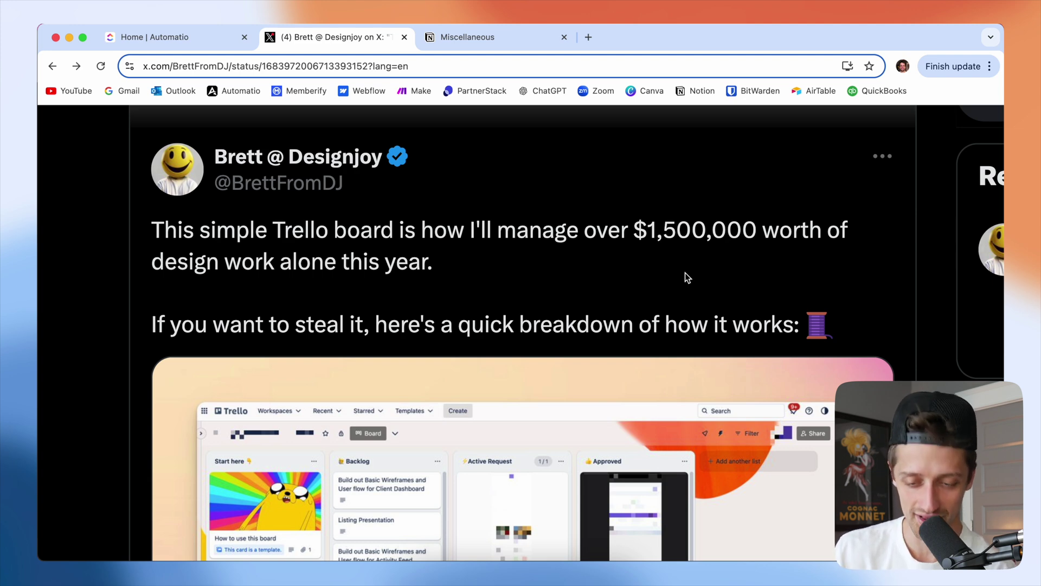
- Scroll the X post until the whole embedded Trello board screenshot is visible
scroll(685, 272, "down", 2)
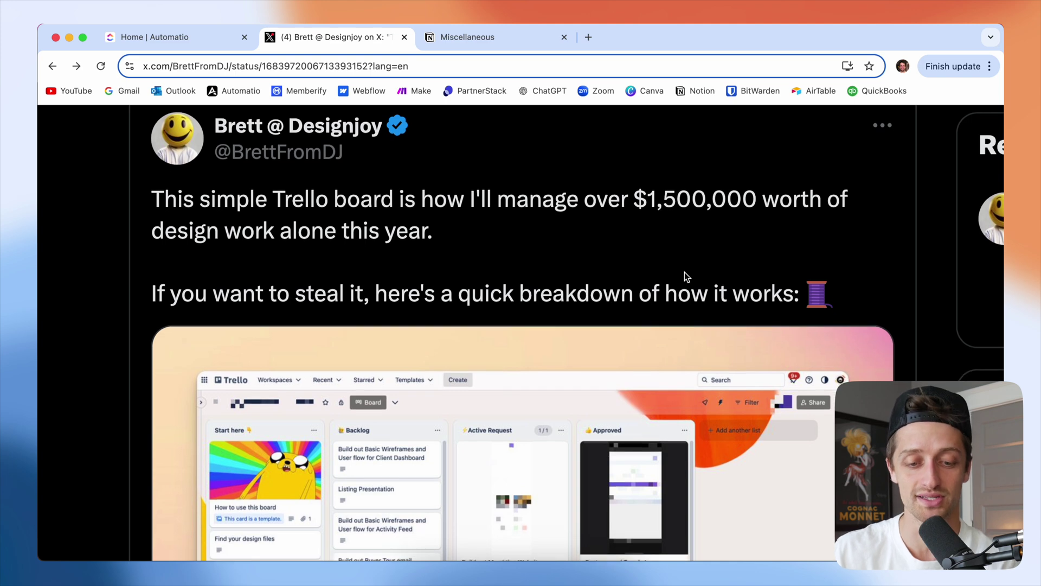
scroll(684, 271, "down", 6)
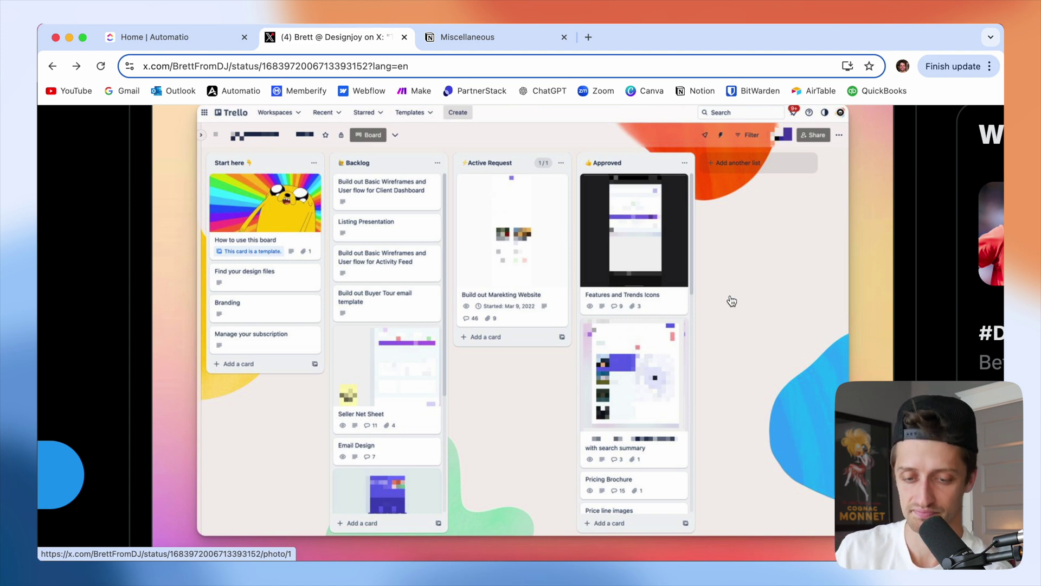
- Review the Trello board screenshot, then switch to the ClickUp Home tab for Automatio
scroll(732, 304, "up", 1)
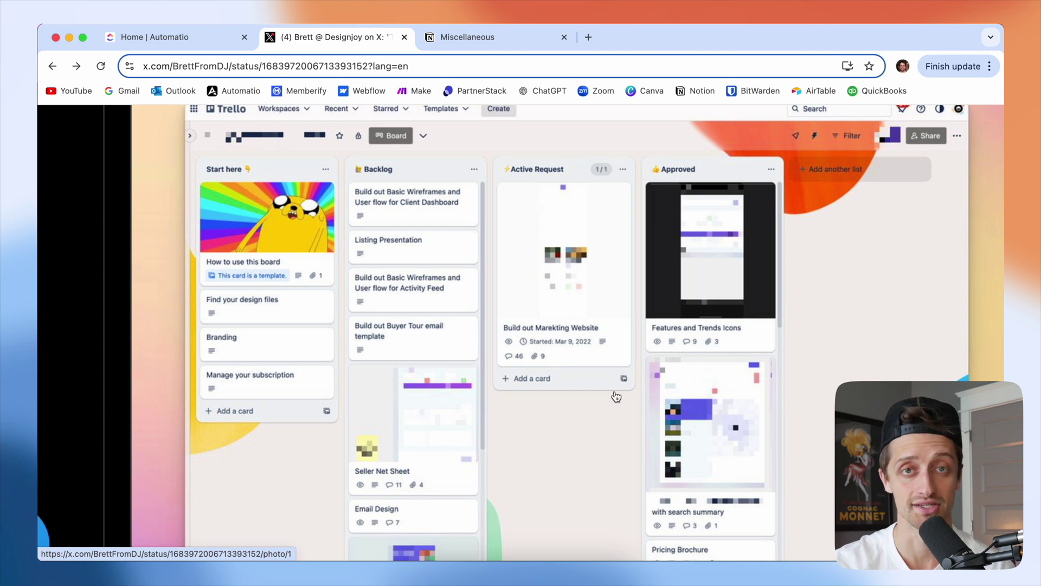
scroll(616, 398, "down", 5)
scroll(616, 397, "up", 3)
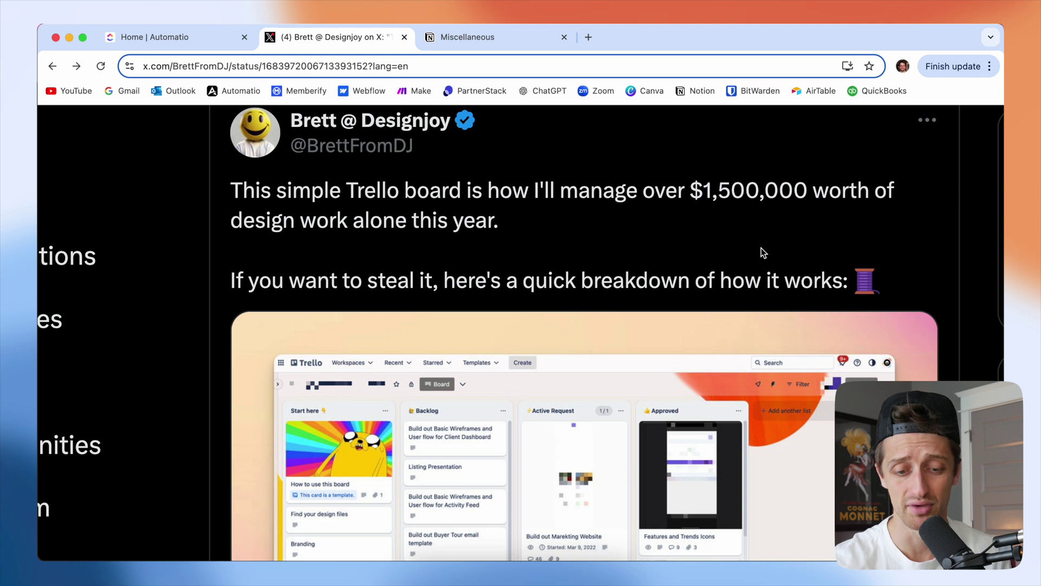
scroll(678, 355, "down", 5)
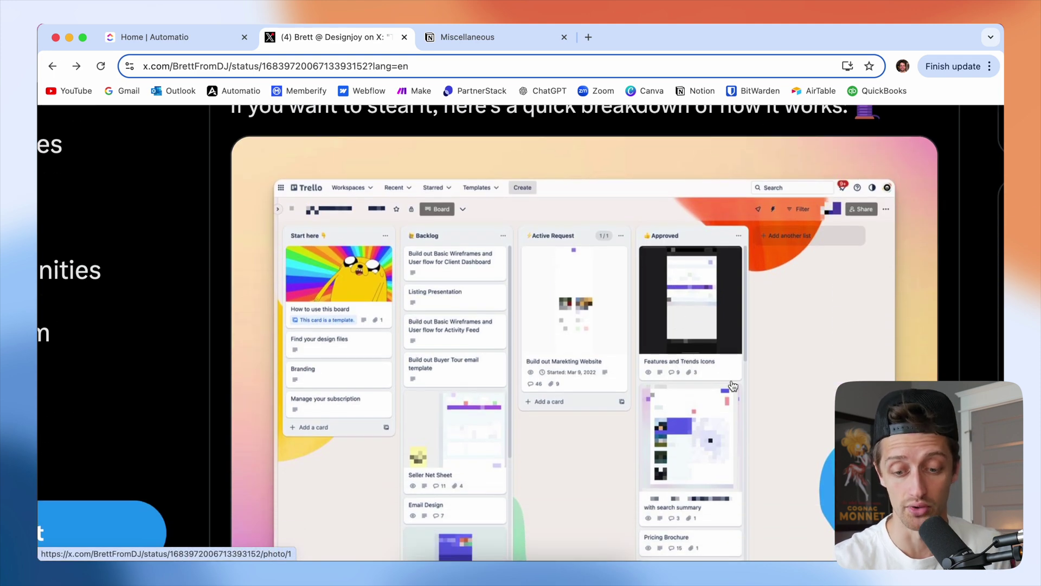
scroll(733, 386, "down", 2)
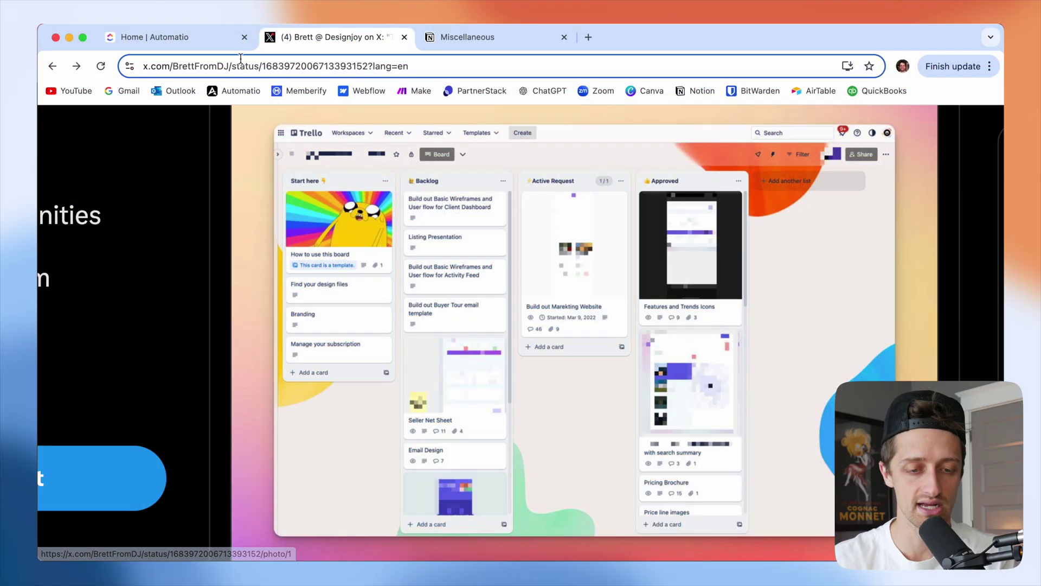
left_click(211, 39)
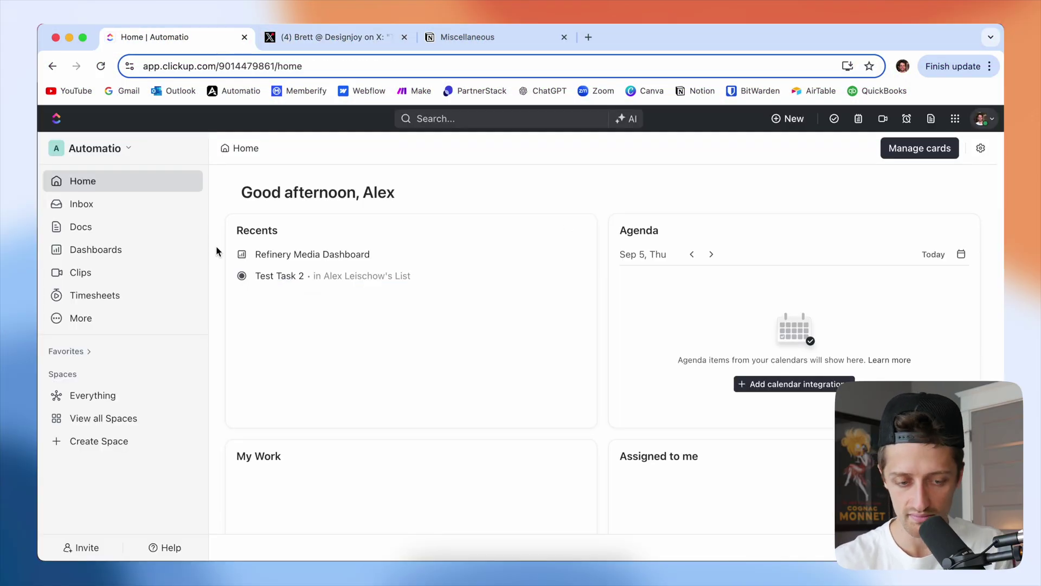
- Create a space named 'Design Joy Tutorial' using the Project Management workflow
left_click(119, 442)
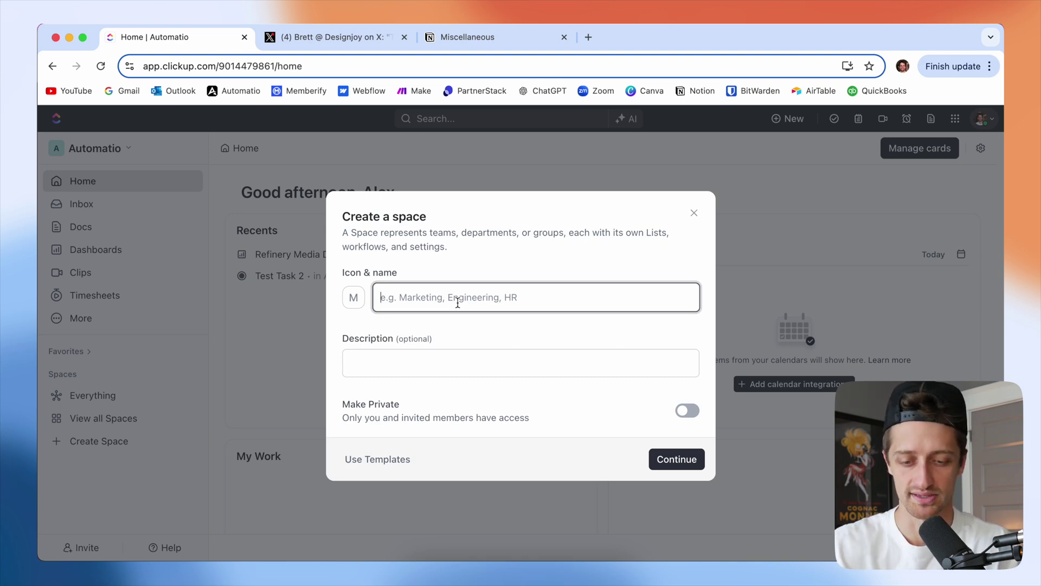
type("Design")
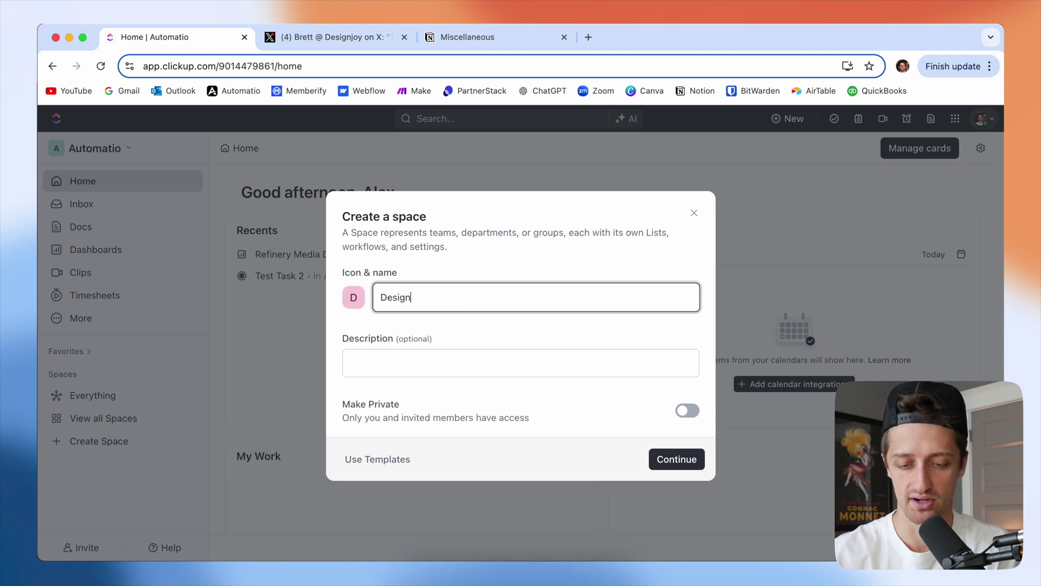
type(" Joy Tutorial")
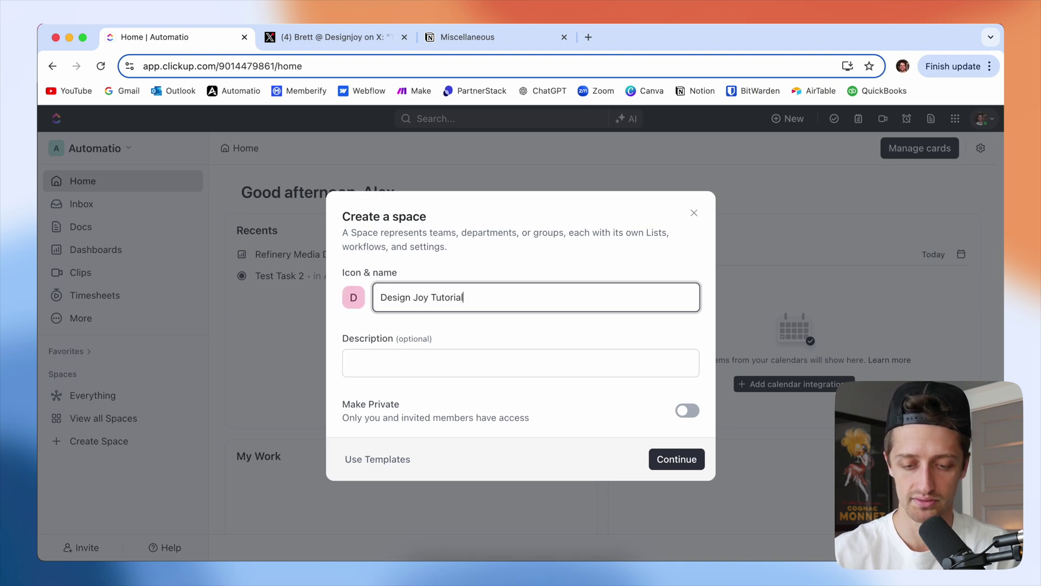
key("Return")
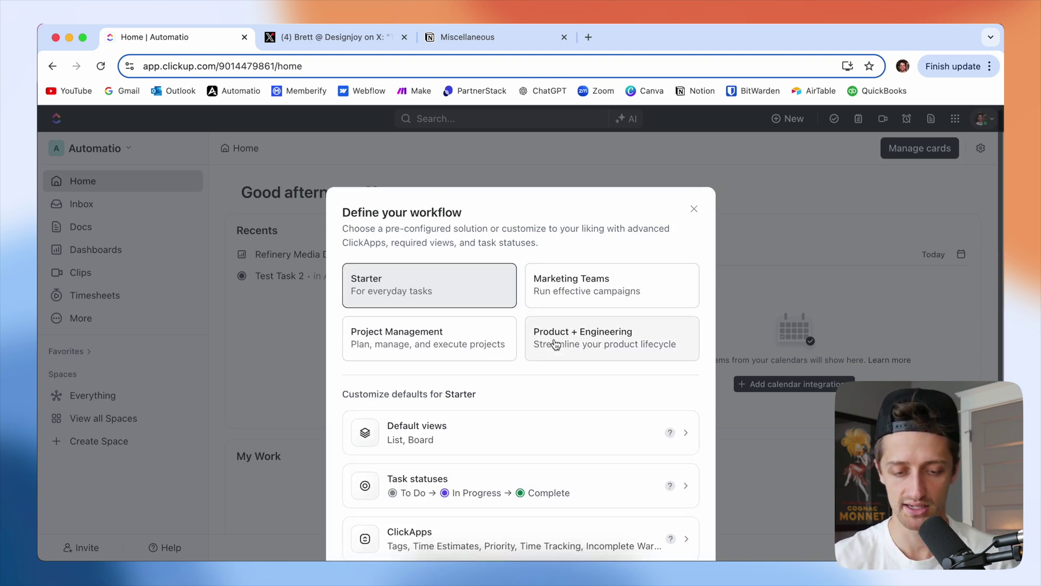
left_click(488, 264)
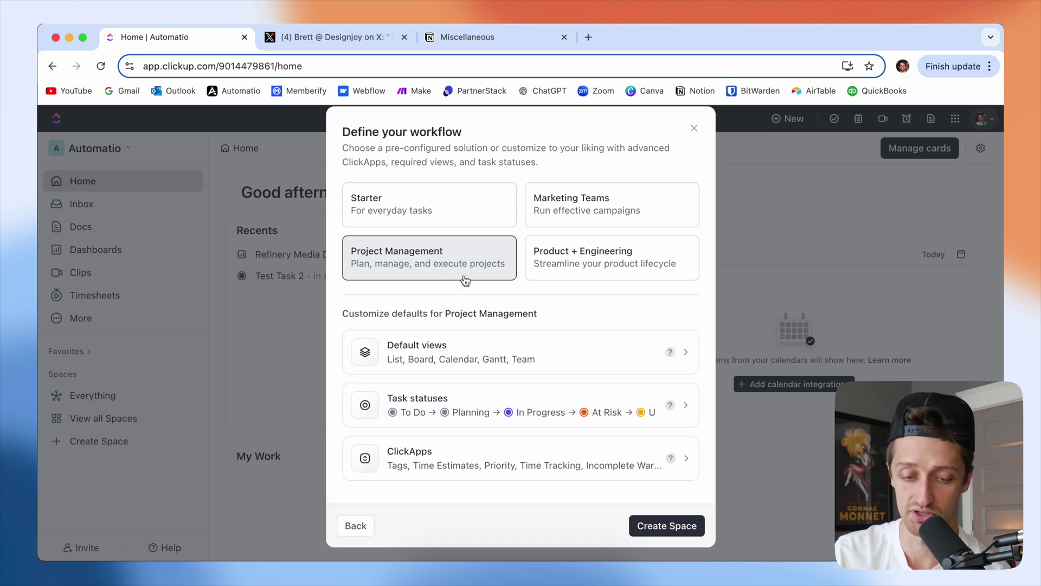
left_click(660, 522)
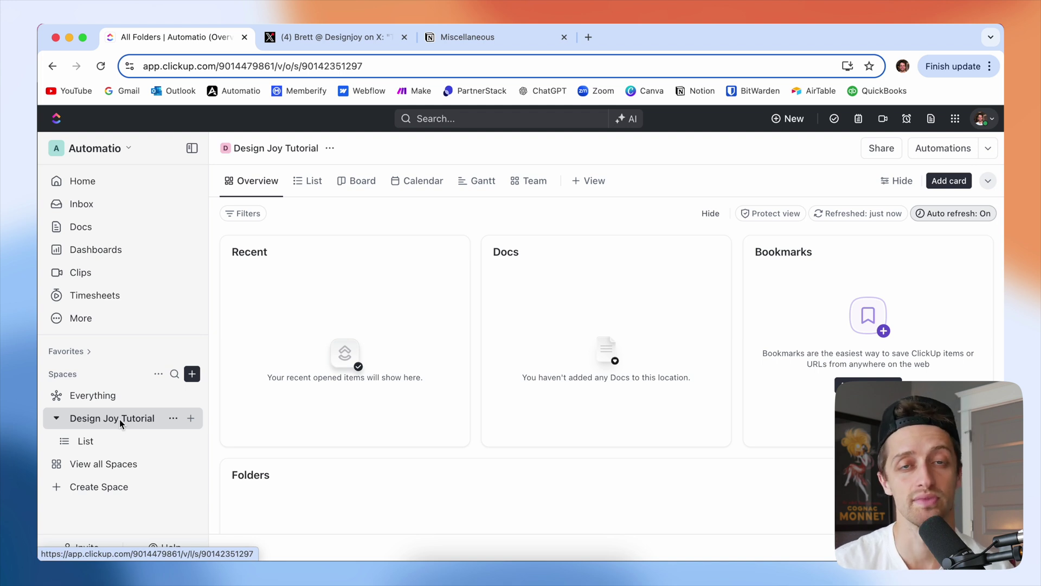
- Add a folder named 'Client 1' to the space
left_click(190, 419)
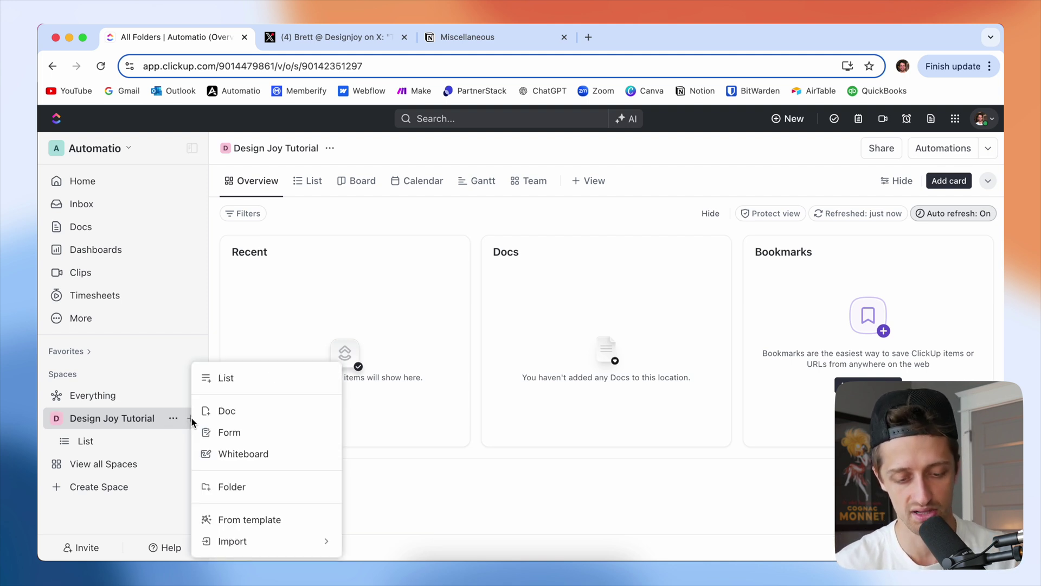
left_click(233, 487)
type("CLi")
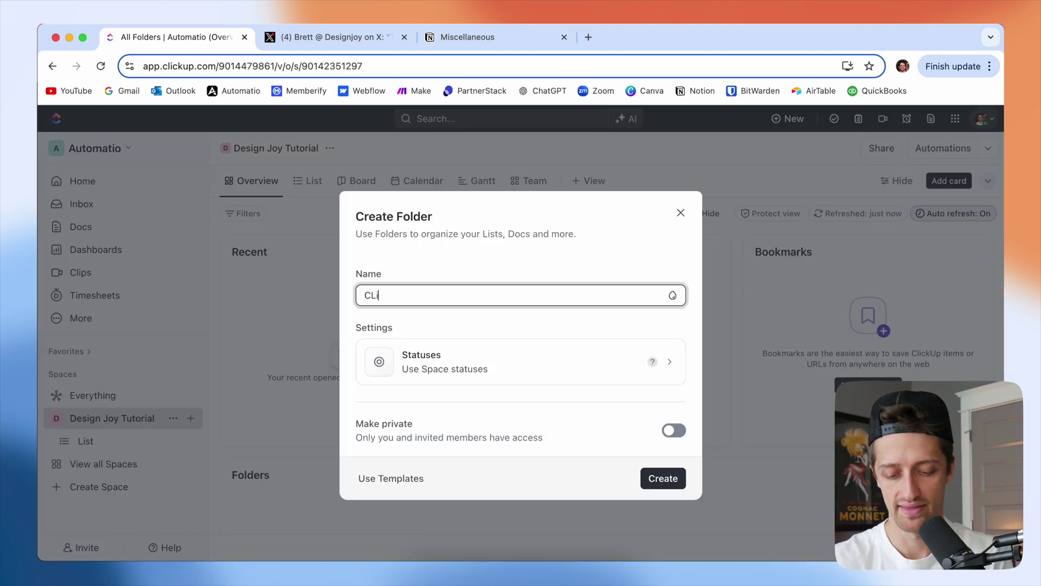
type("ent lient 1")
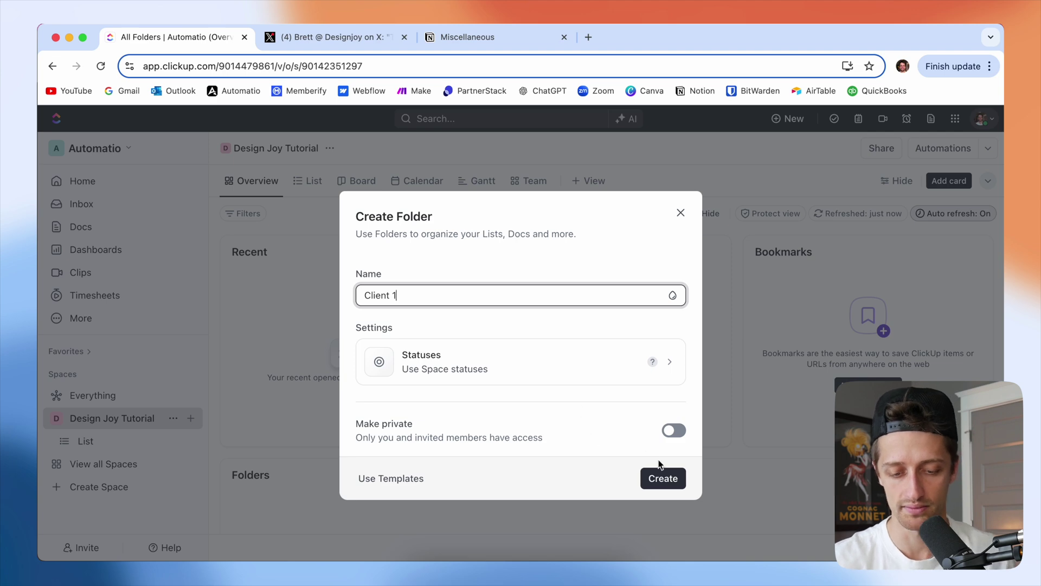
left_click(659, 477)
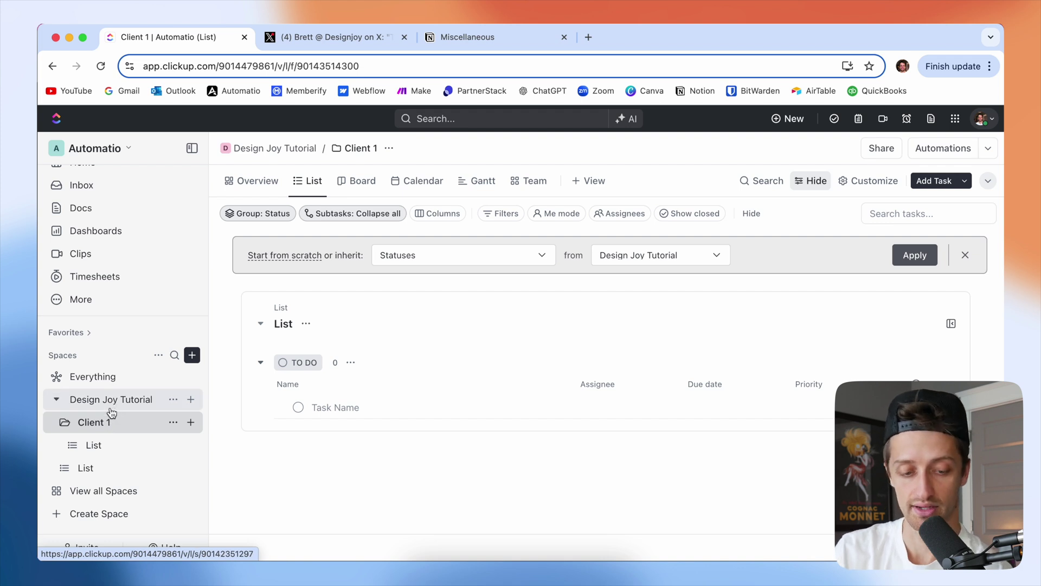
- Dismiss the statuses banner, delete the standalone list and show Client 1's list as a board
left_click(120, 446)
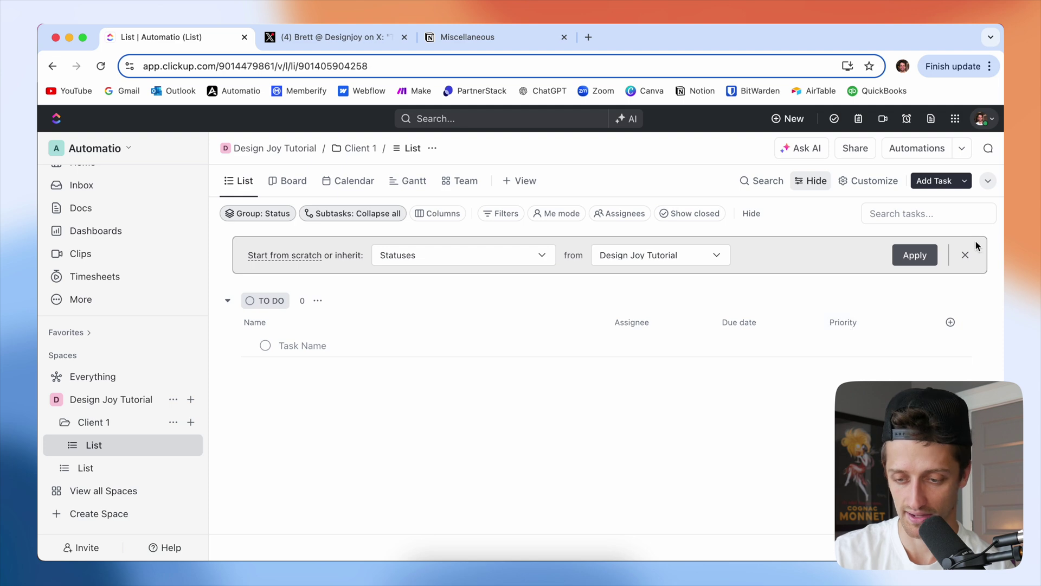
left_click(965, 255)
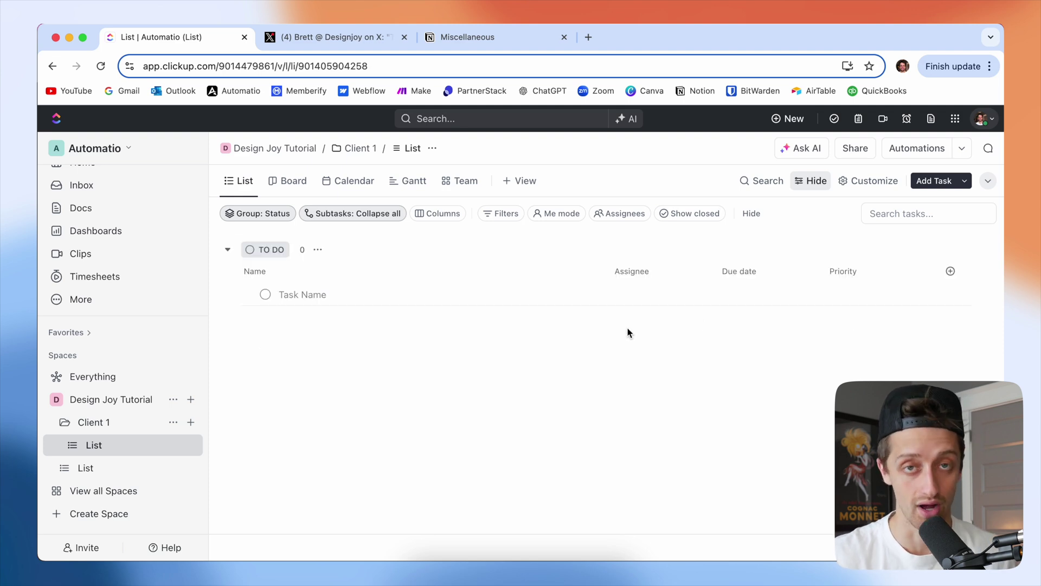
left_click(186, 468)
left_click(230, 507)
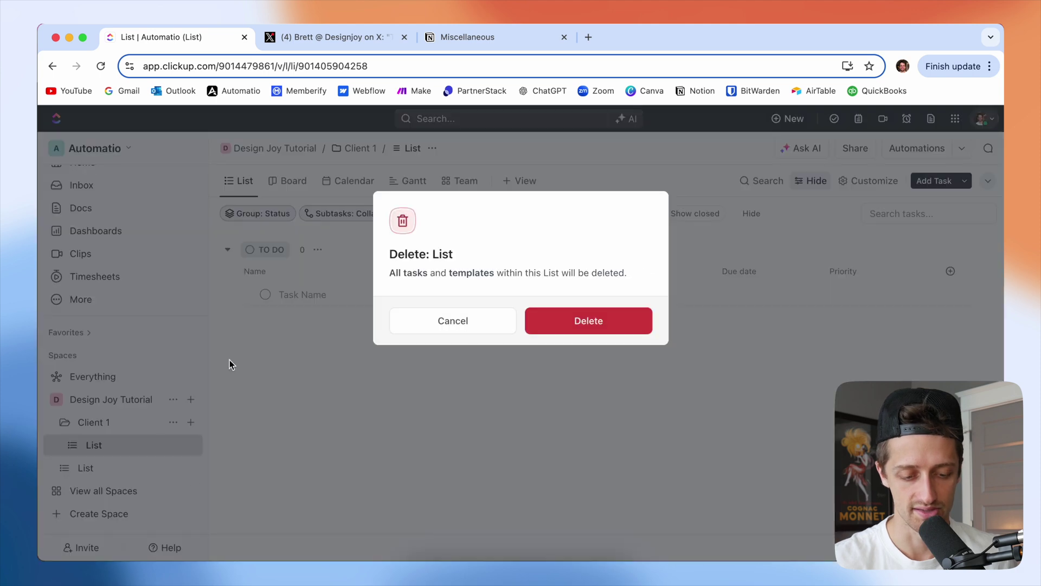
left_click(560, 325)
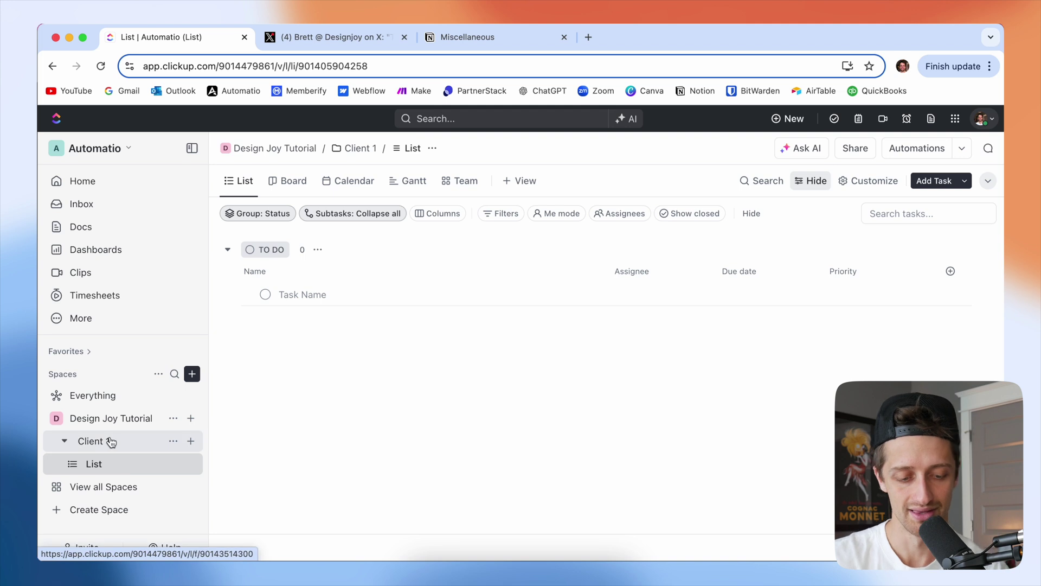
left_click(293, 181)
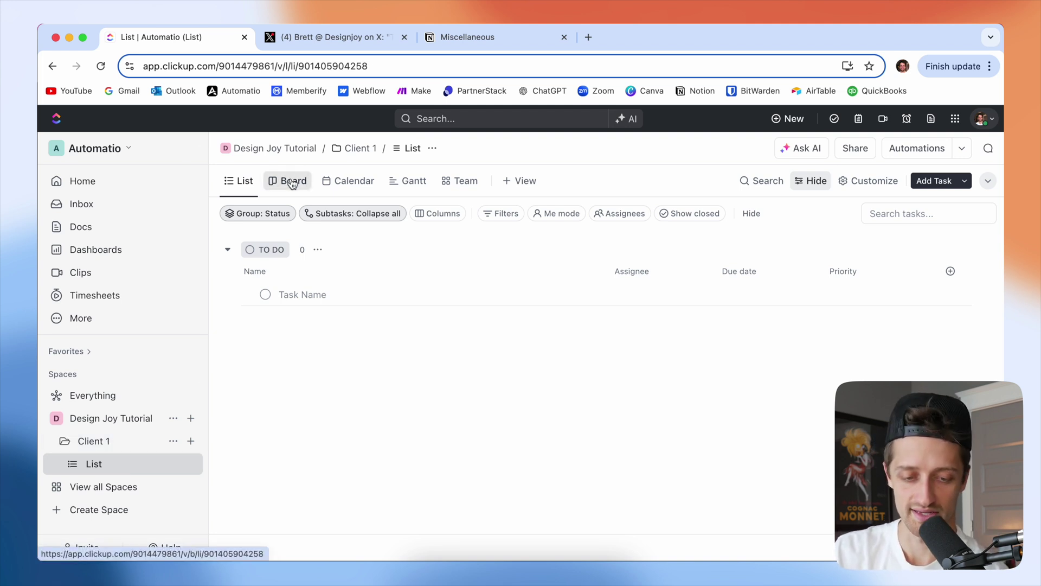
- Compare the List, Board, Calendar, Gantt and Workload views against the Trello reference
left_click(241, 180)
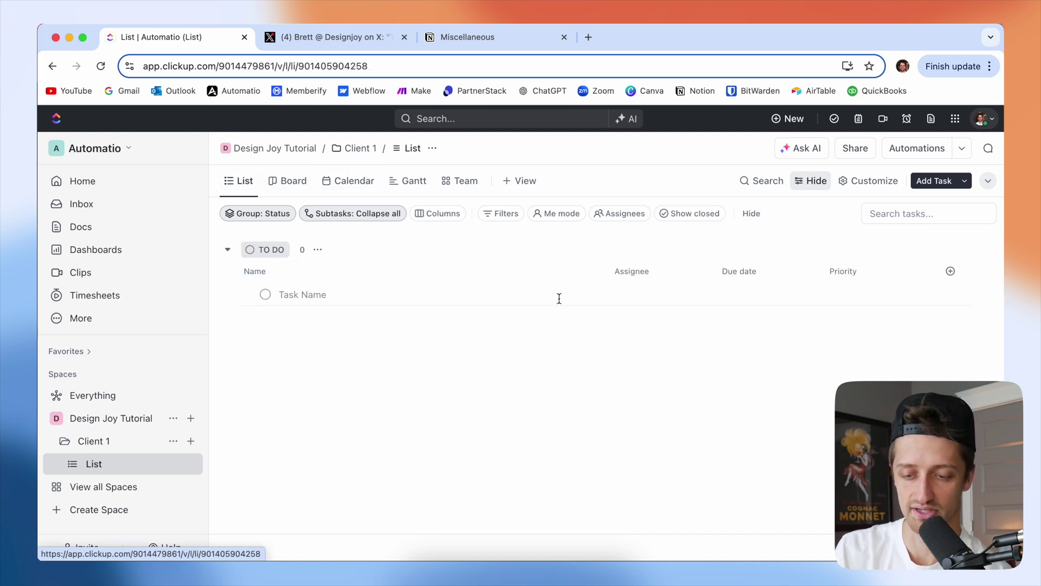
left_click(293, 181)
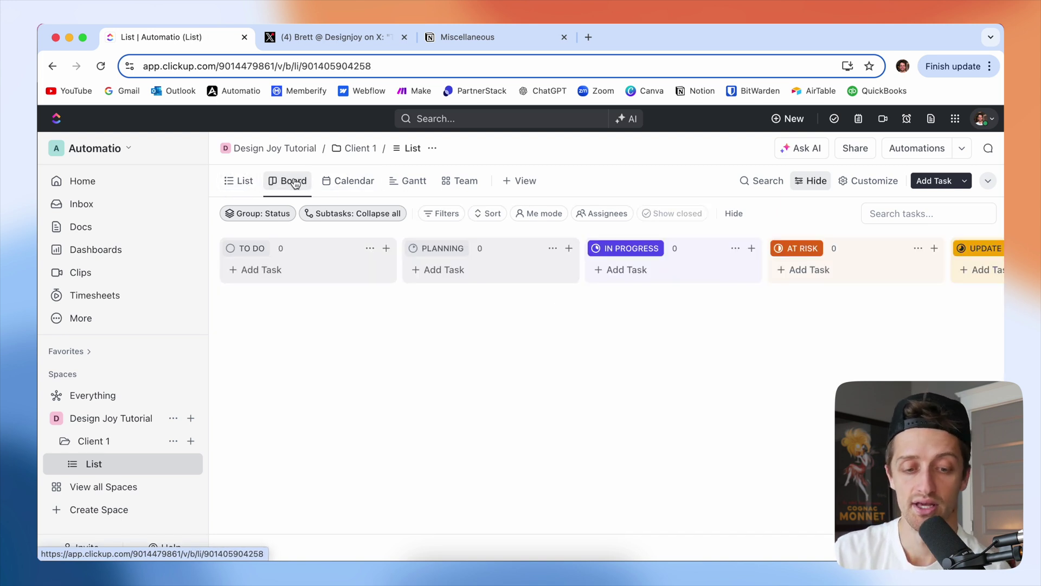
left_click(353, 185)
left_click(425, 184)
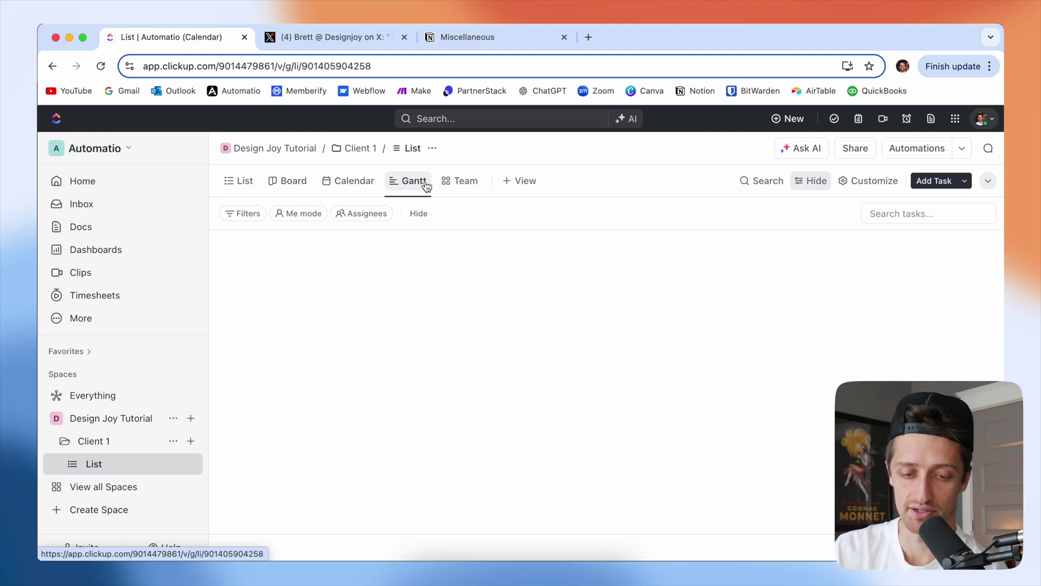
left_click(458, 184)
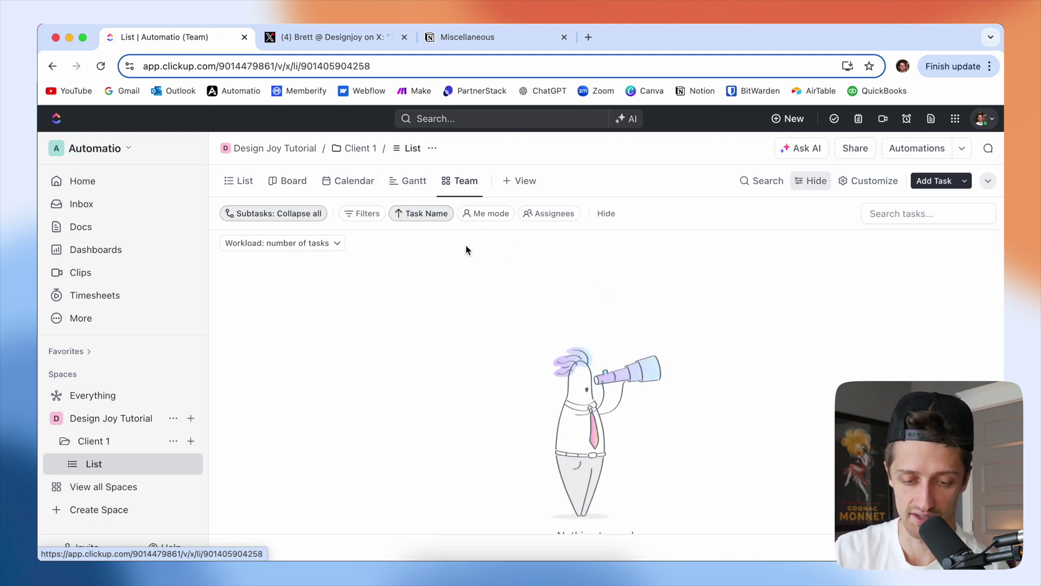
left_click(297, 183)
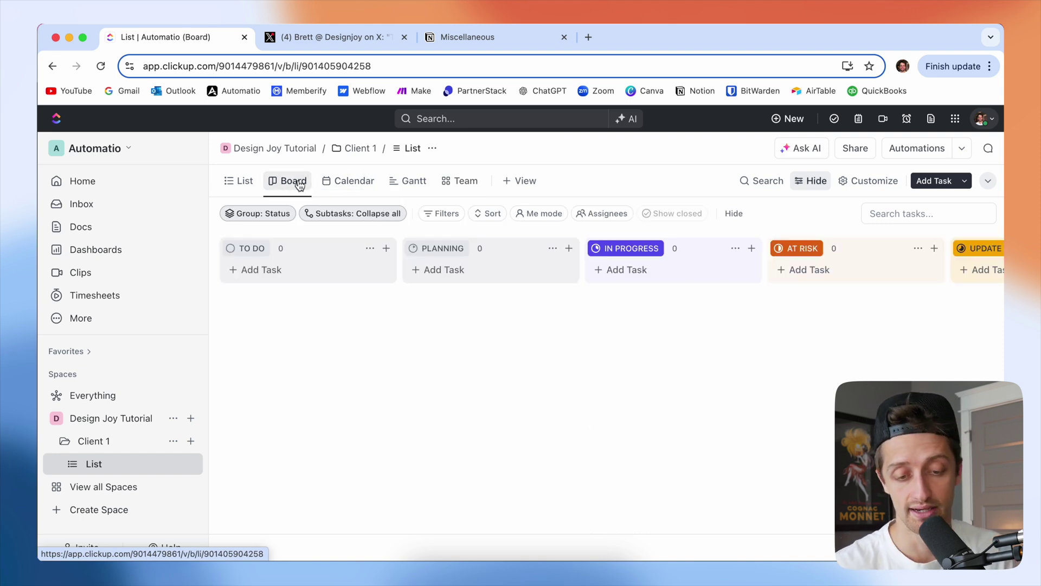
left_click(339, 37)
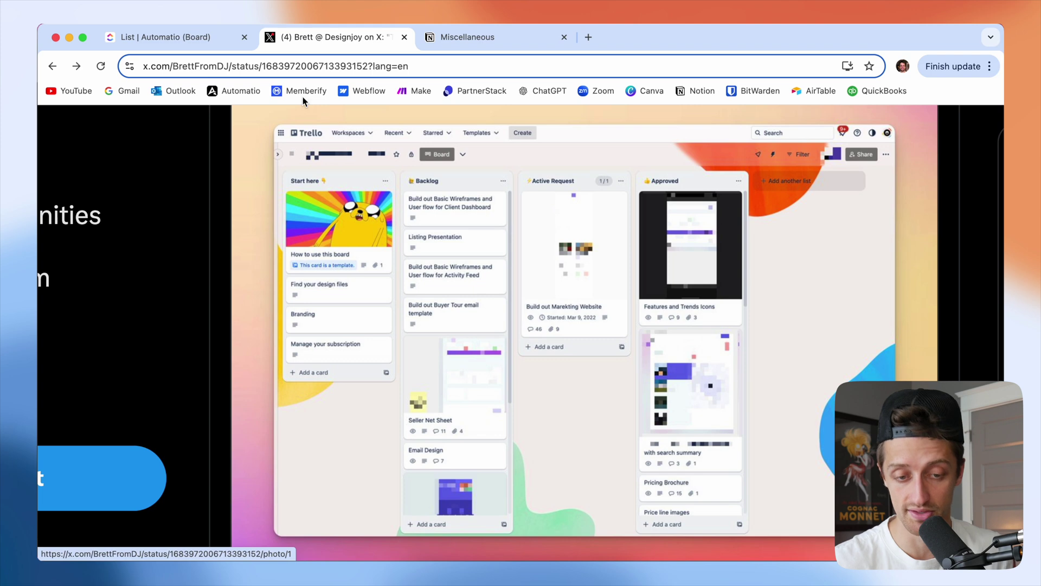
left_click(213, 42)
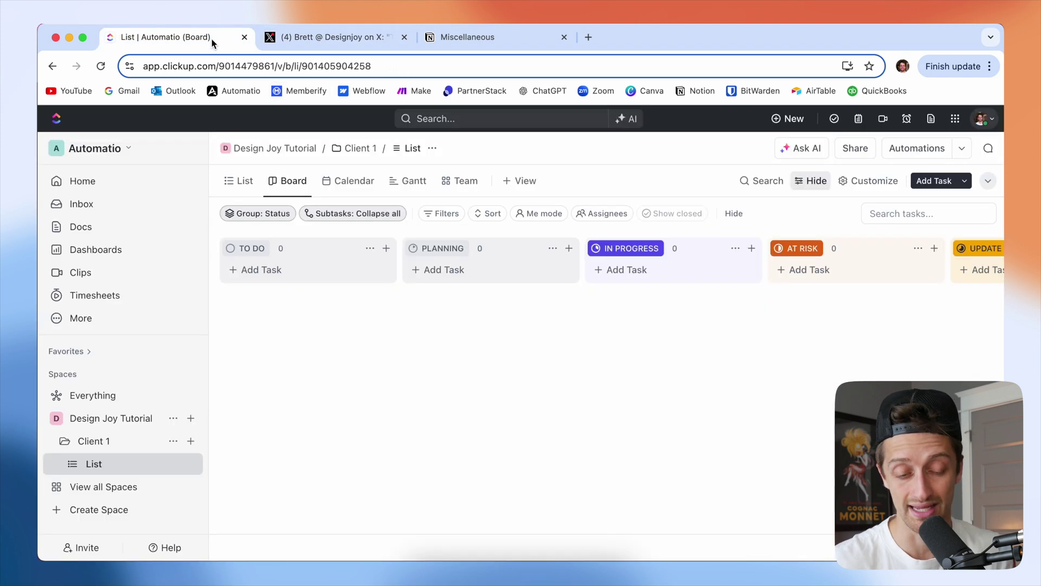
- Set the Board view as the Client 1 list's default view
left_click(293, 184)
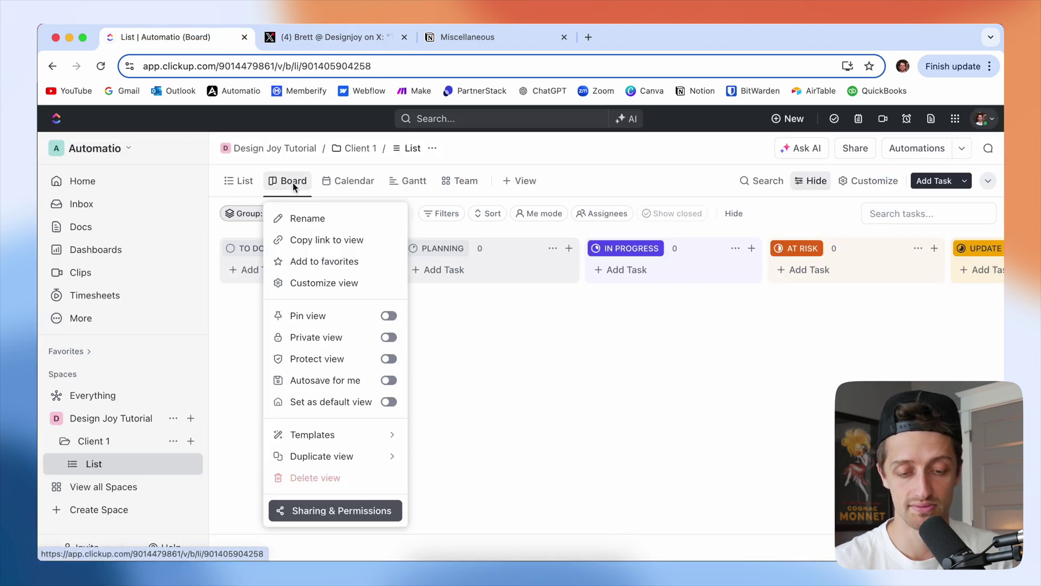
left_click(389, 402)
left_click(250, 182)
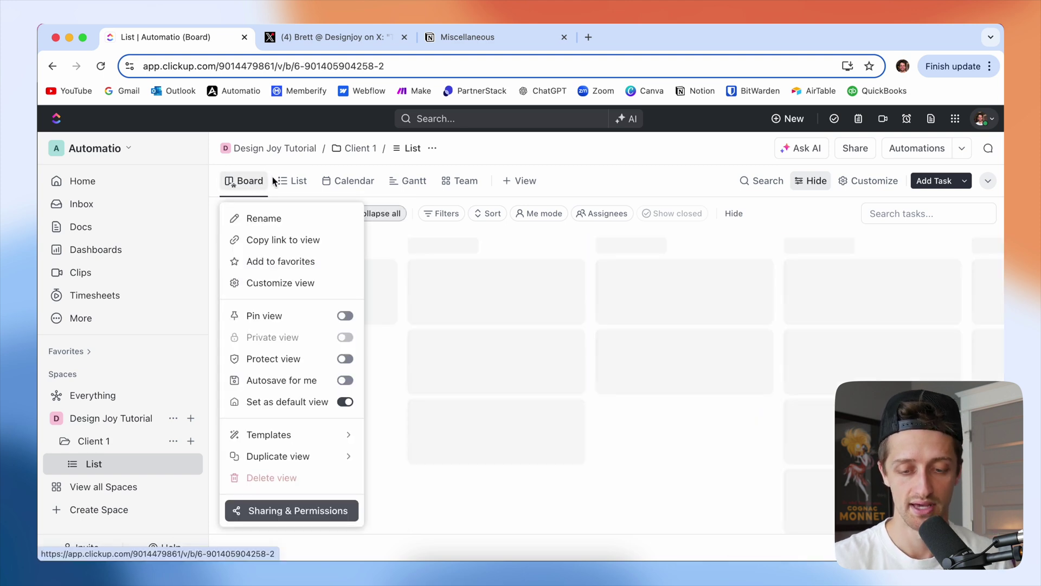
left_click(436, 359)
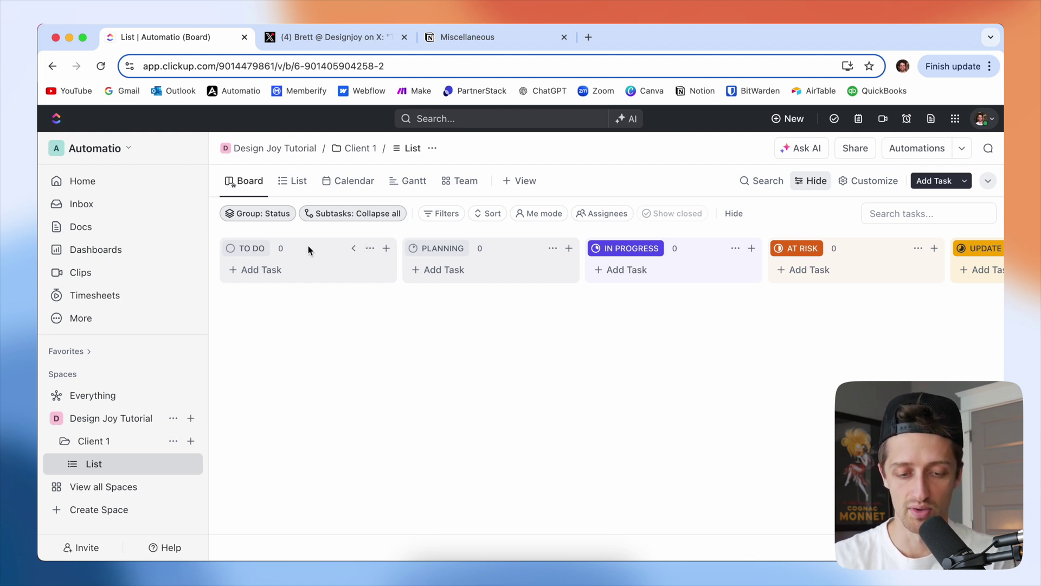
scroll(558, 278, "right", 3)
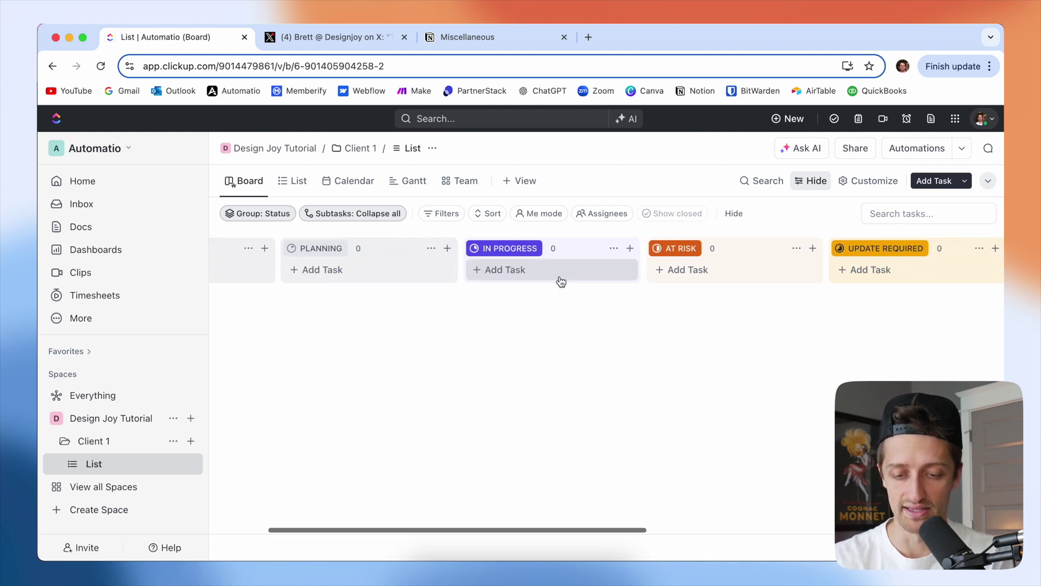
scroll(558, 278, "left", 3)
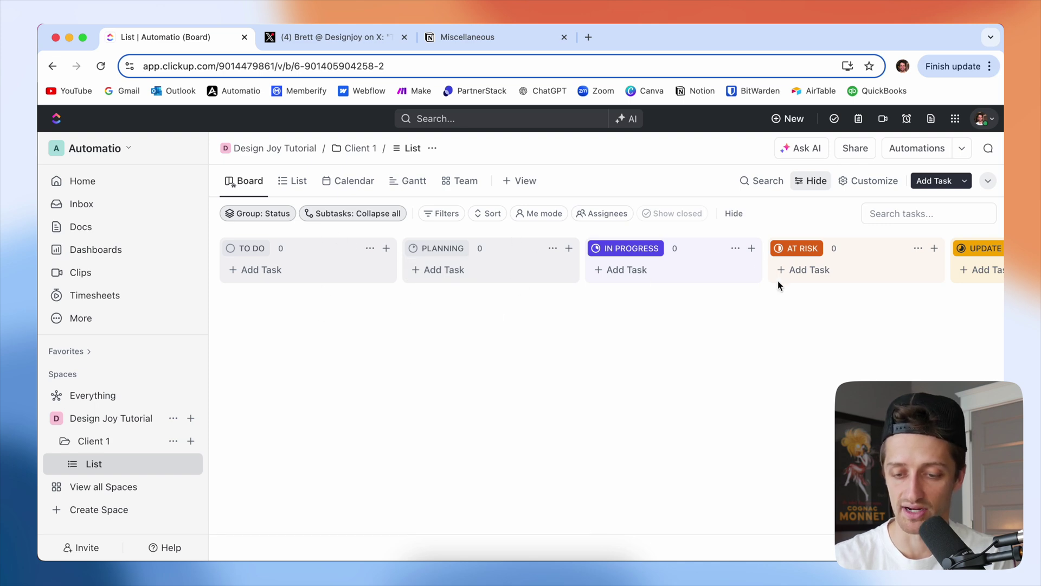
scroll(861, 281, "right", 3)
scroll(861, 281, "left", 3)
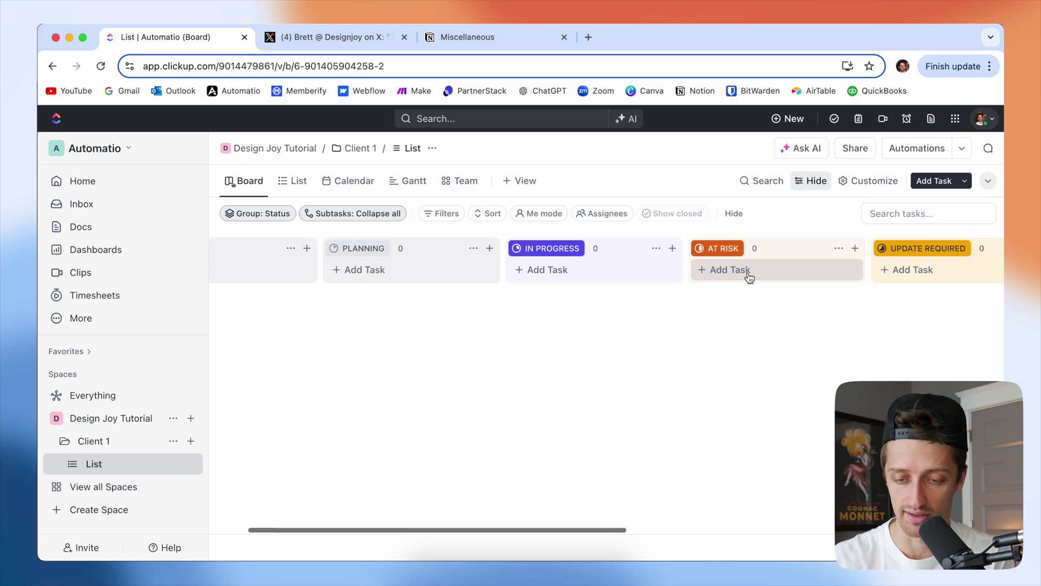
left_click(331, 38)
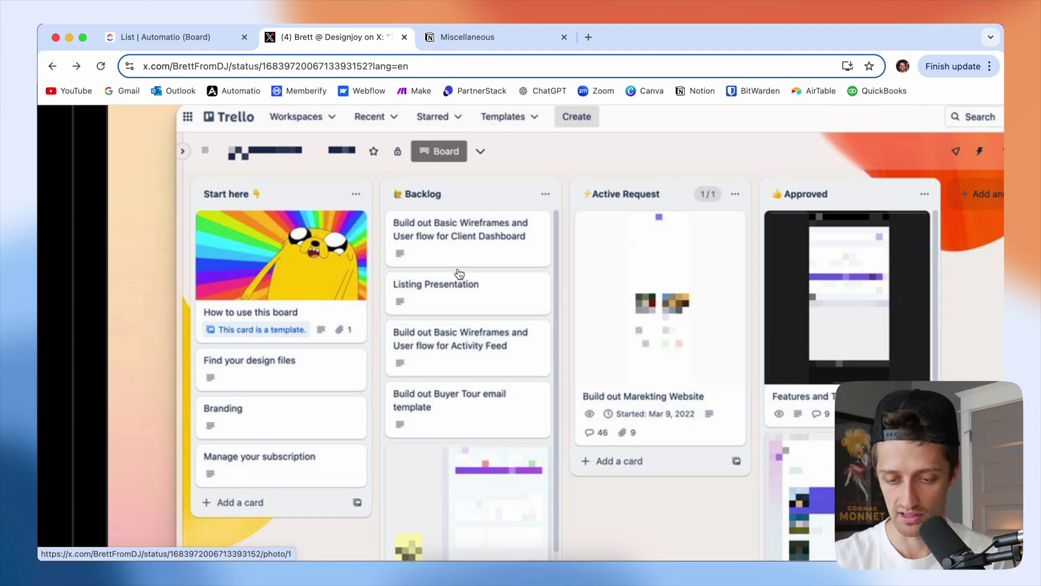
left_click(189, 39)
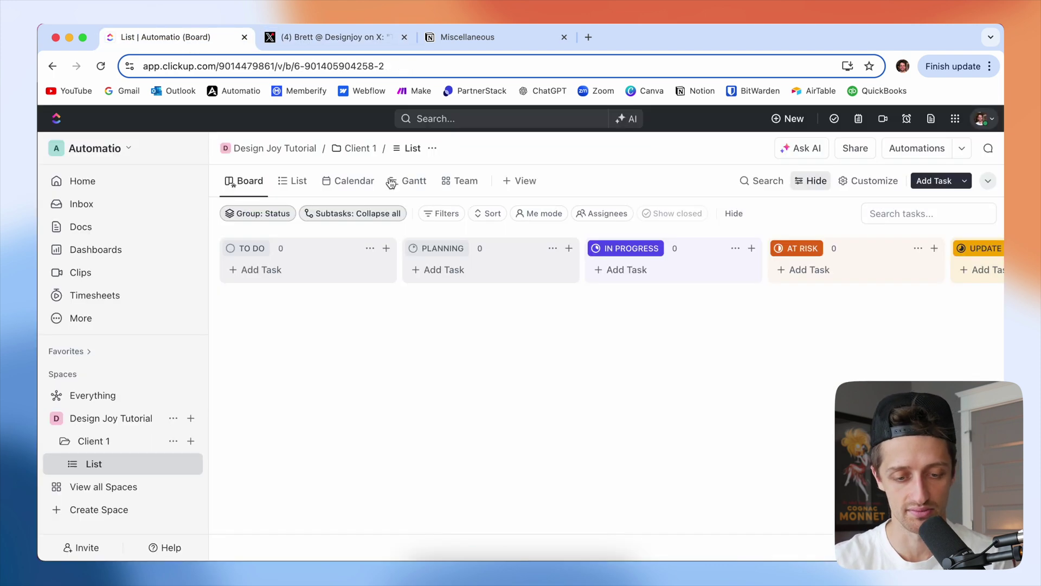
- Switch Client 1 to custom statuses and rename TO DO to START HERE
left_click(299, 184)
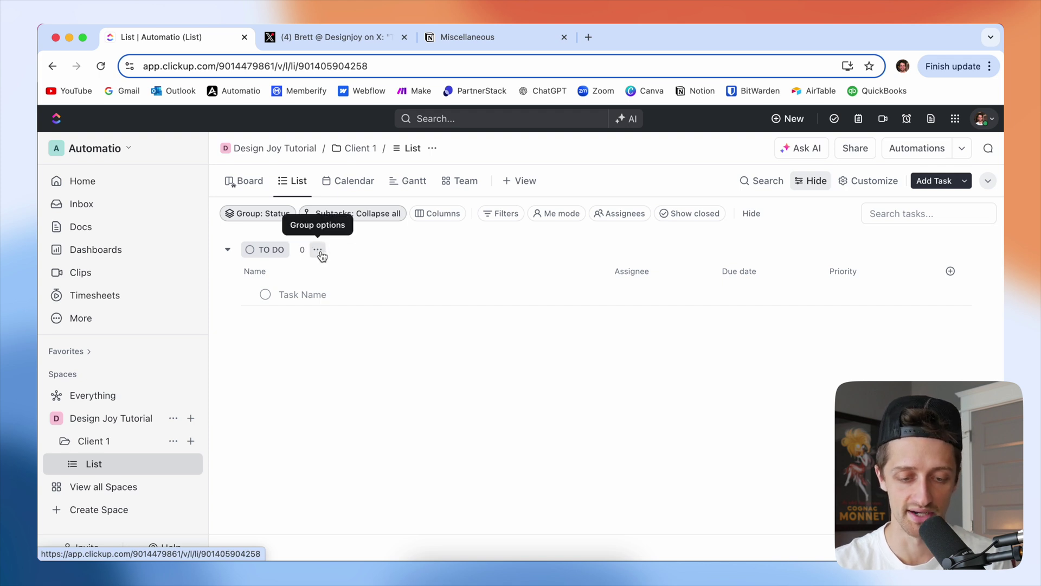
left_click(318, 250)
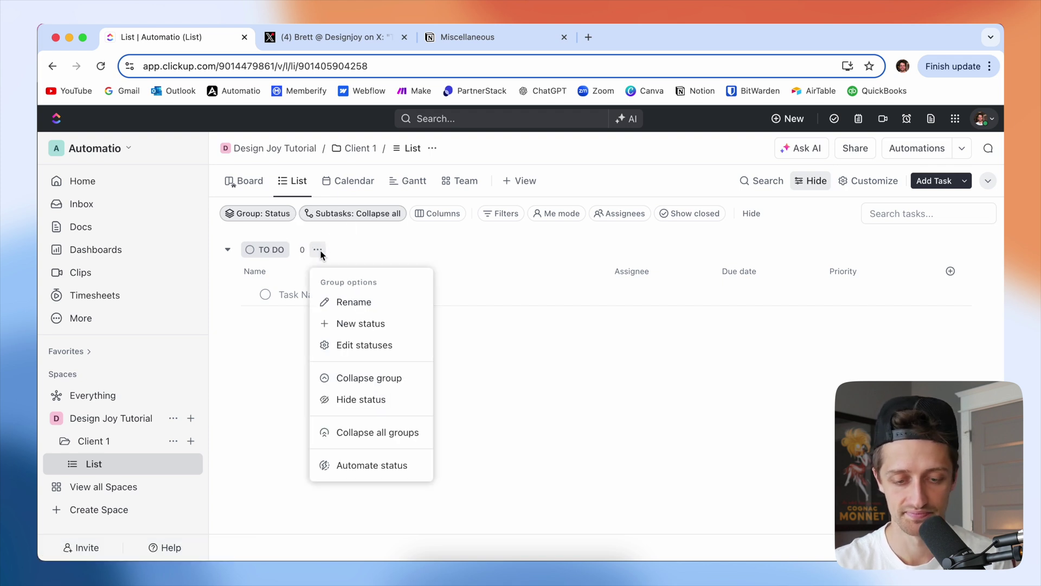
left_click(398, 347)
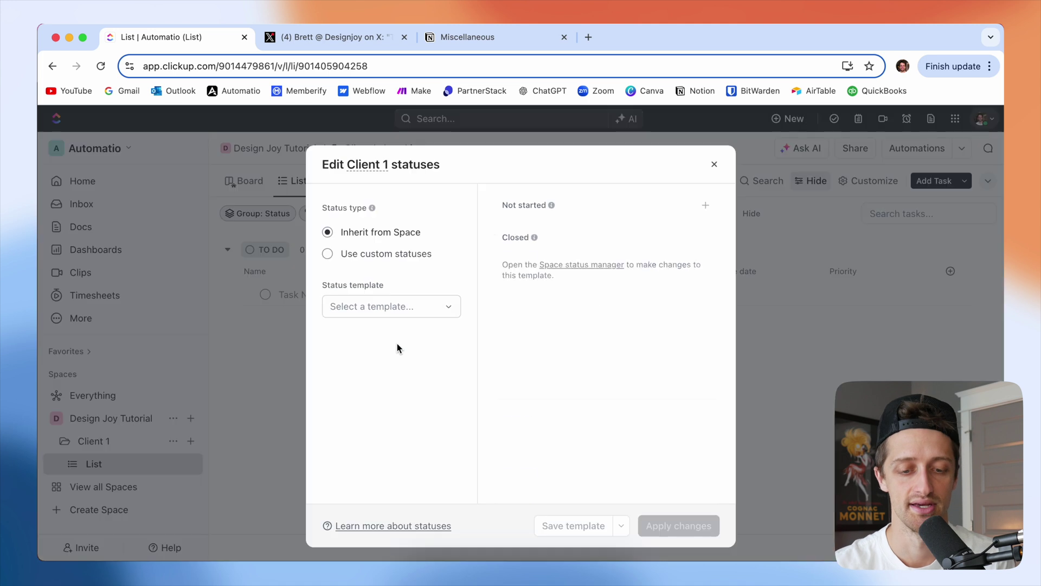
left_click(408, 255)
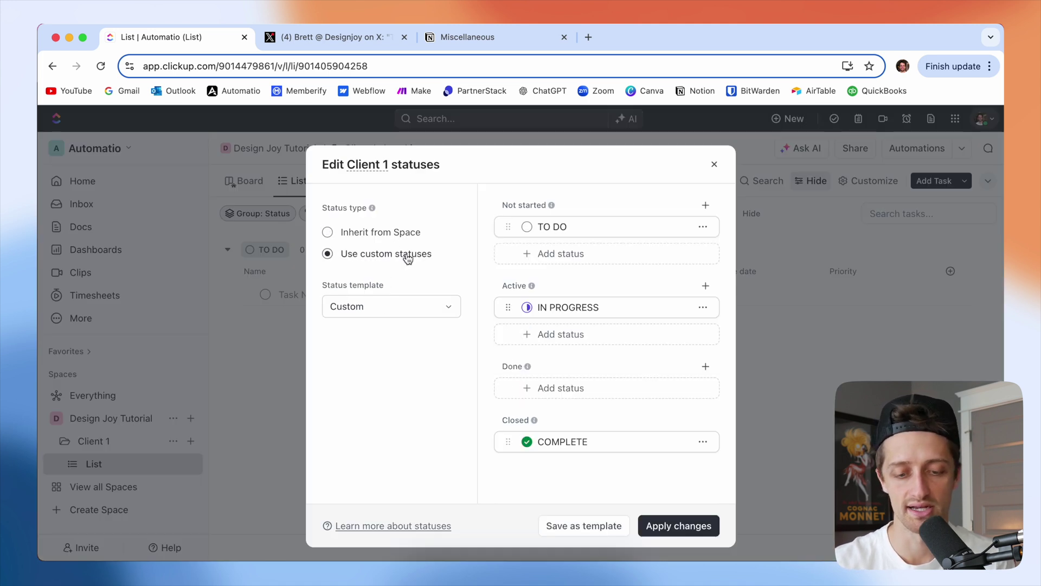
double_click(562, 226)
triple_click(564, 225)
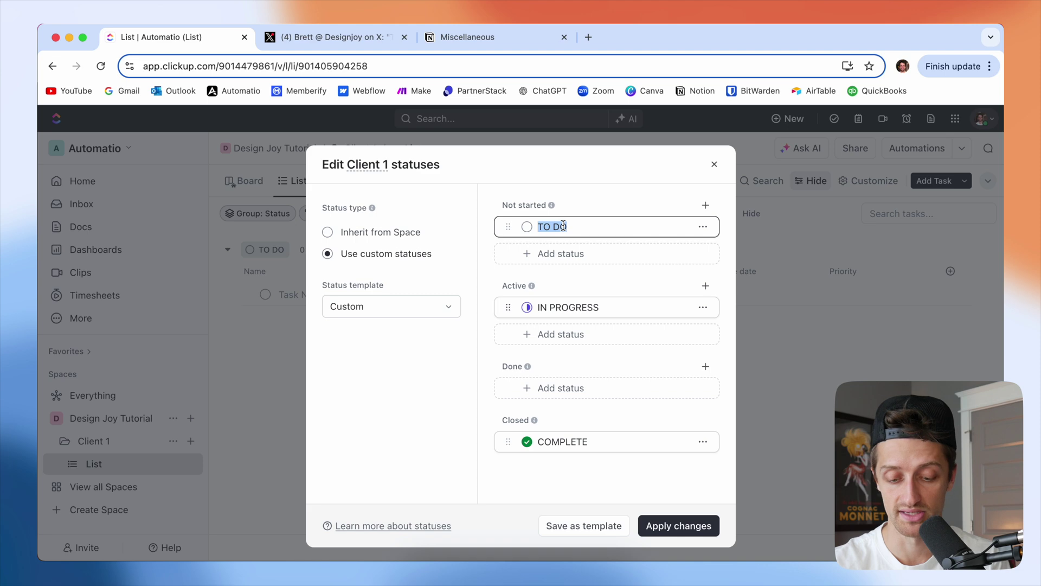
type("START HERE")
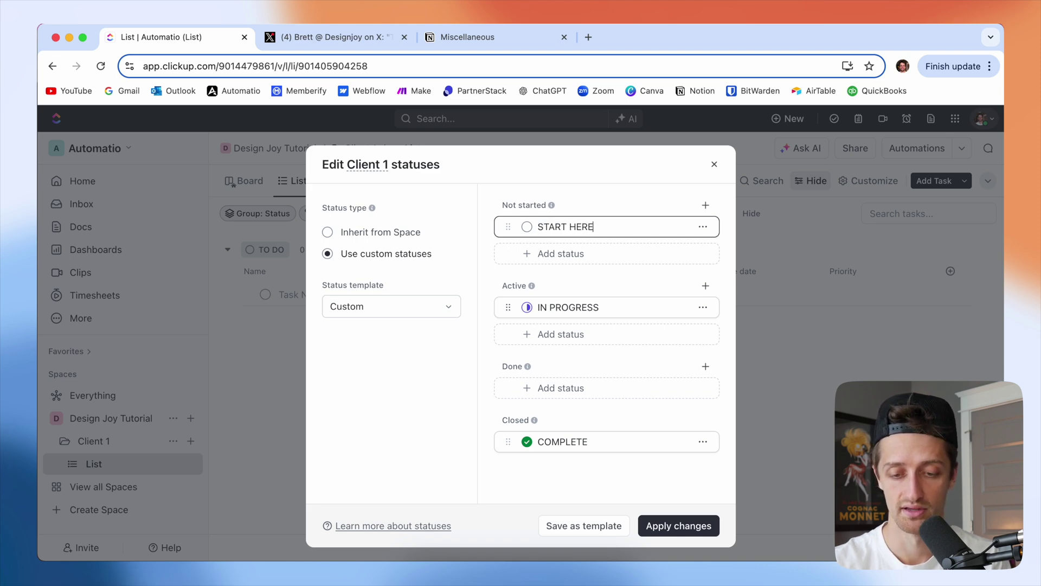
- Add a yellow BACKLOG status after START HERE
left_click(588, 254)
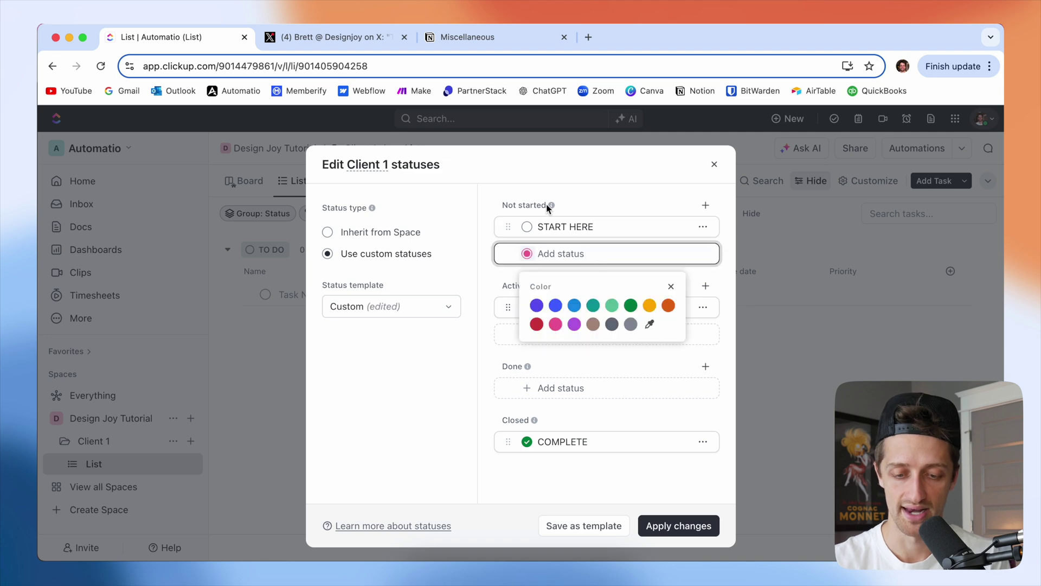
left_click(649, 305)
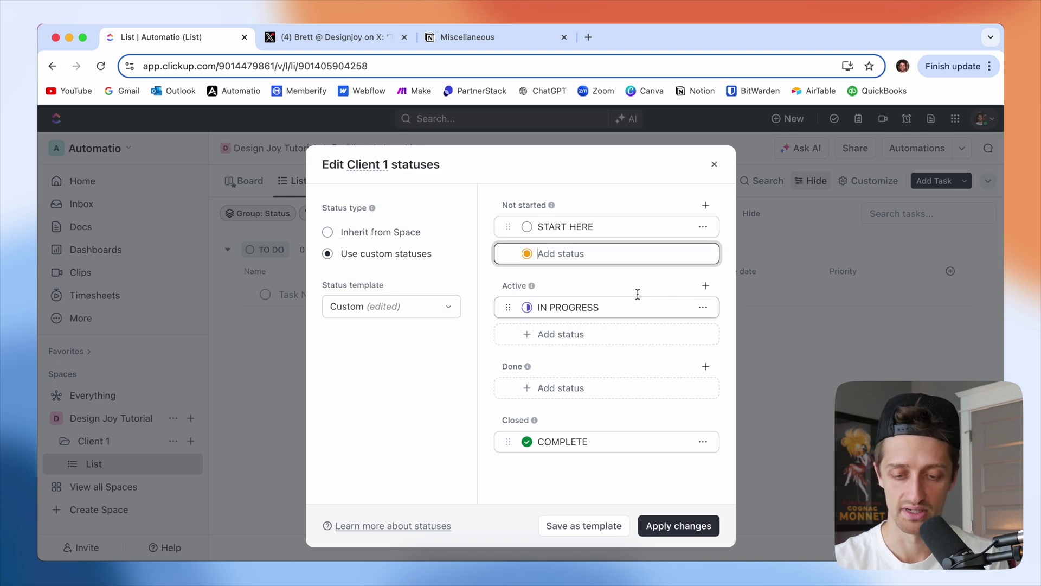
type("B")
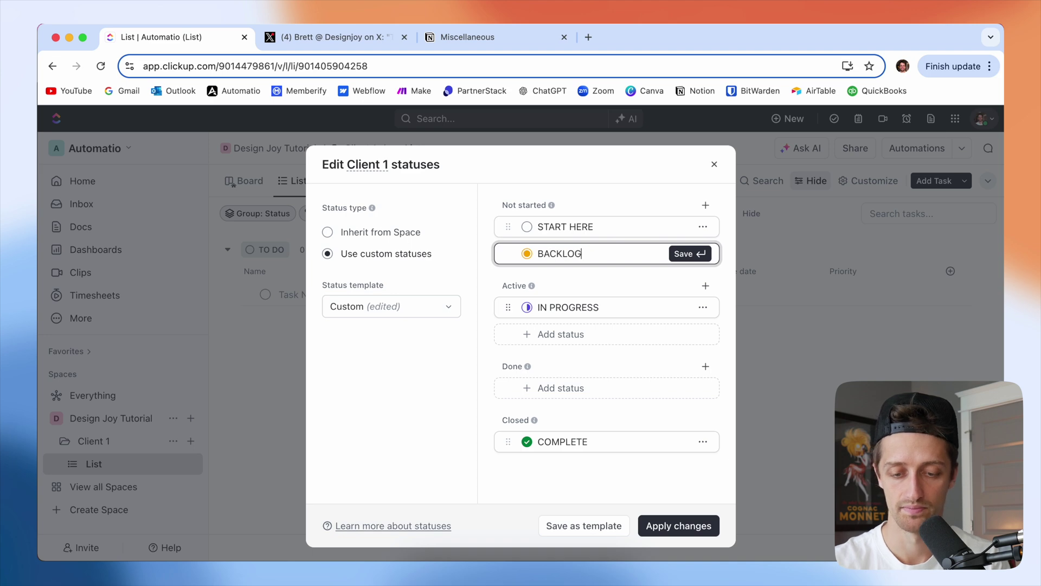
type("ACKLOG")
key("Return")
left_click(495, 314)
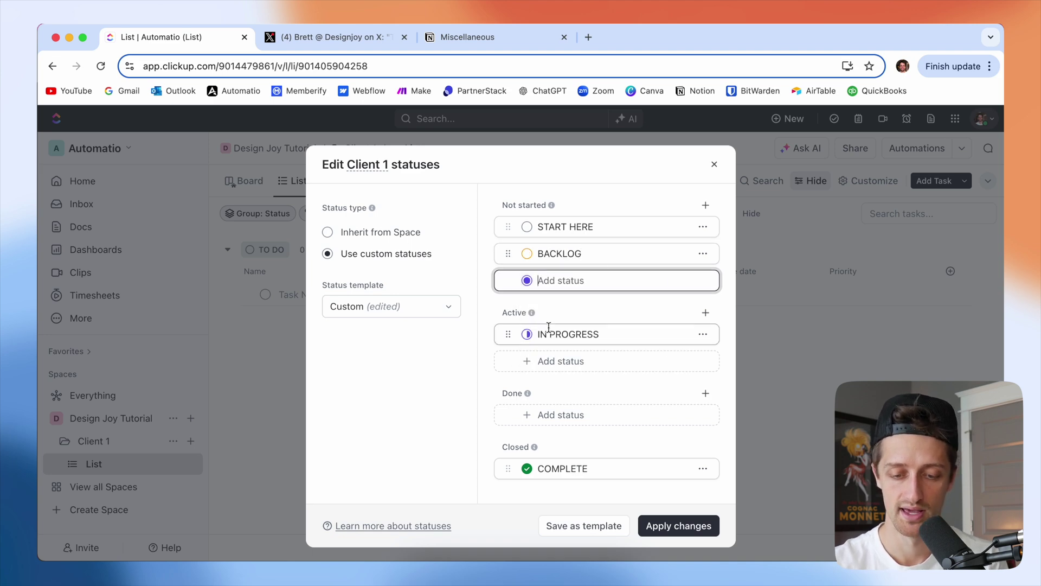
- Rename IN PROGRESS to ACTIVE REQUEST and COMPLETE to APPROVED, then apply the changes
left_click(393, 44)
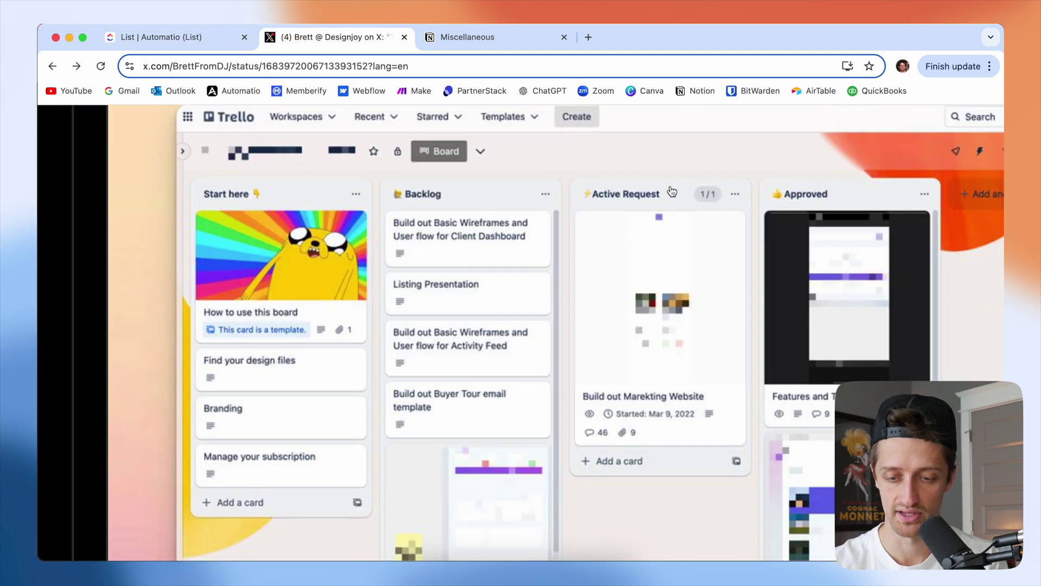
left_click(173, 36)
left_click(571, 342)
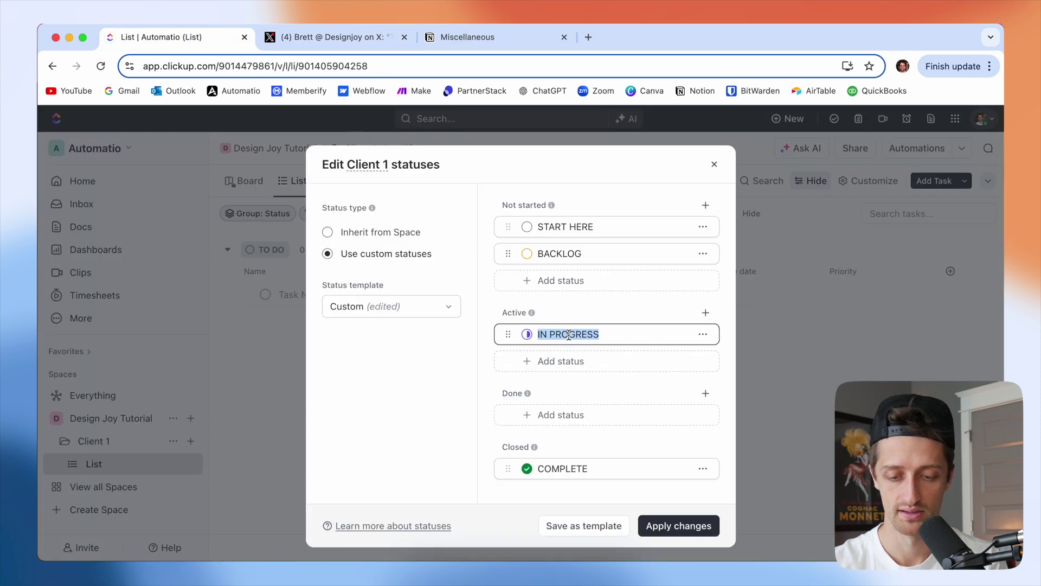
type("ACTIVE REQUE")
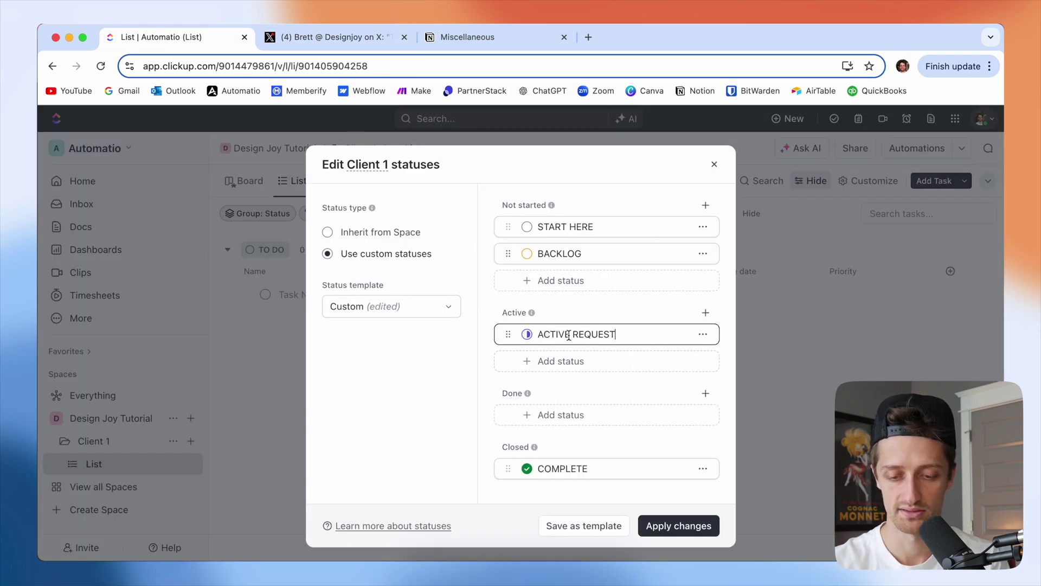
type("ST")
left_click(565, 473)
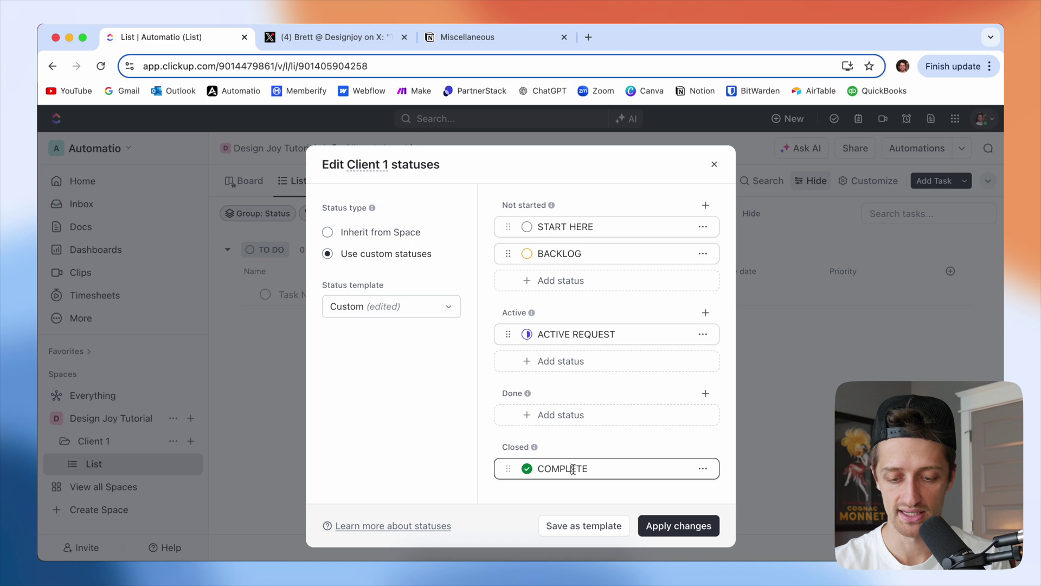
double_click(573, 469)
type("APPROVED")
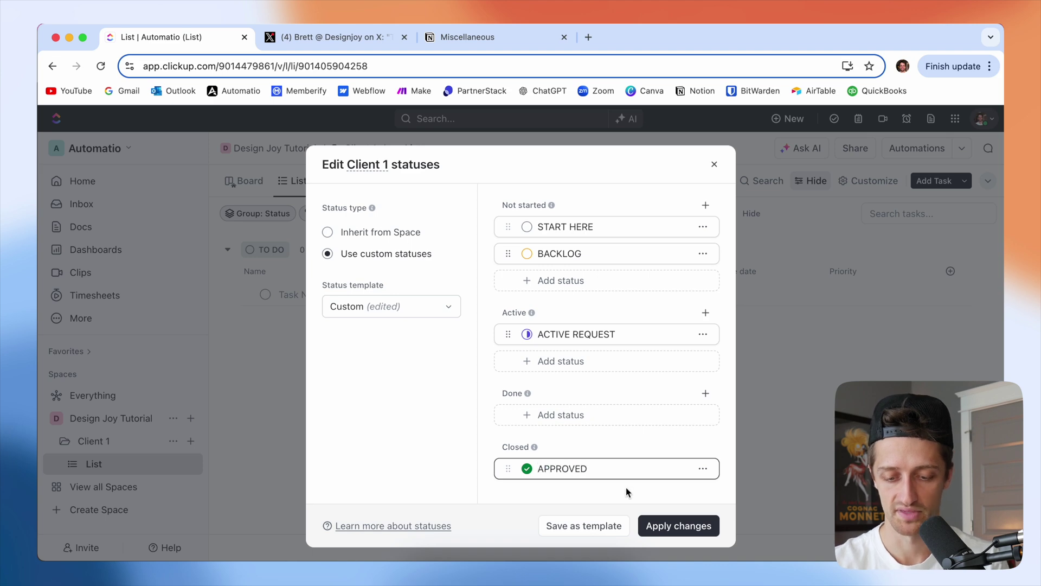
left_click(627, 492)
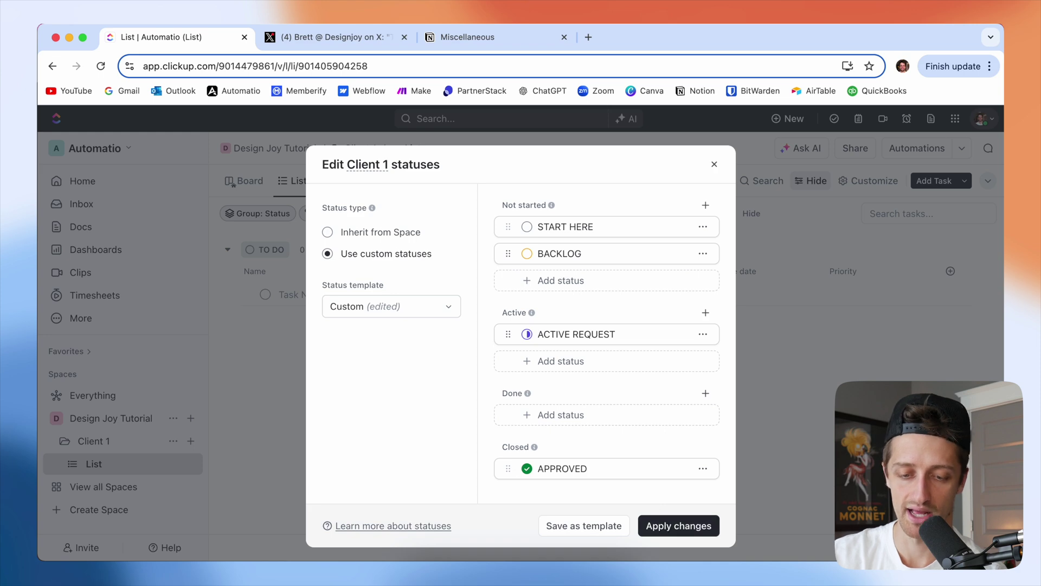
left_click(664, 526)
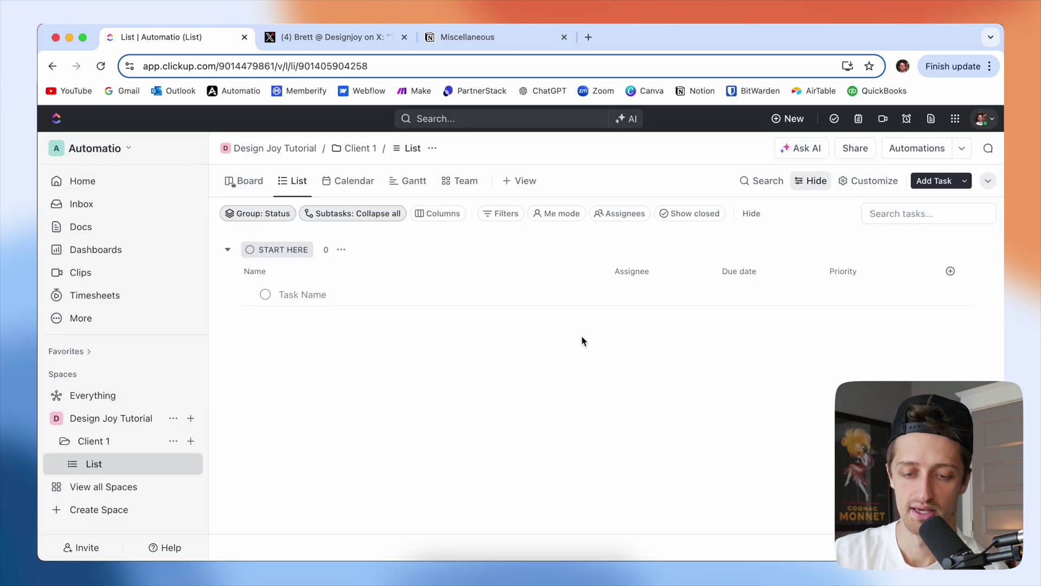
- Show Client 1 as a four-column board, then check the Trello reference on X
left_click(244, 181)
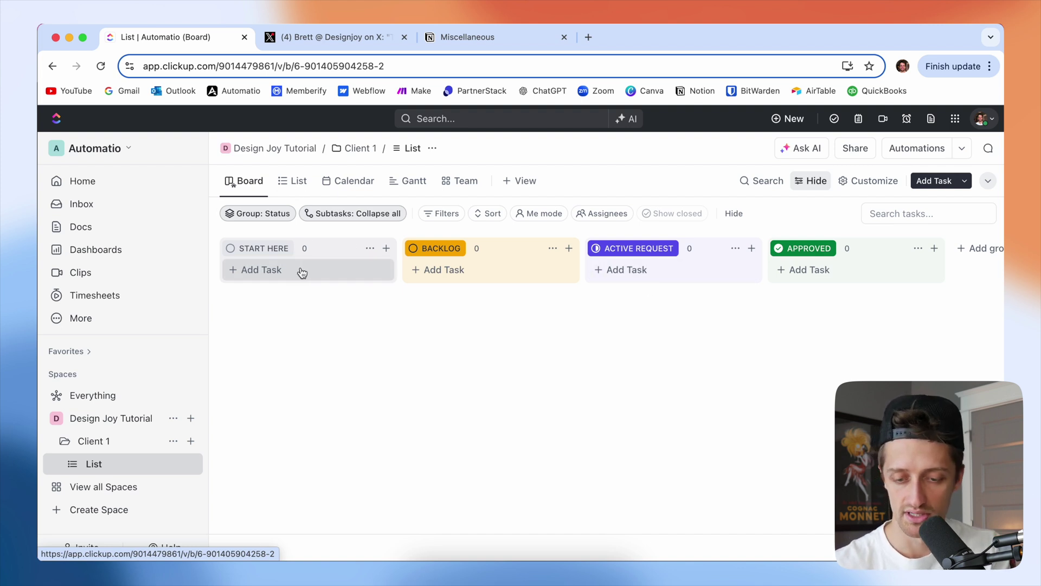
left_click(300, 39)
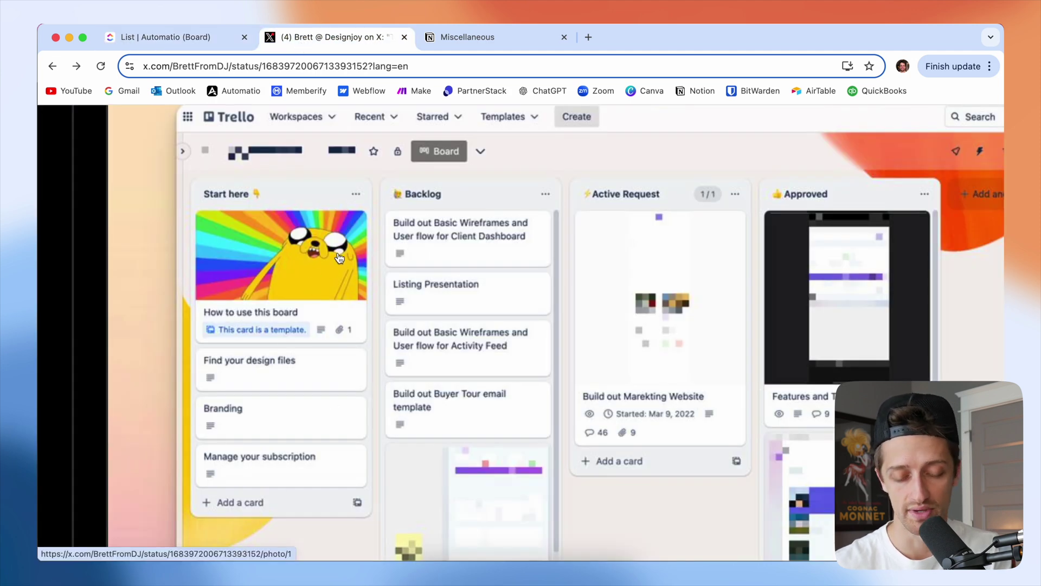
- Browse the reply's Start Here card images through to the Branding card, then return to ClickUp
scroll(564, 300, "down", 5)
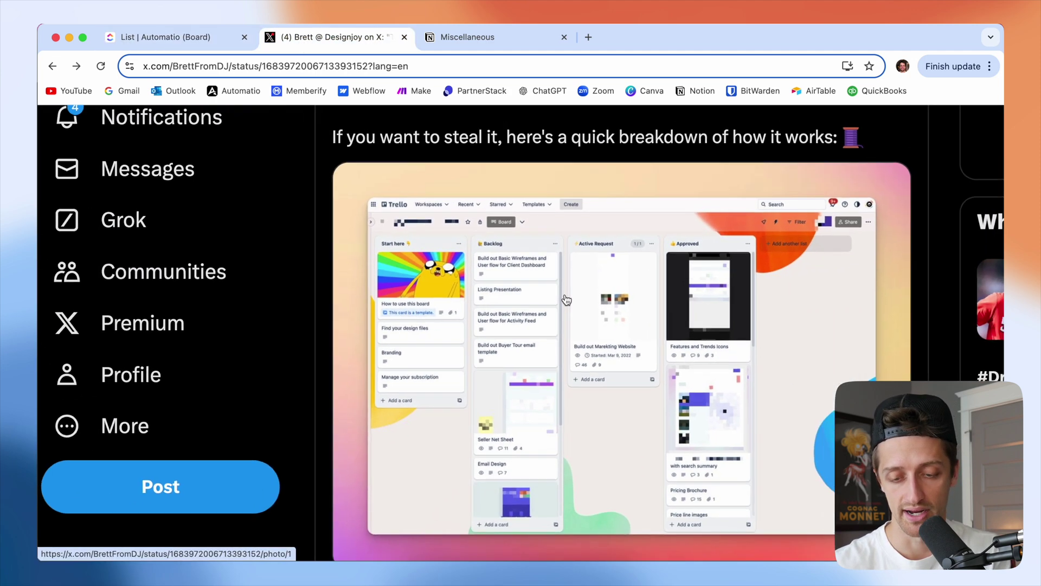
scroll(722, 300, "down", 5)
scroll(646, 401, "down", 5)
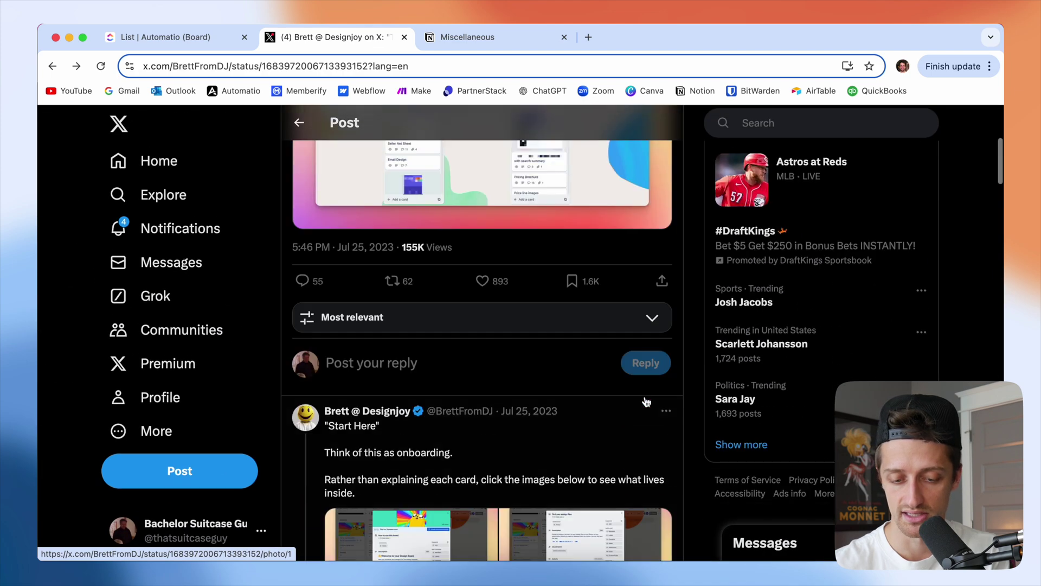
scroll(647, 401, "down", 5)
left_click(416, 337)
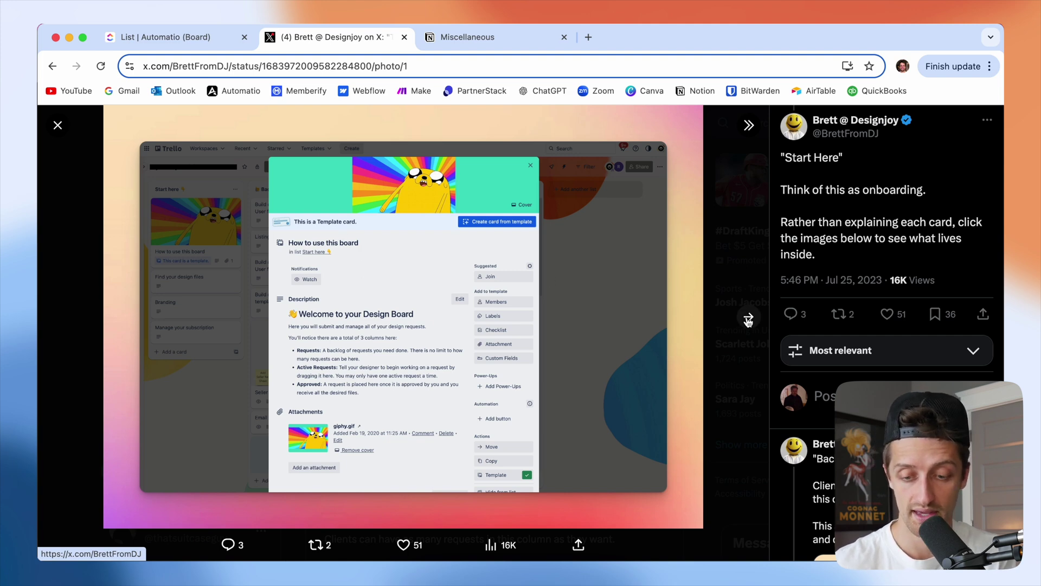
key("Right")
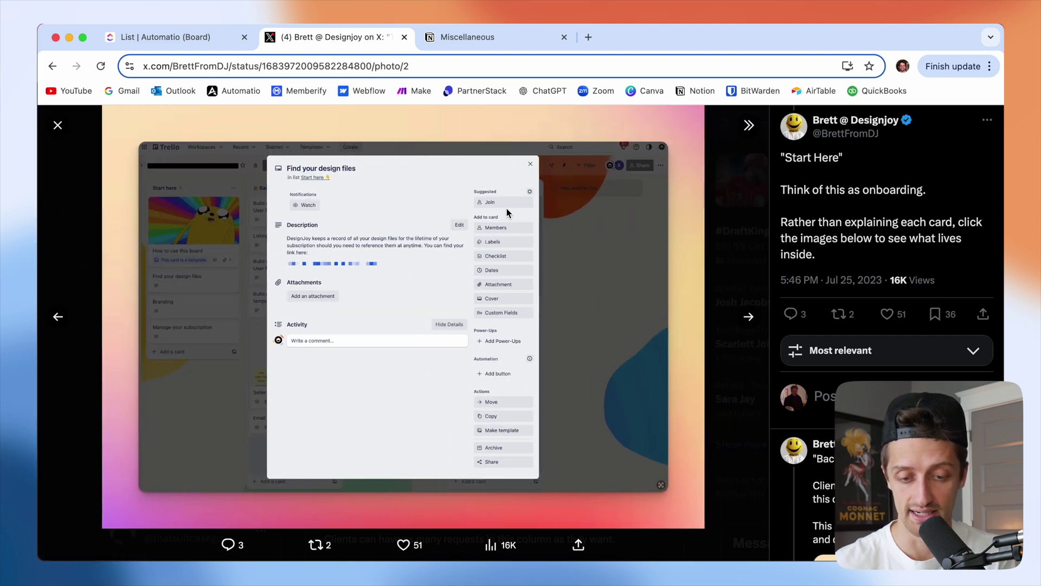
left_click(744, 324)
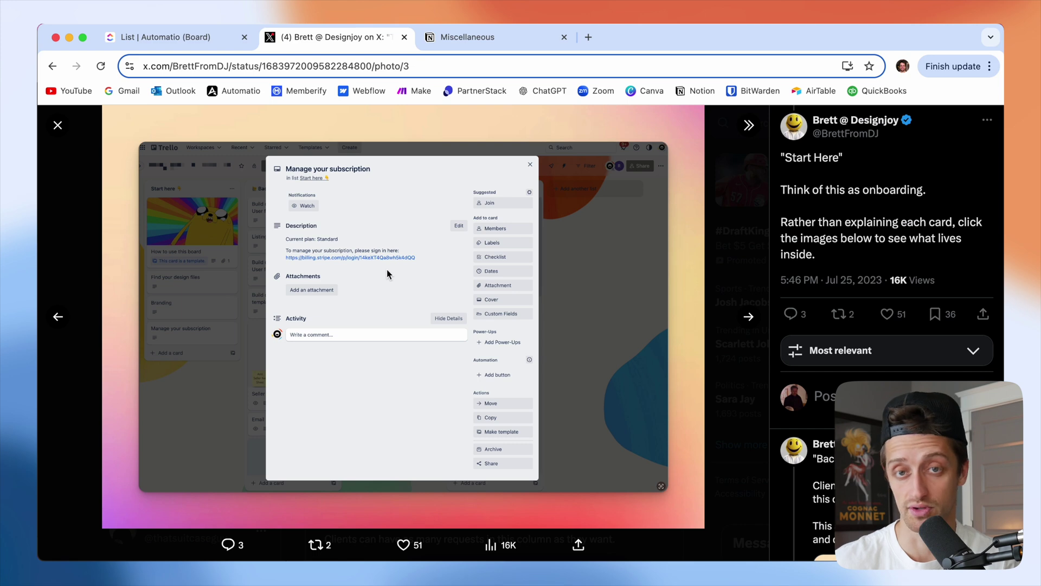
left_click(748, 318)
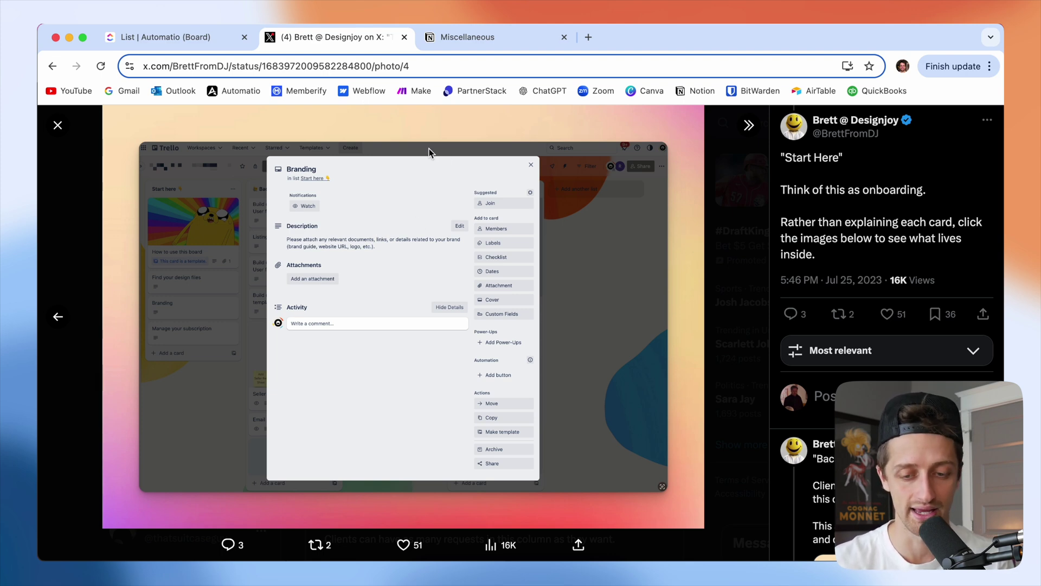
left_click(177, 40)
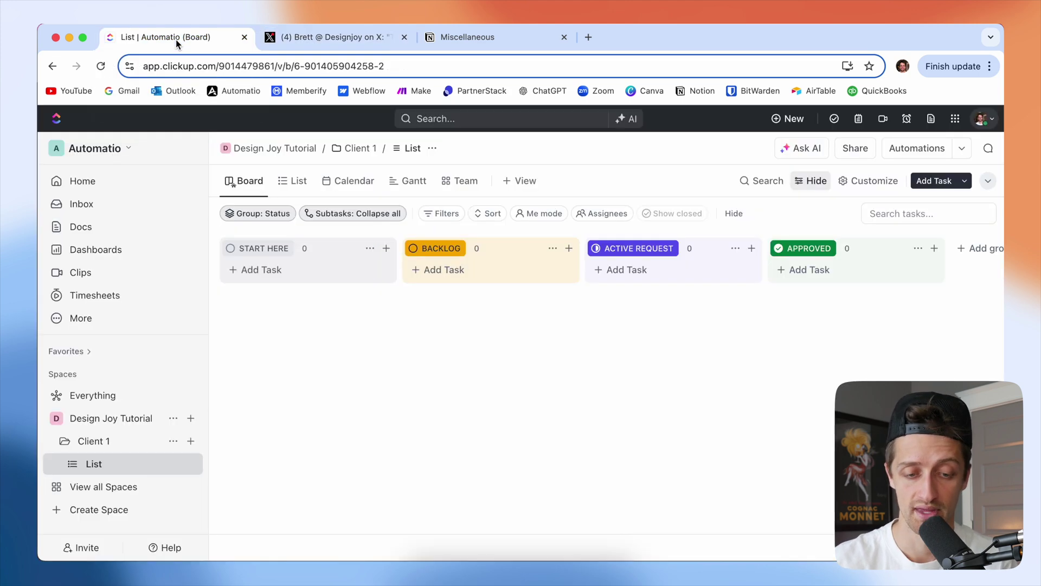
- Add a task 'How to use this board' to the START HERE column
left_click(296, 276)
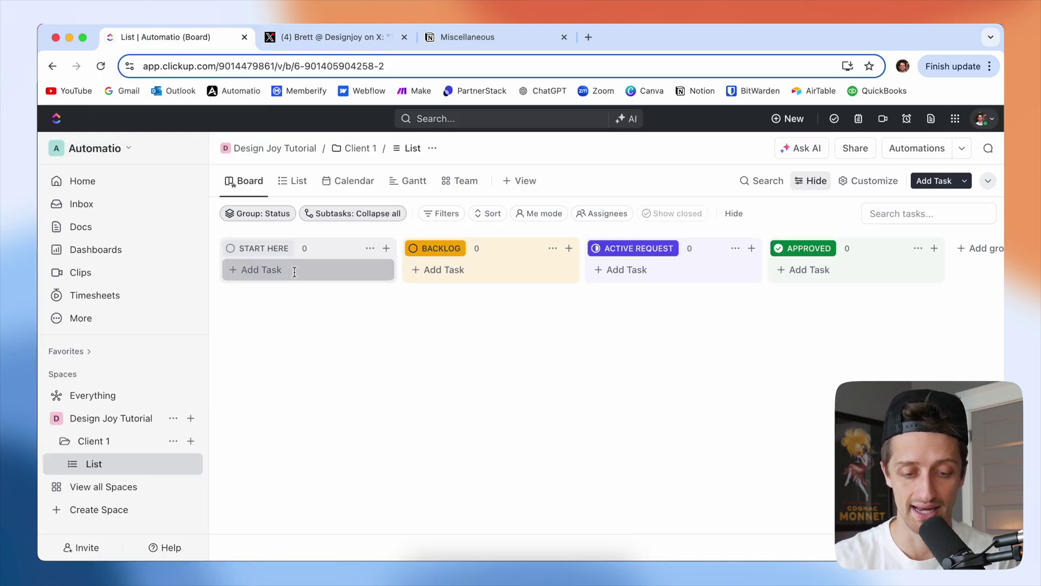
left_click(346, 33)
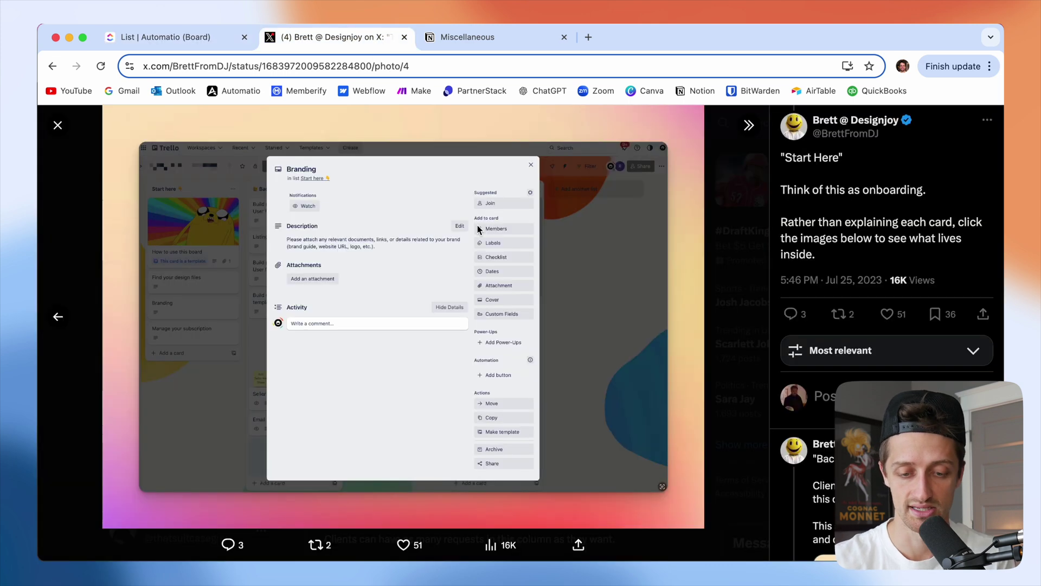
left_click(192, 35)
type("How ")
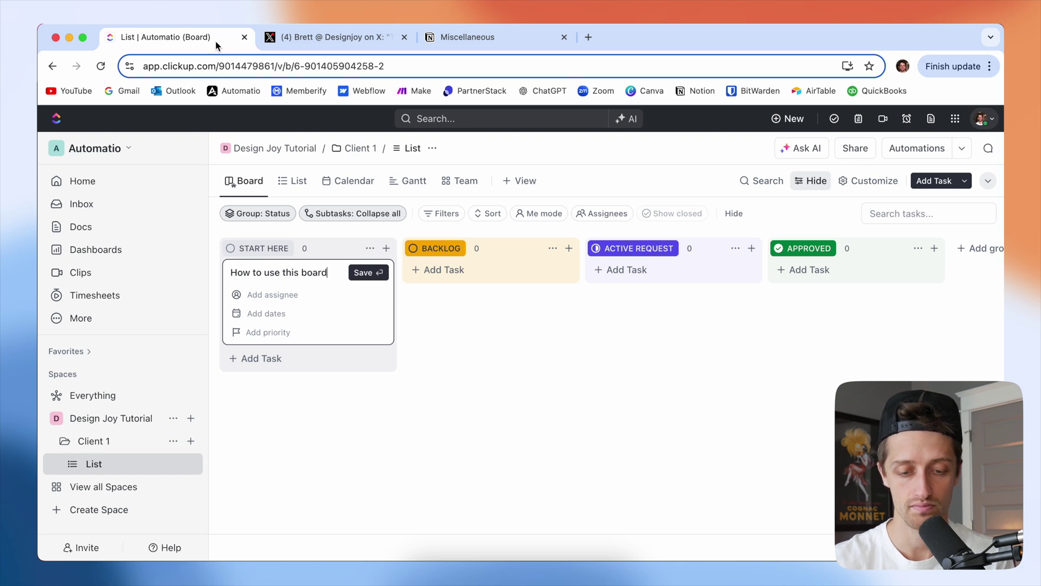
type("to use this board")
left_click(362, 273)
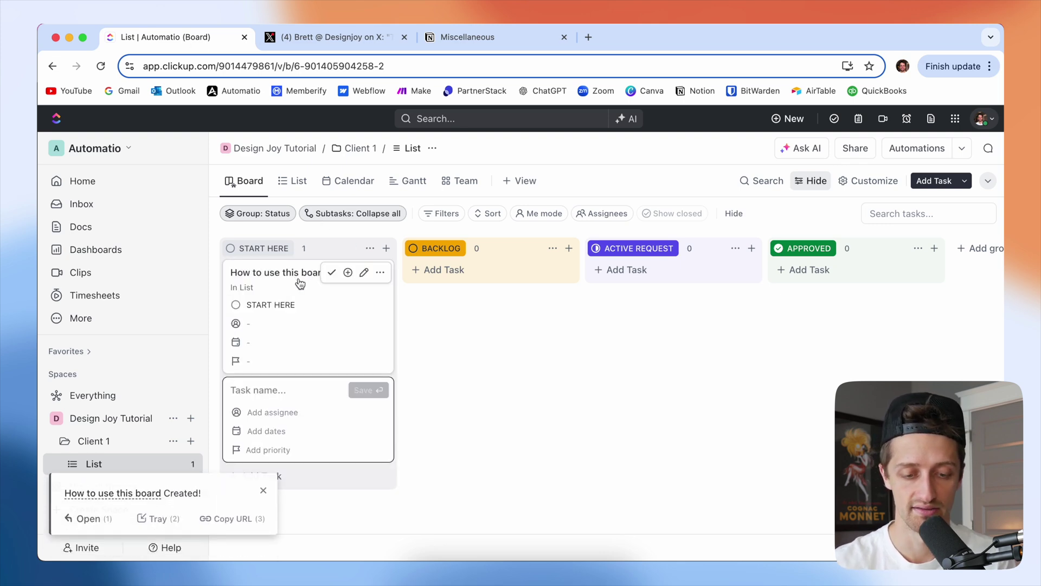
- Upload the dog screenshot as an attachment to the 'How to use this board' task
left_click(300, 282)
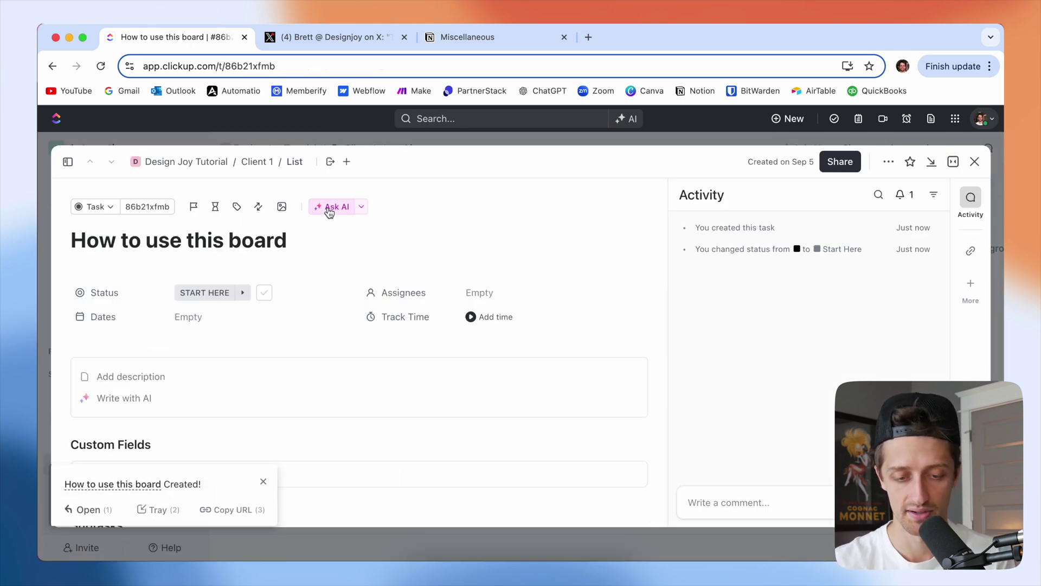
scroll(312, 325, "down", 8)
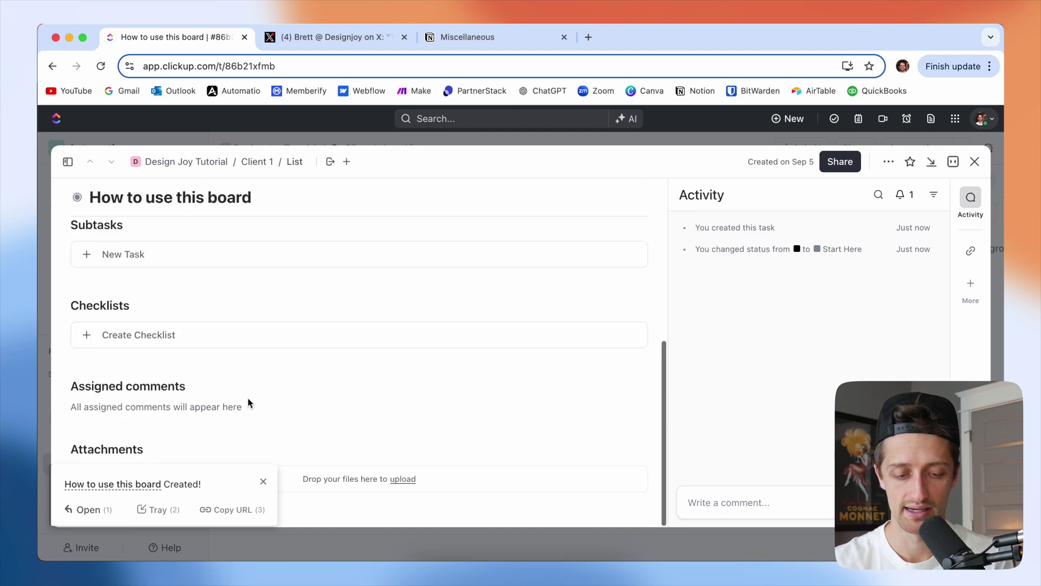
left_click(261, 482)
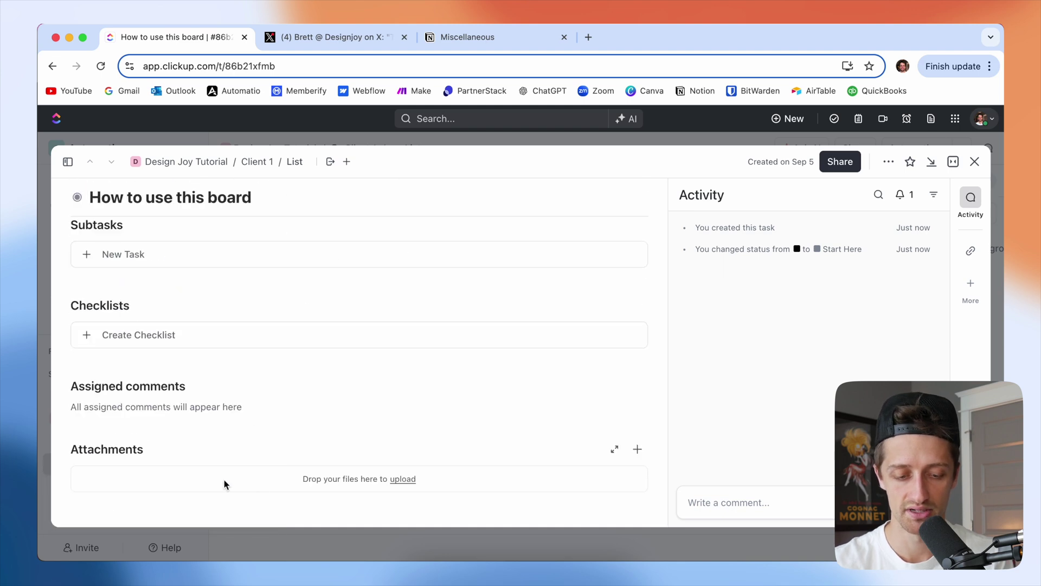
left_click(404, 480)
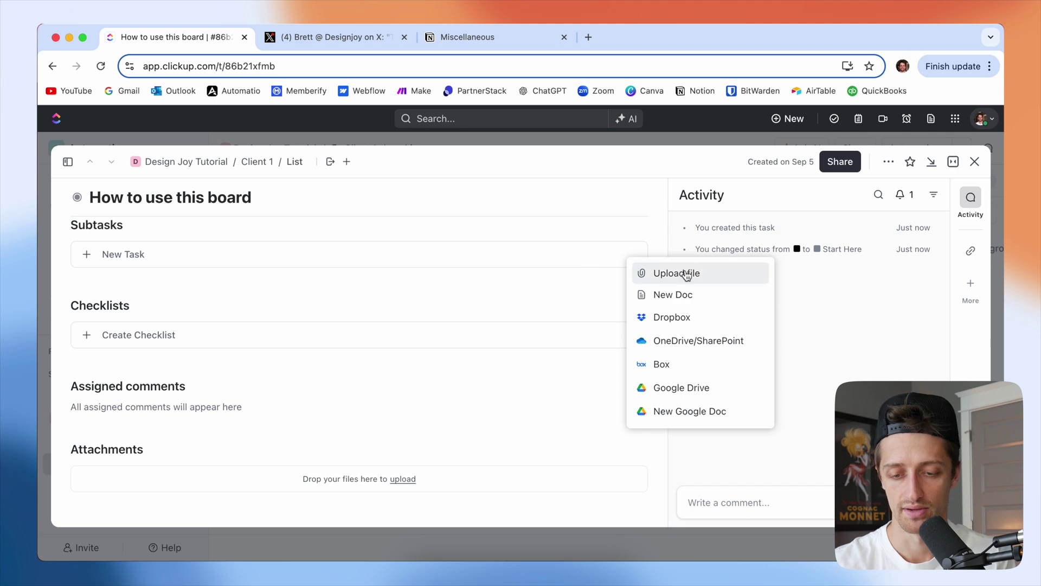
left_click(665, 273)
left_click(369, 213)
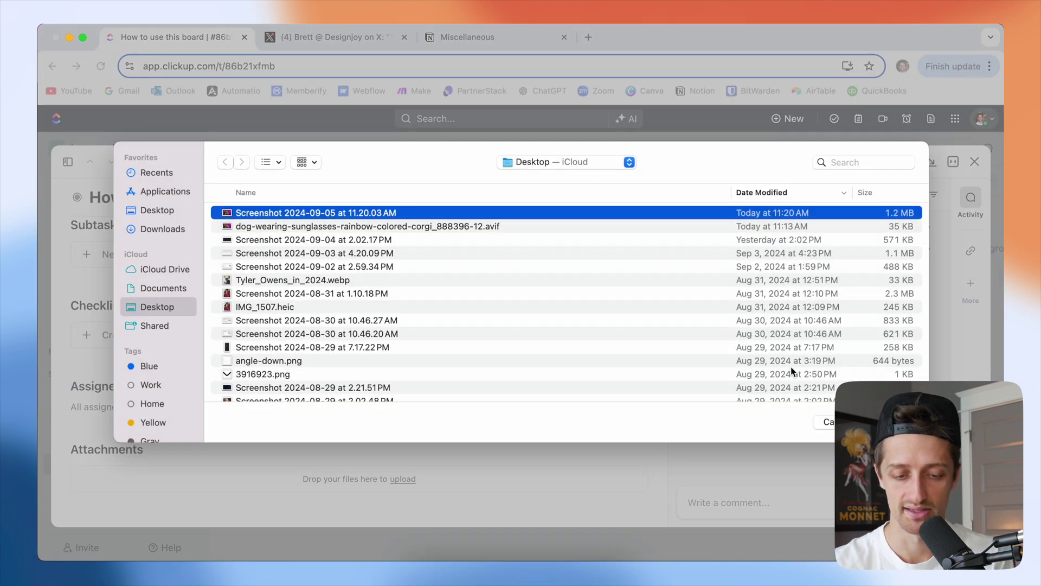
left_click(876, 421)
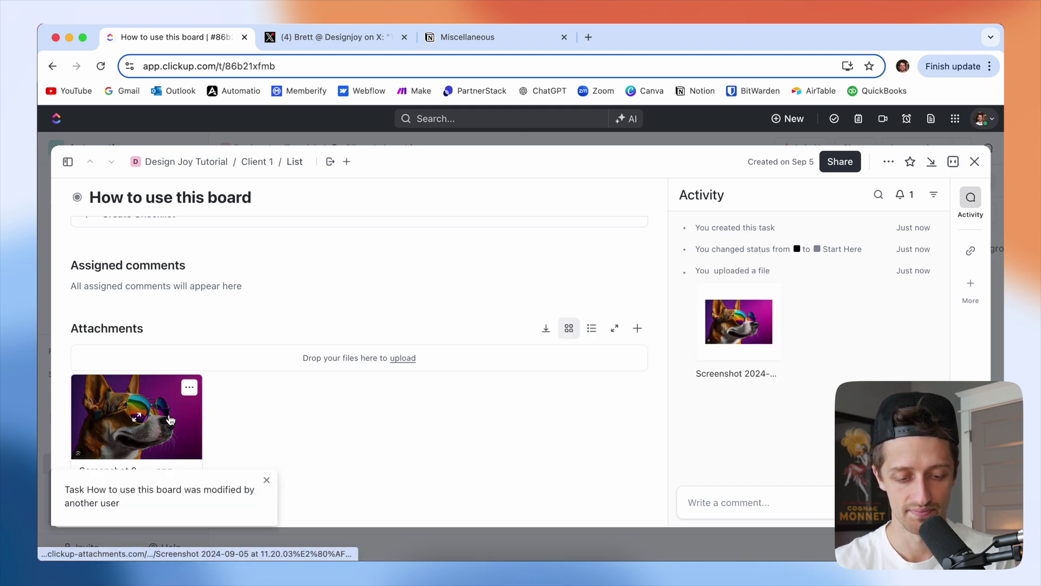
- Use the dog image as the task's cover image
left_click(189, 386)
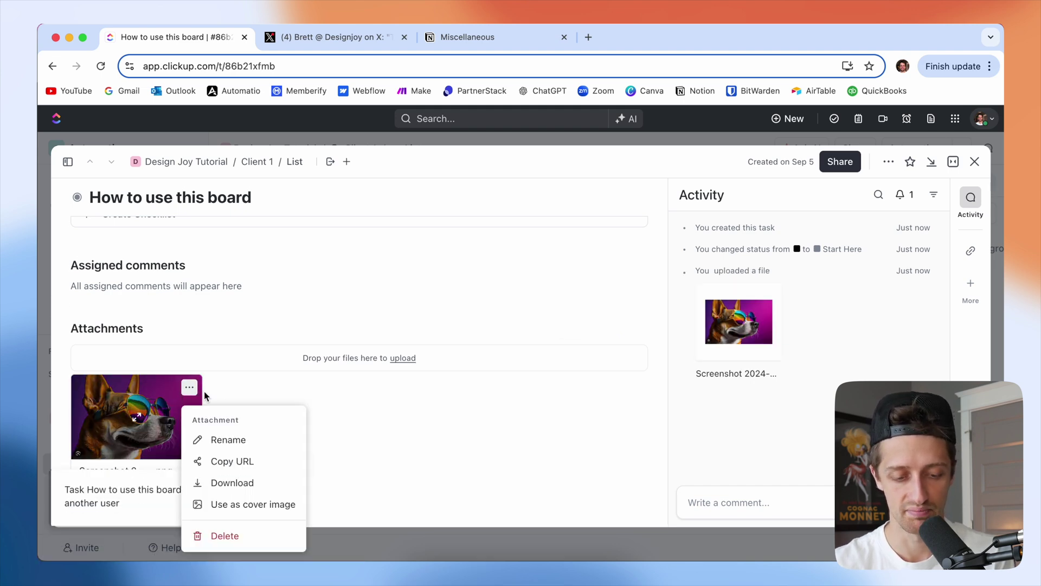
left_click(256, 506)
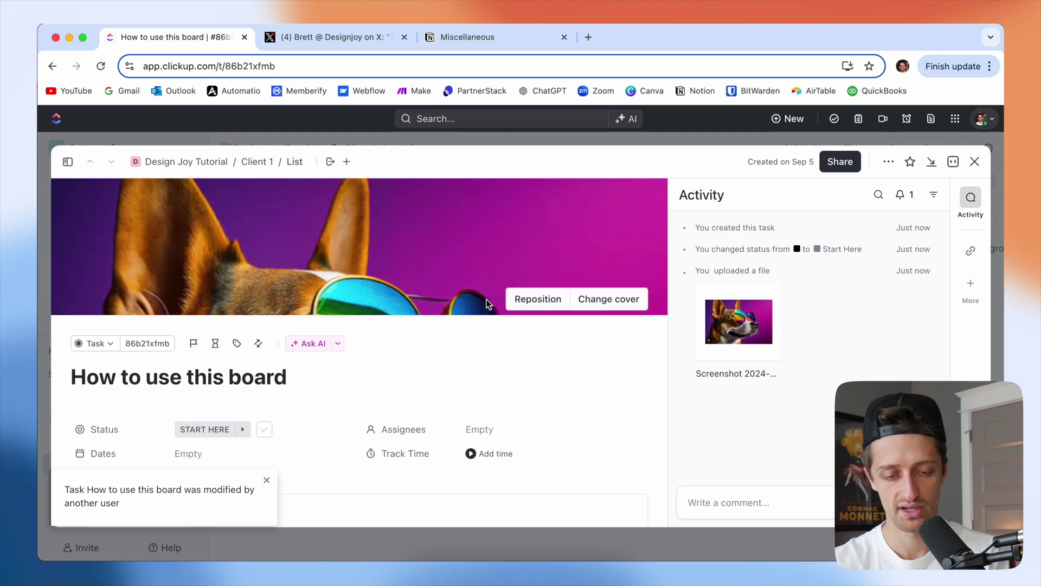
scroll(418, 290, "down", 5)
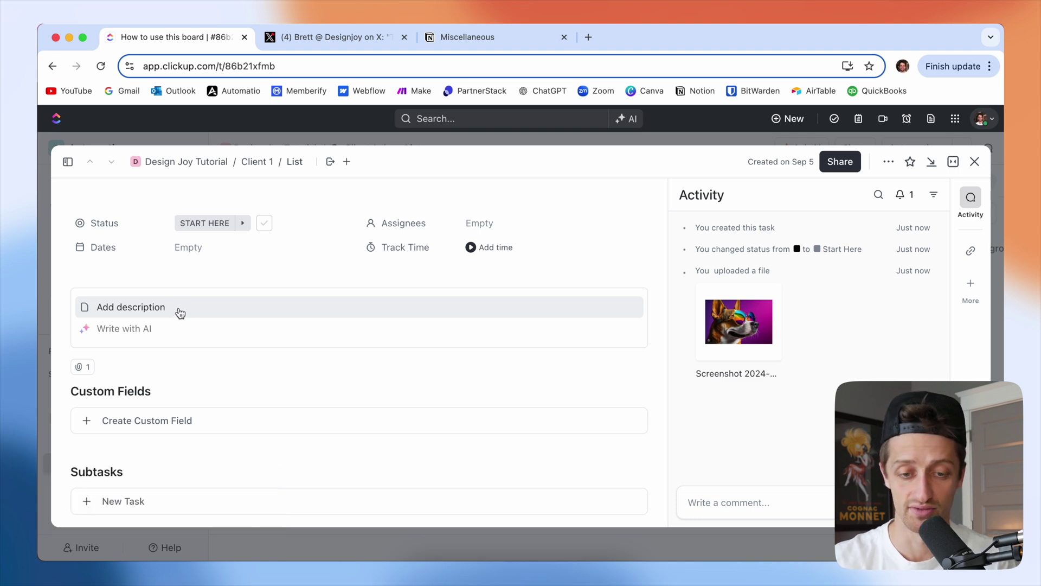
- Copy the 'Welcome to your Design Board' text from Notion for the task
left_click(467, 36)
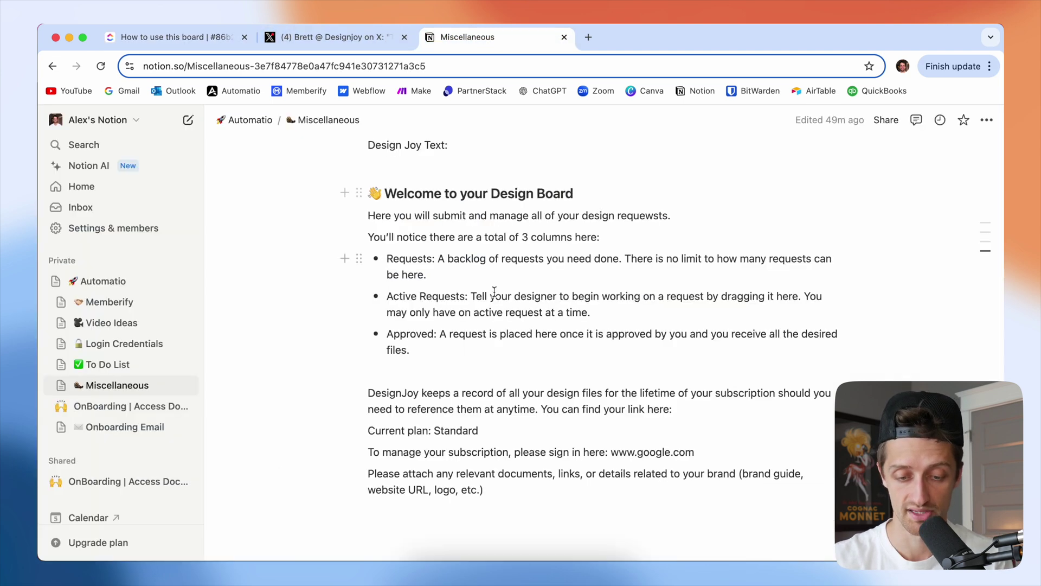
left_click_drag(431, 352, 367, 200)
key("super+c")
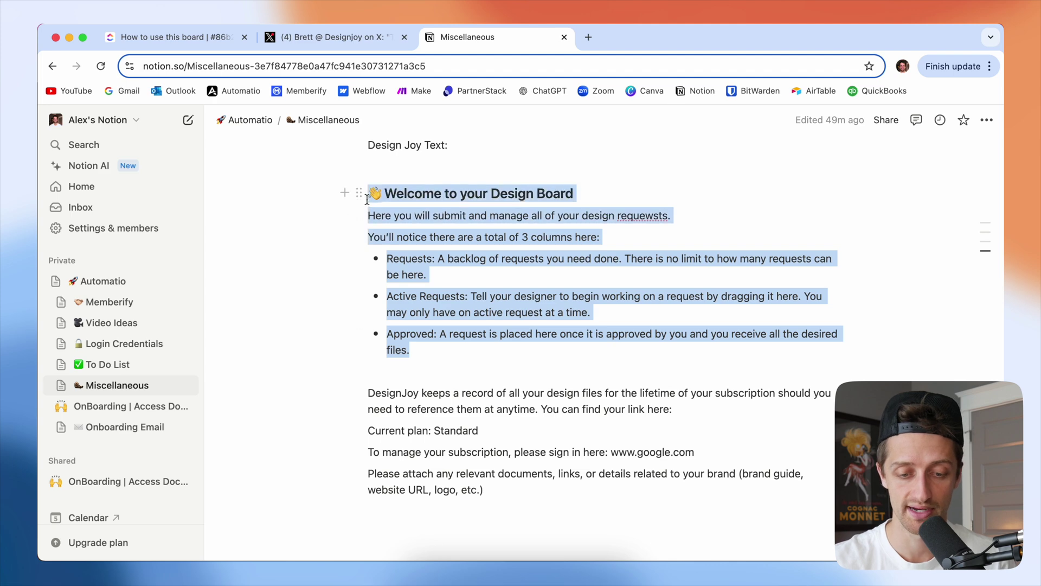
left_click(201, 39)
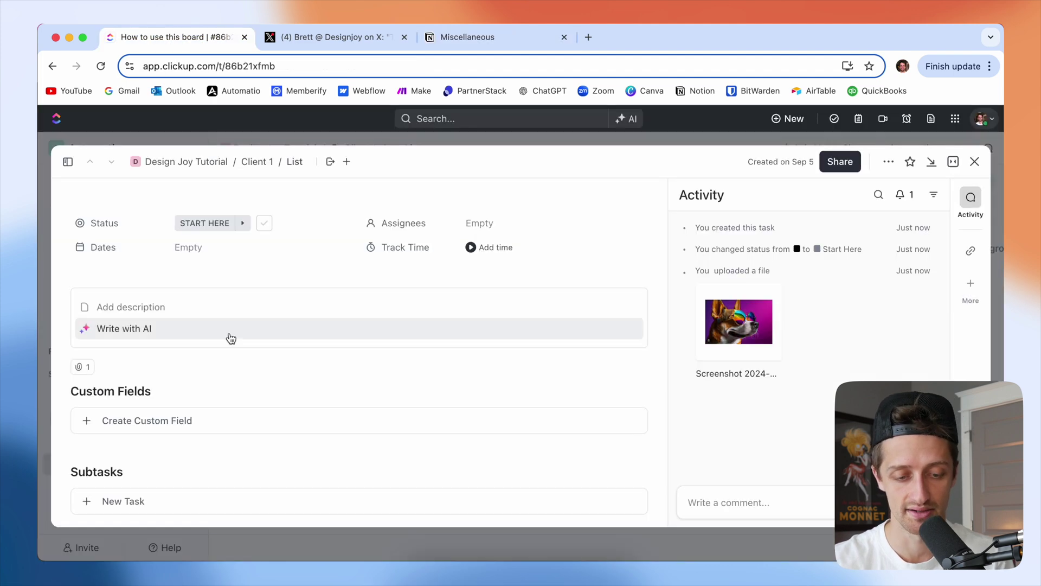
- Paste the Welcome to your Design Board text into the description and correct 'requewsts' to 'requests'
left_click(187, 309)
key("super+v")
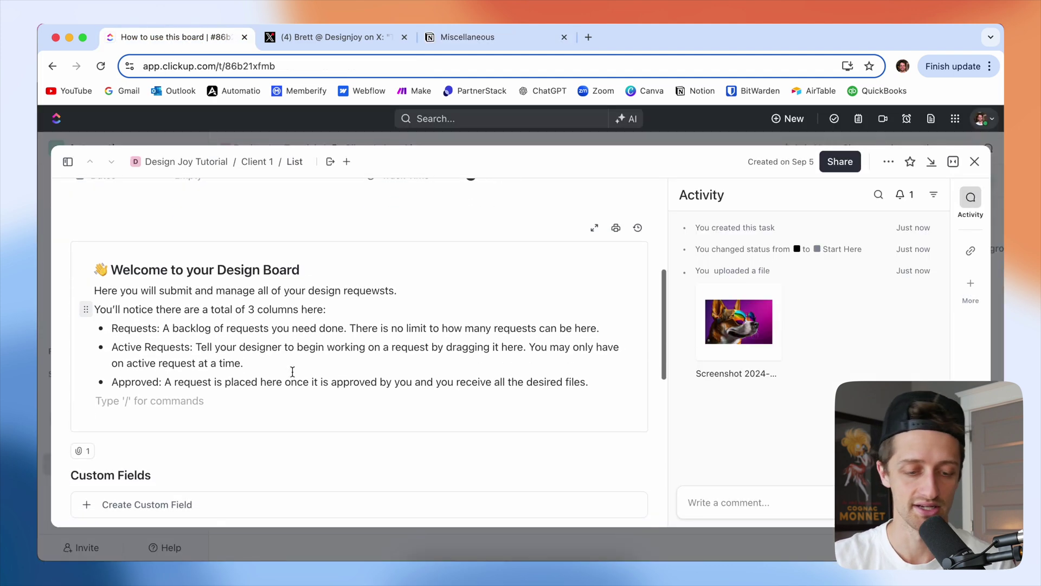
scroll(292, 372, "down", 1)
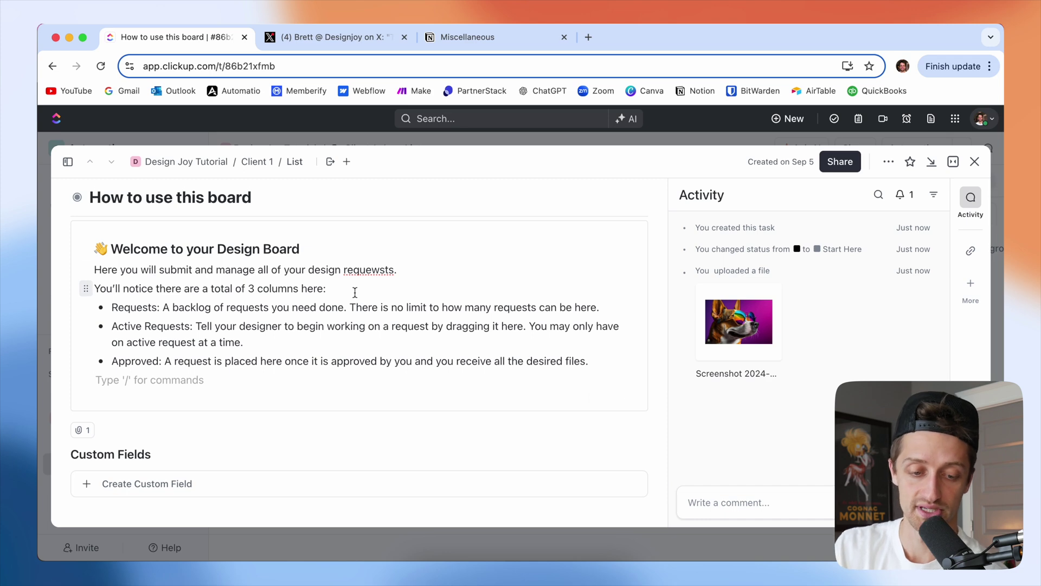
left_click(372, 271)
key("BackSpace")
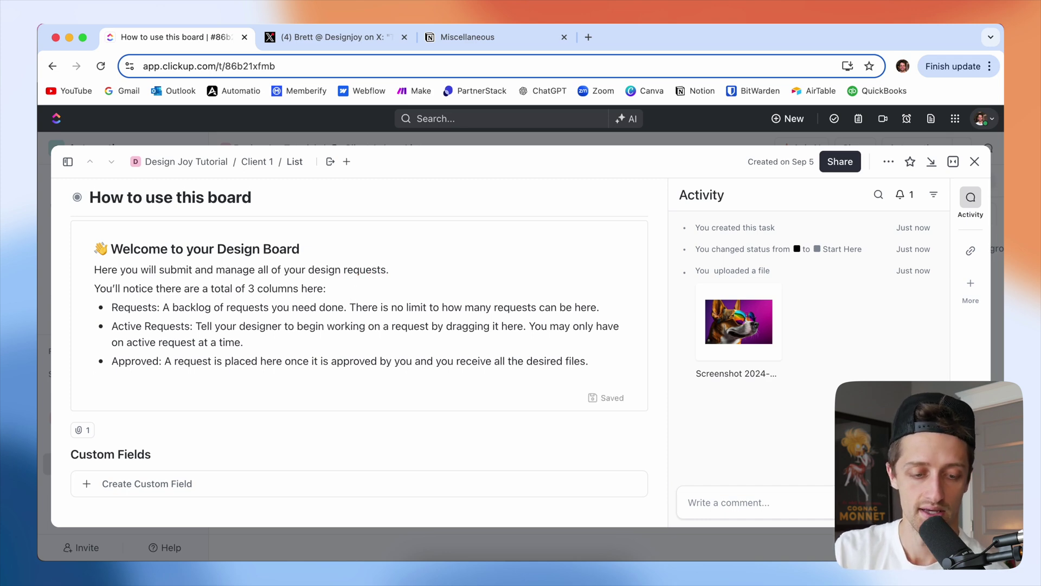
- Review the description, close the task, and check the reference post's card images
left_click(268, 307)
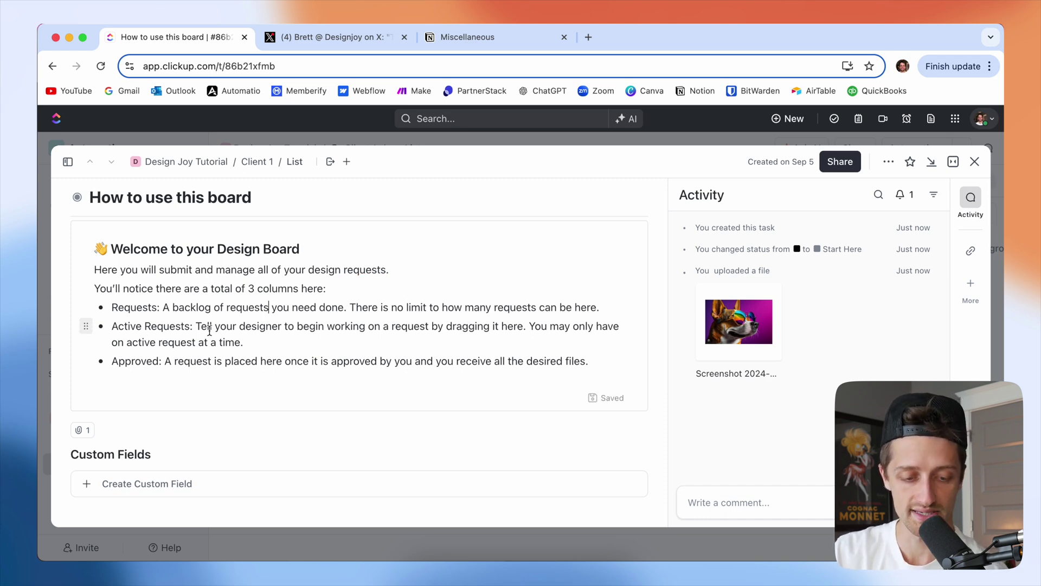
scroll(338, 384, "down", 3)
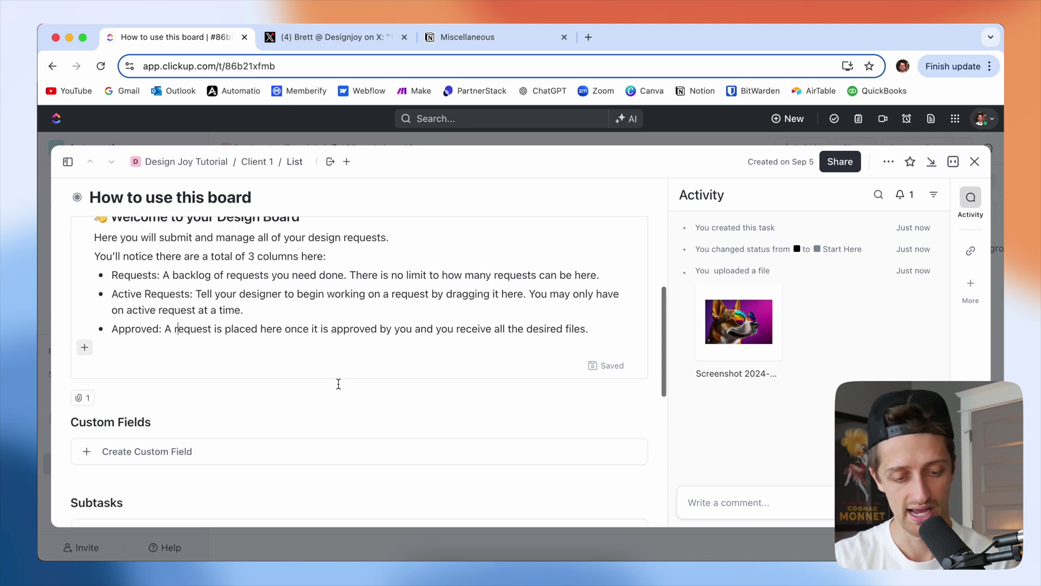
scroll(338, 383, "down", 5)
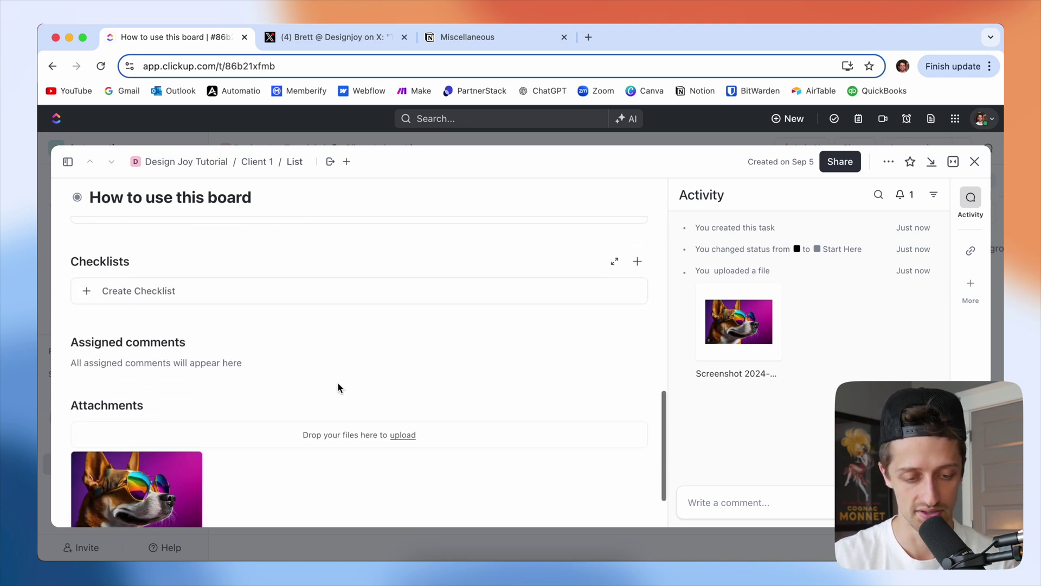
scroll(338, 383, "up", 10)
scroll(337, 383, "up", 5)
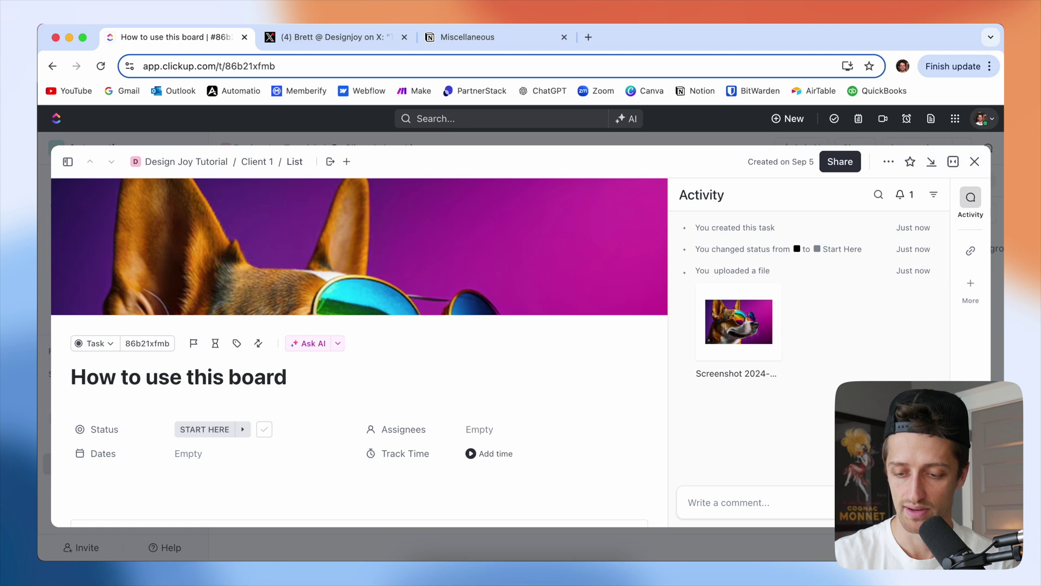
left_click(975, 162)
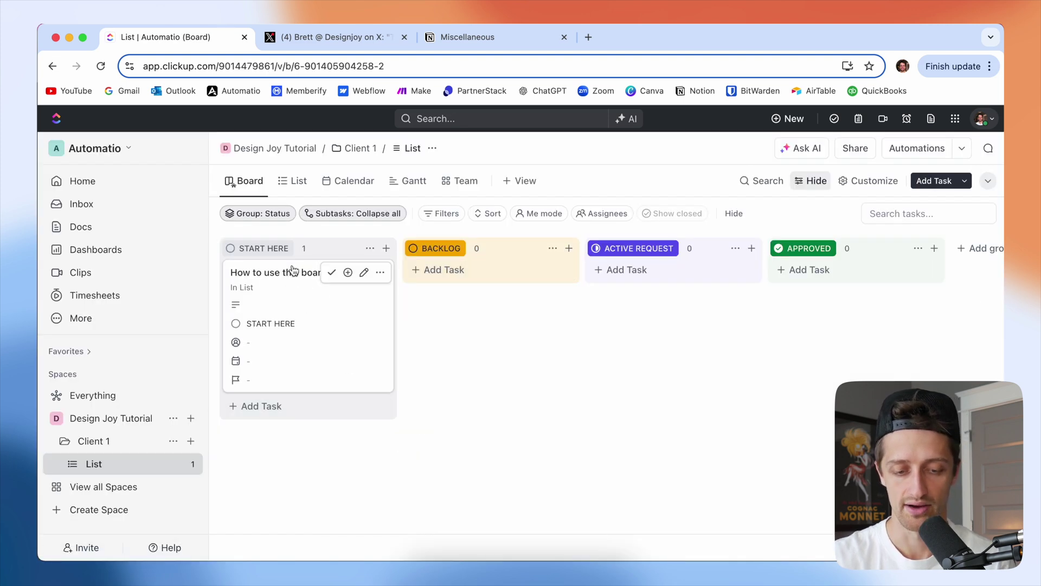
left_click(365, 46)
- Step back to the How to use this board image, then view the full Trello board screenshot
left_click(59, 316)
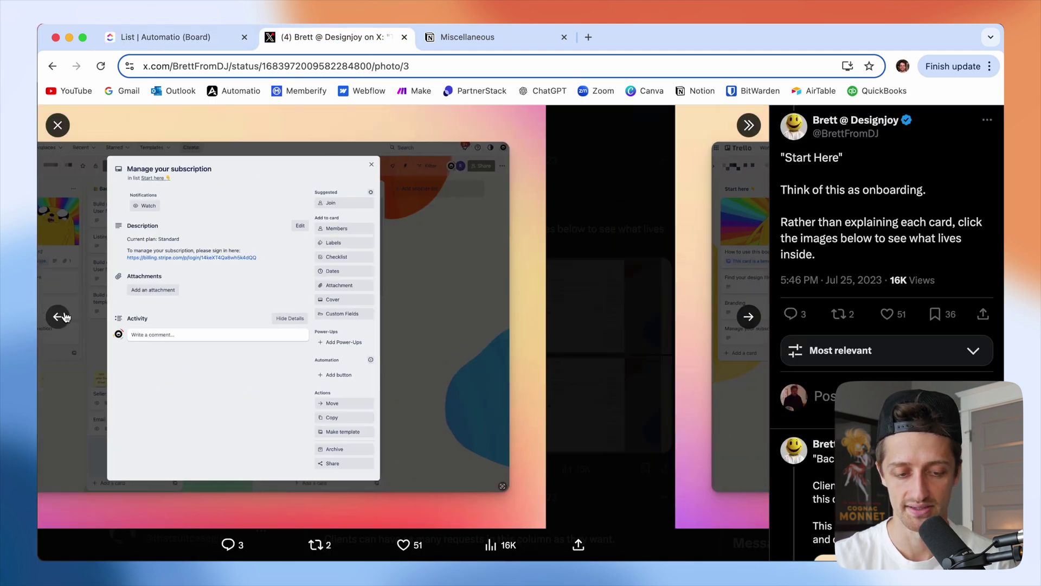
left_click(60, 316)
left_click(61, 317)
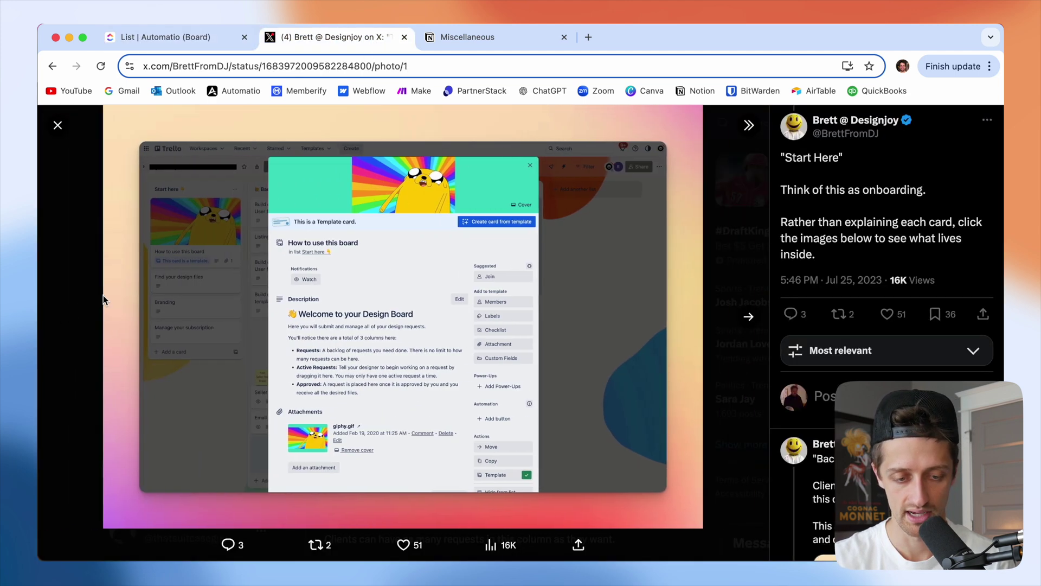
key("Escape")
scroll(323, 281, "up", 4)
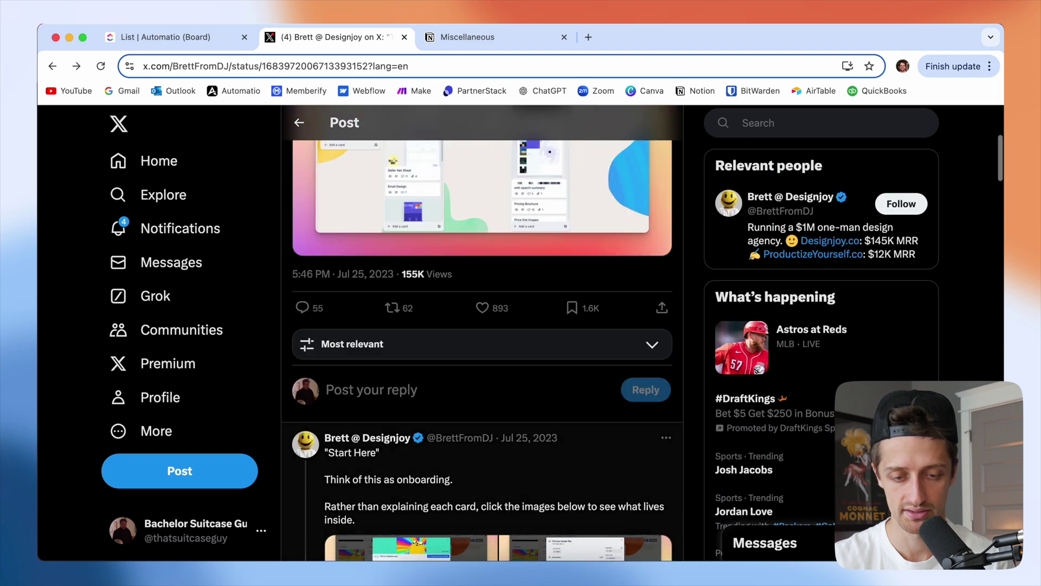
left_click(441, 201)
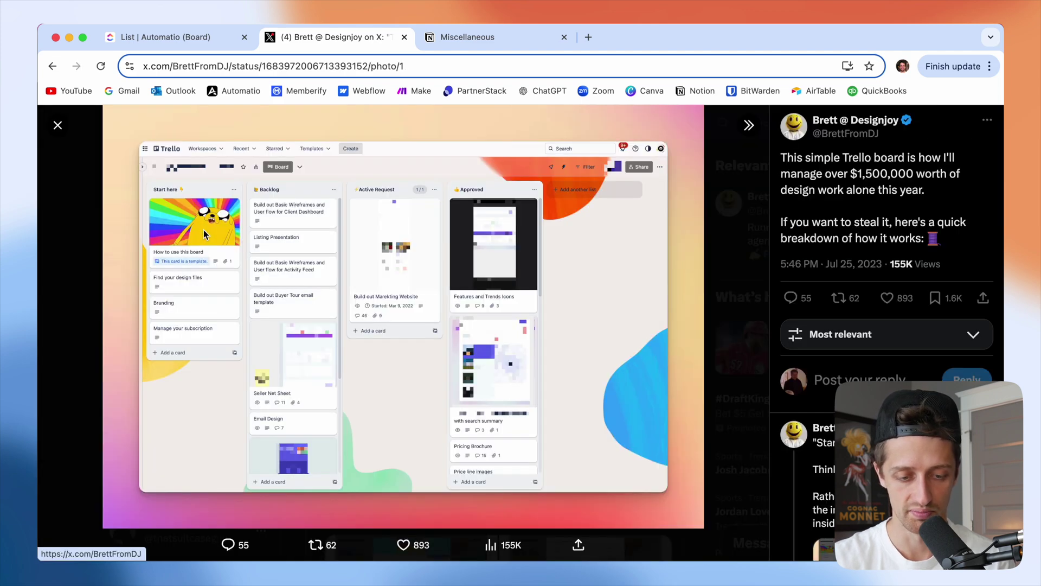
scroll(204, 232, "up", 5)
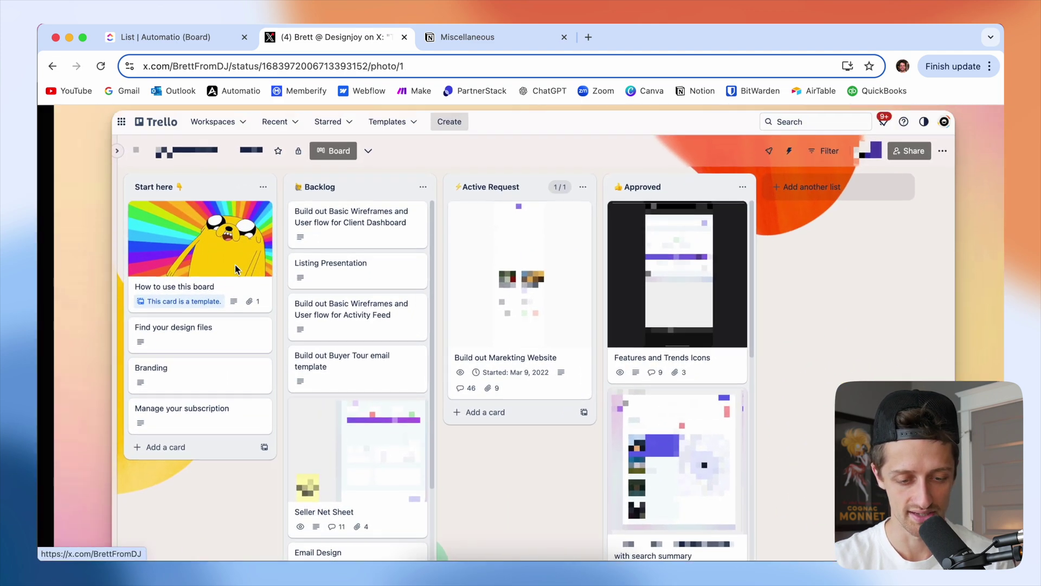
left_click(206, 37)
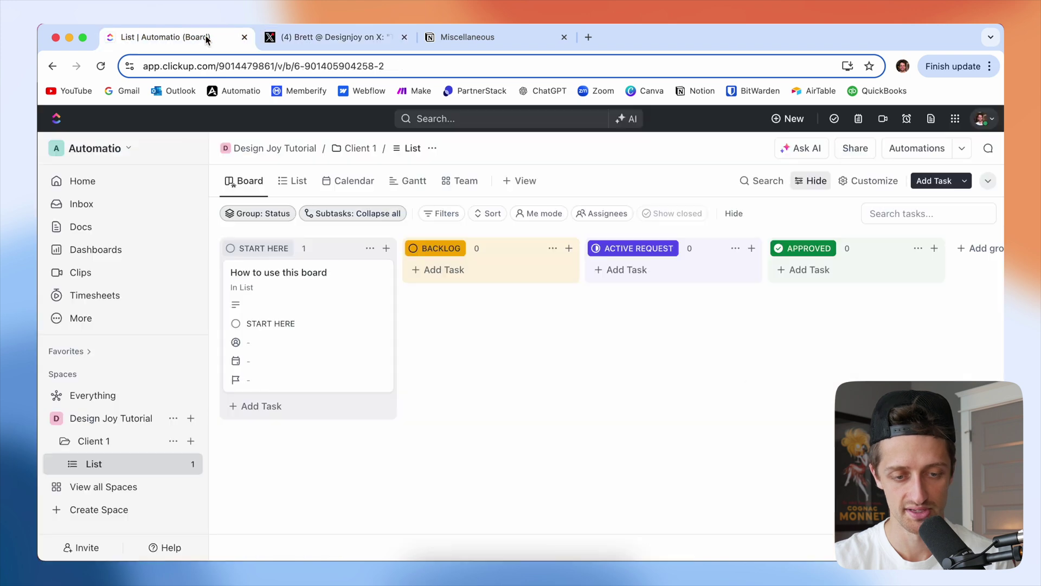
- Hide the Status, Assignee, Dates and Priority fields on board cards
left_click(889, 180)
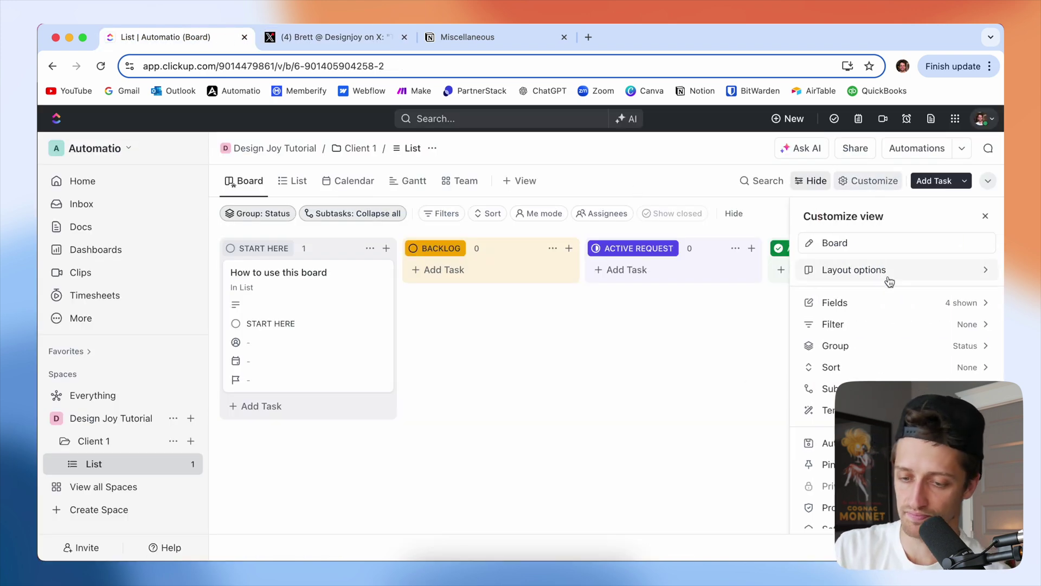
left_click(911, 302)
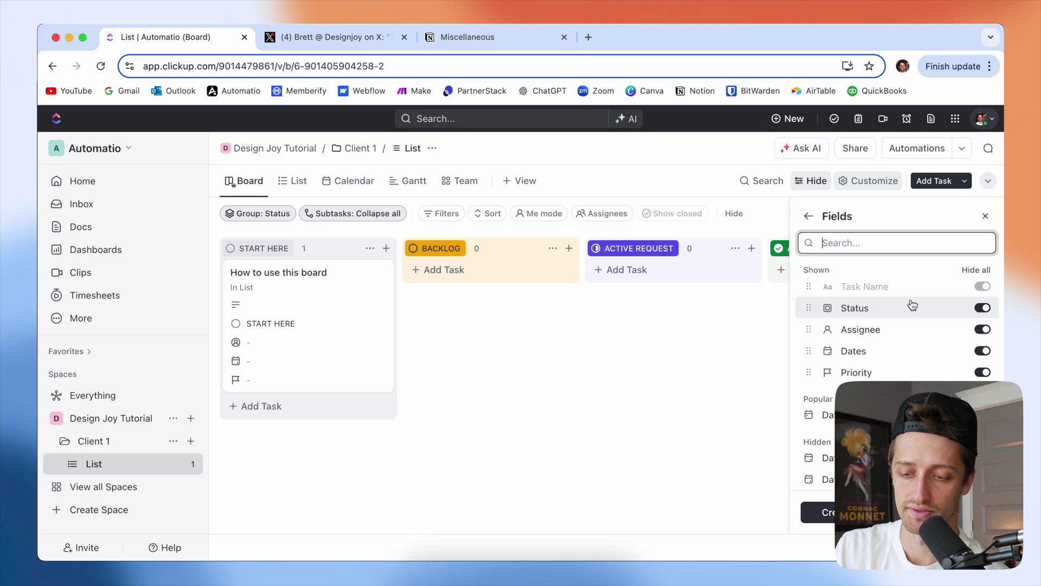
left_click(981, 308)
left_click(981, 309)
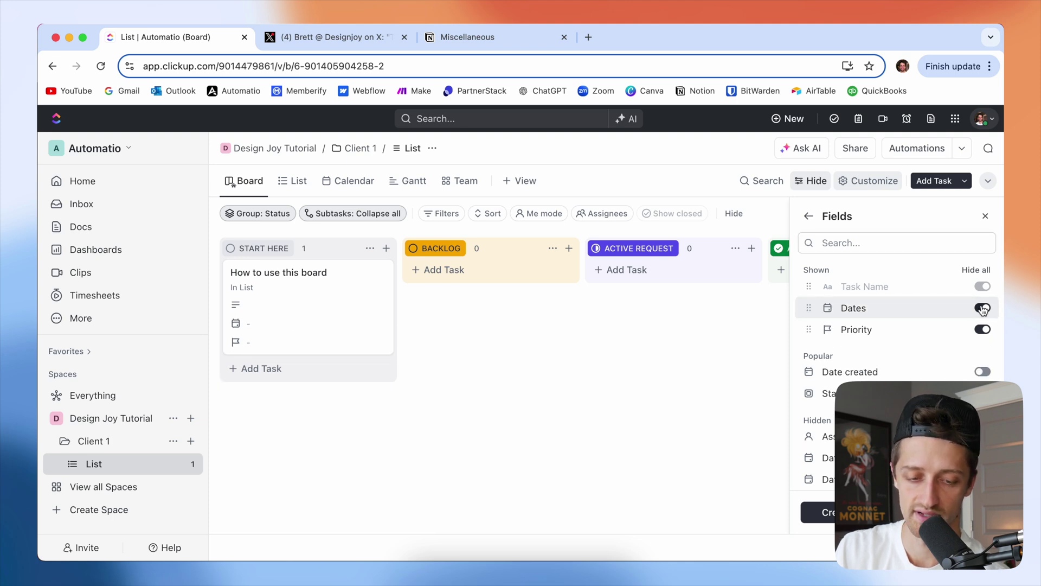
left_click(981, 308)
left_click(981, 308)
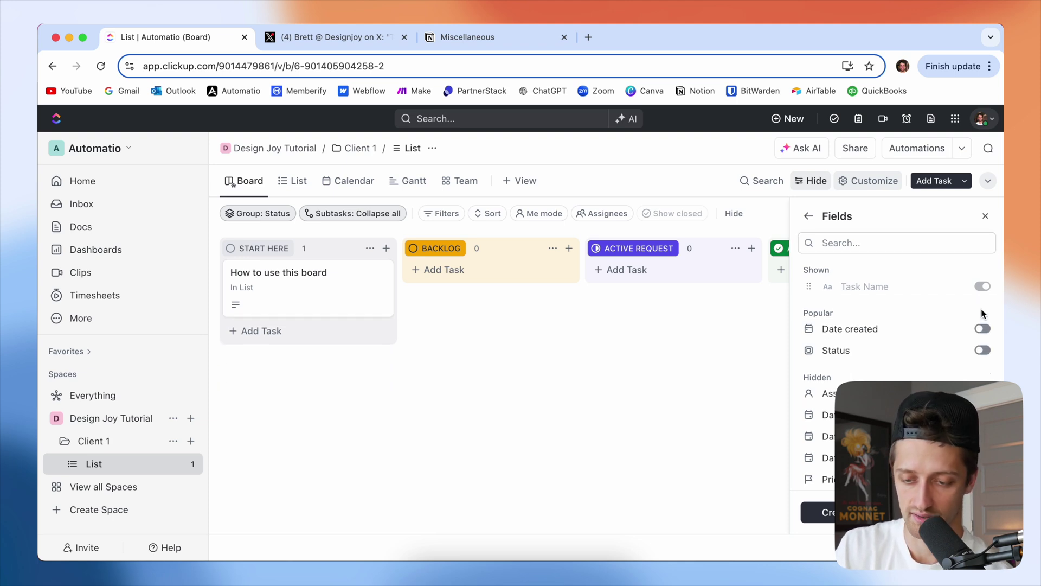
scroll(926, 359, "down", 3)
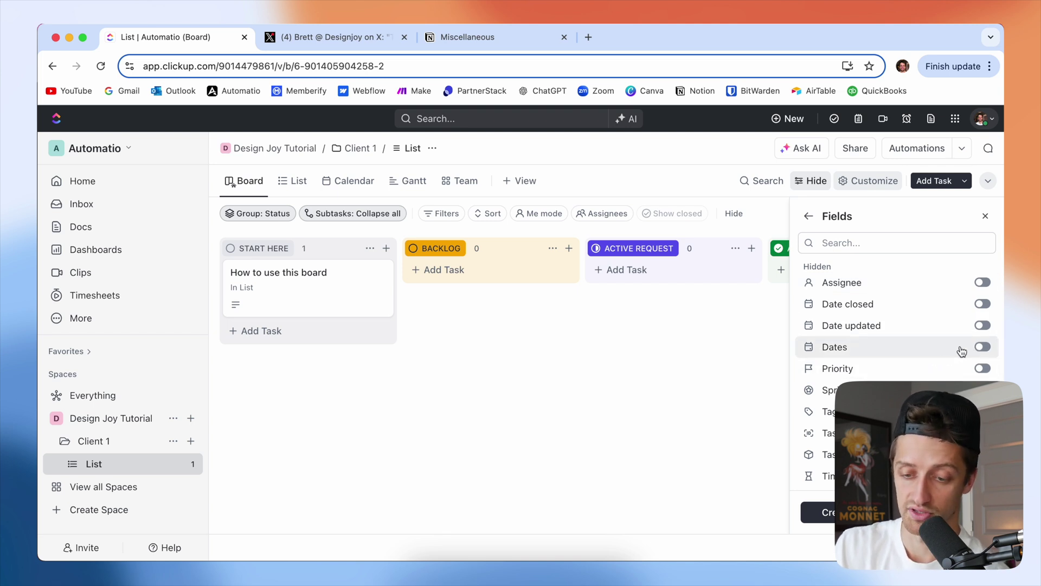
scroll(949, 360, "down", 1)
scroll(943, 364, "up", 1)
left_click(982, 300)
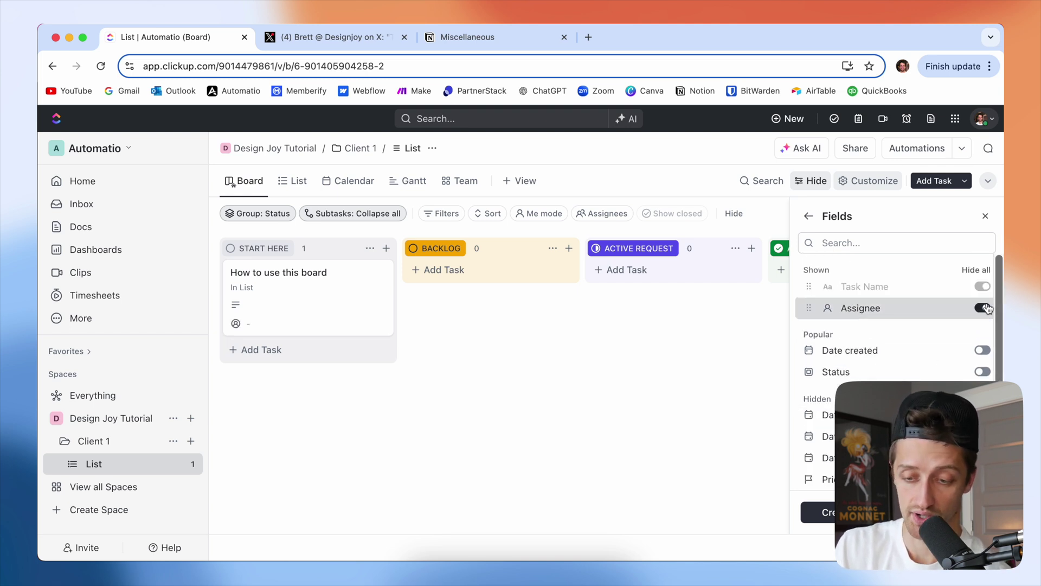
left_click(982, 308)
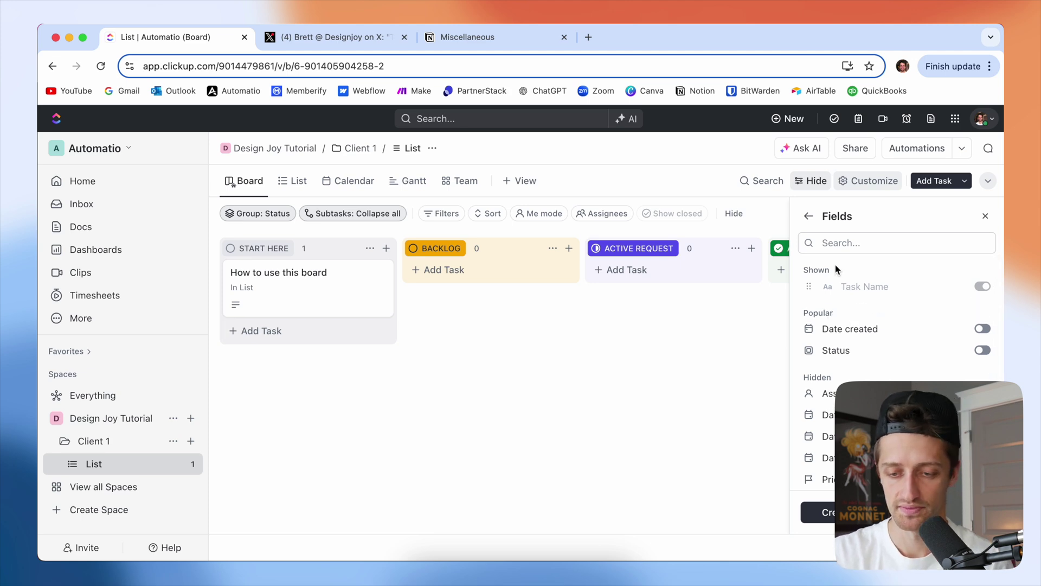
left_click(809, 216)
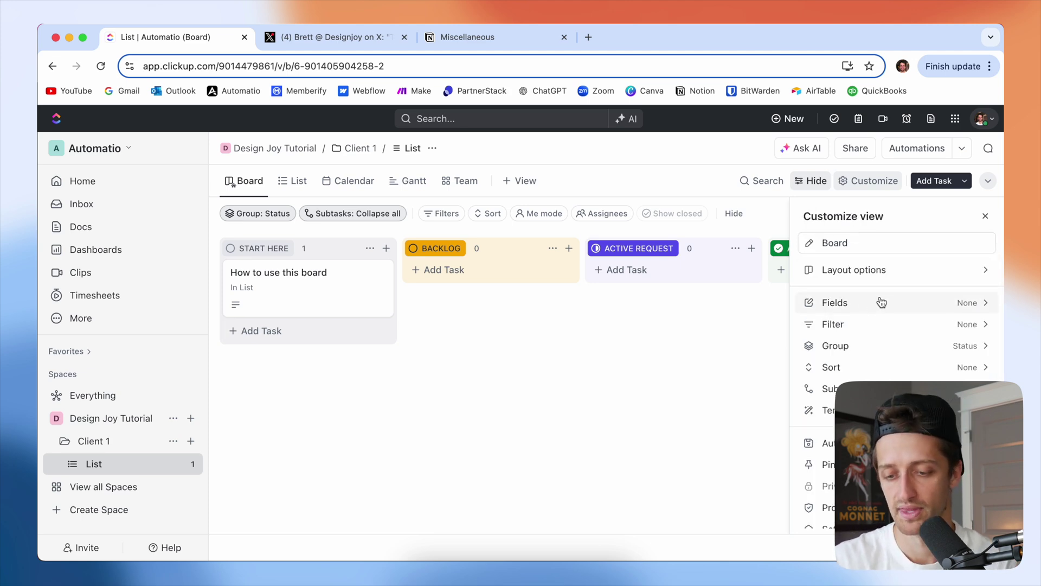
- Set the card cover image layout option to Image and close the view settings
left_click(894, 274)
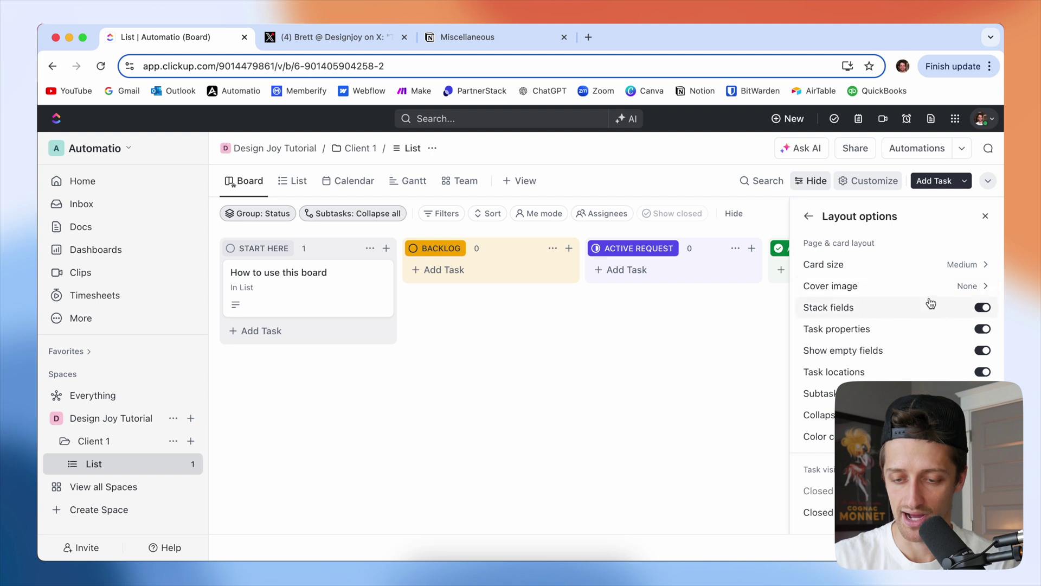
left_click(970, 286)
left_click(943, 343)
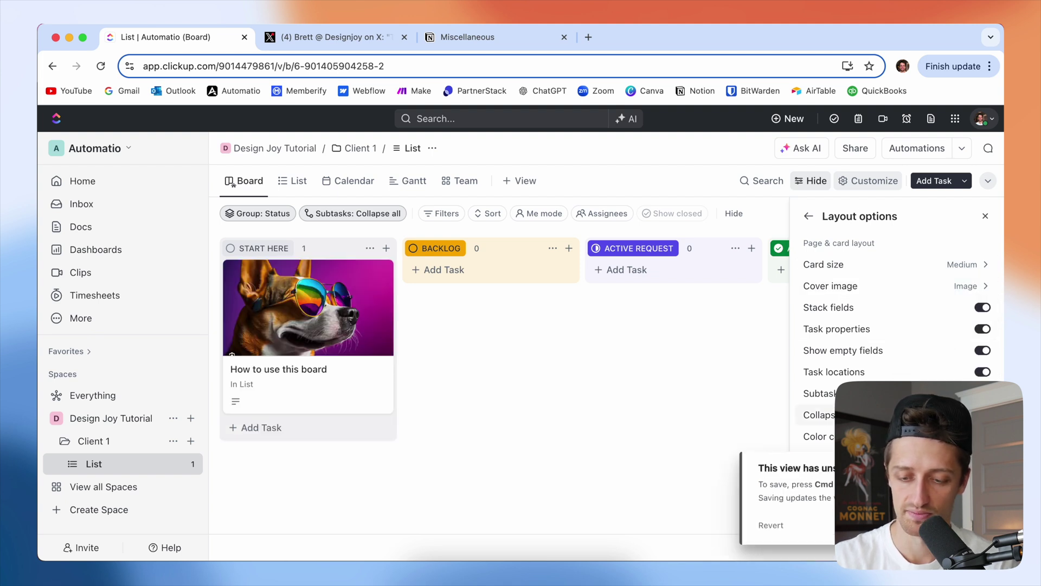
left_click(558, 349)
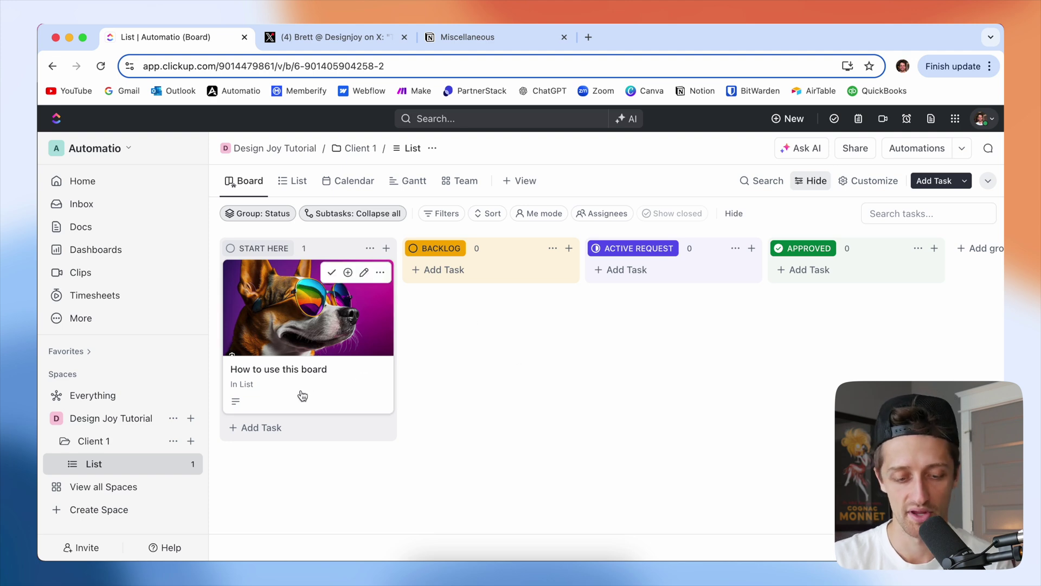
left_click(277, 429)
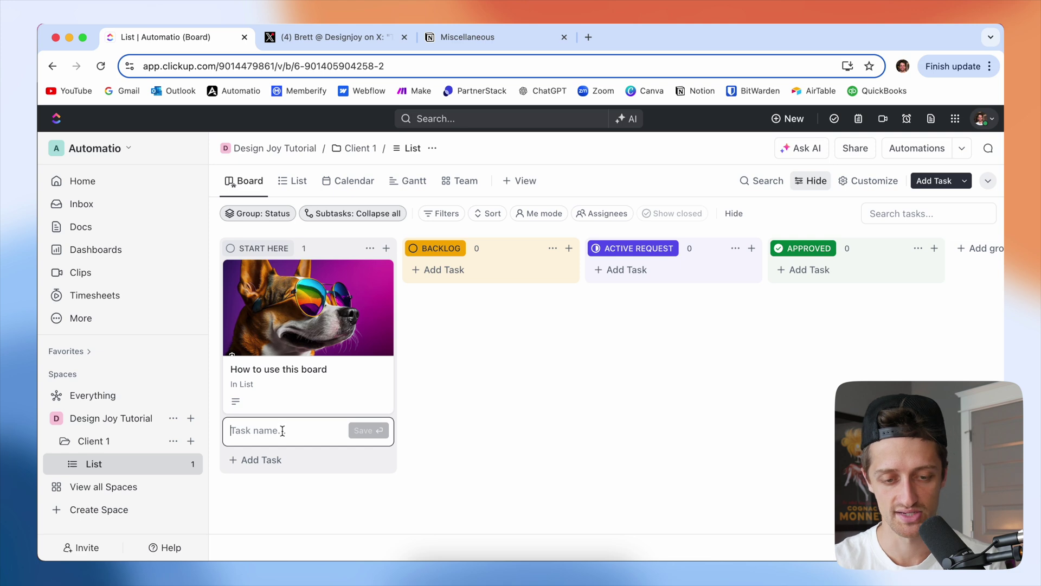
- Create a 'Find your design files' task under START HERE and open it
left_click(340, 47)
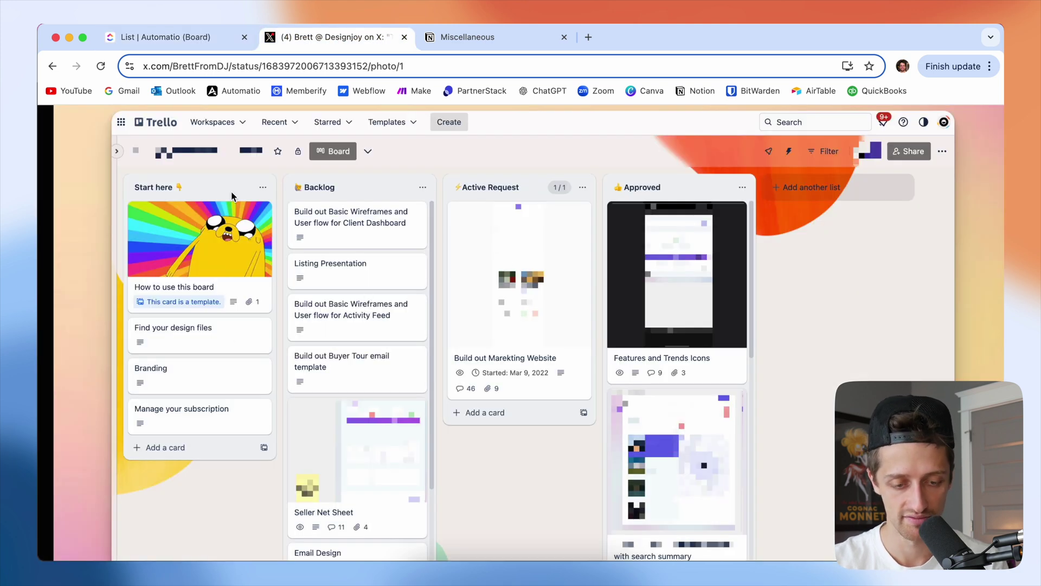
left_click(206, 39)
type("Fi")
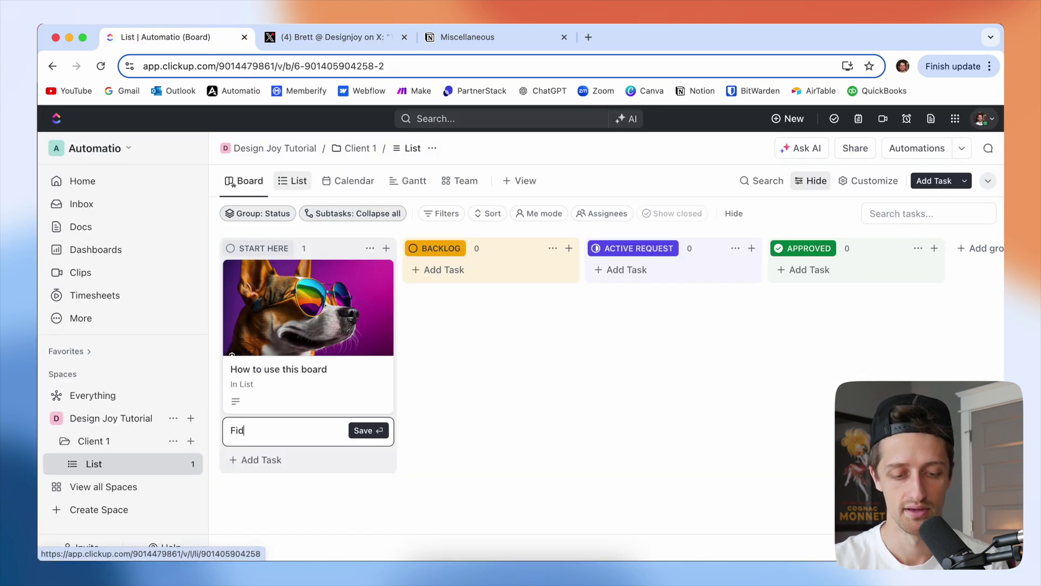
type("nd your design file")
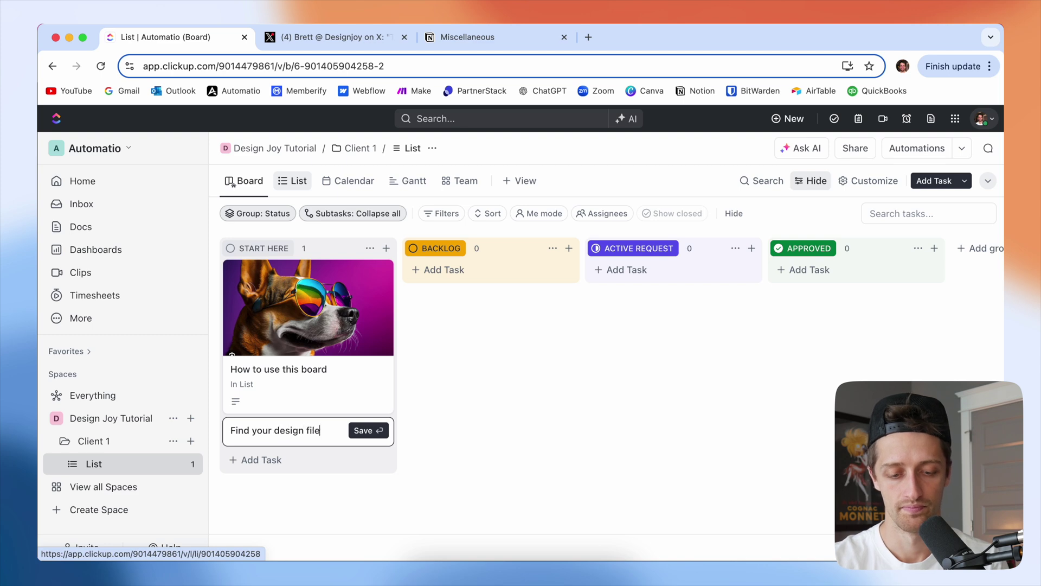
type("s")
left_click(368, 430)
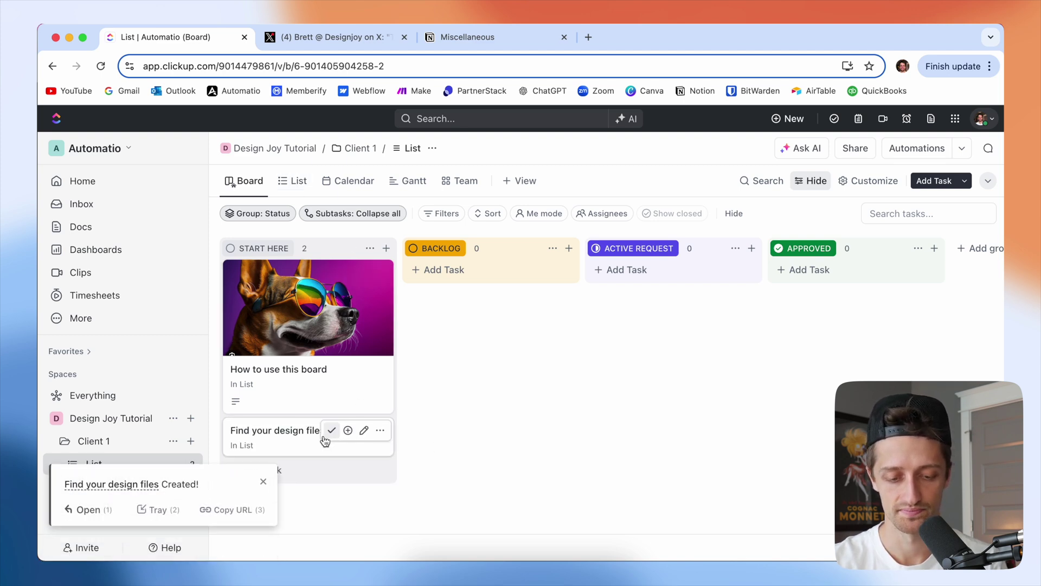
left_click(303, 436)
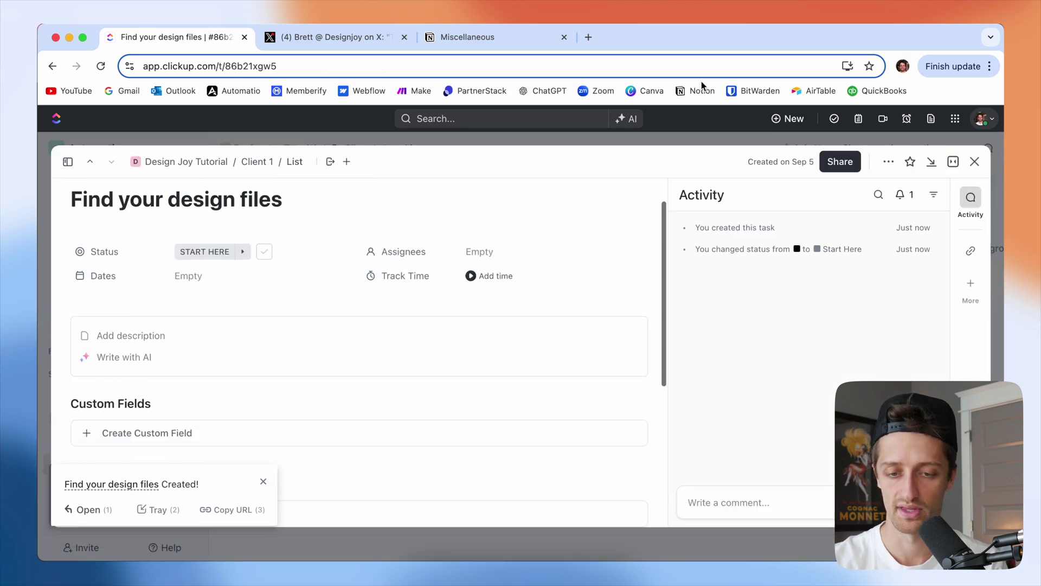
- Paste the DesignJoy design-files paragraph from Notion into its description and close it
left_click(459, 39)
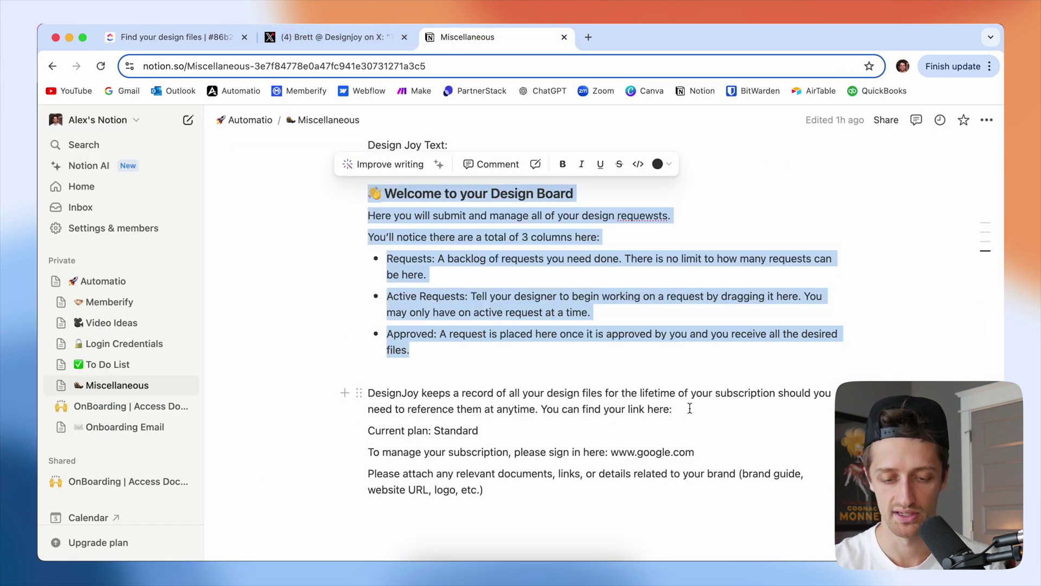
left_click_drag(693, 409, 367, 393)
key("super+c")
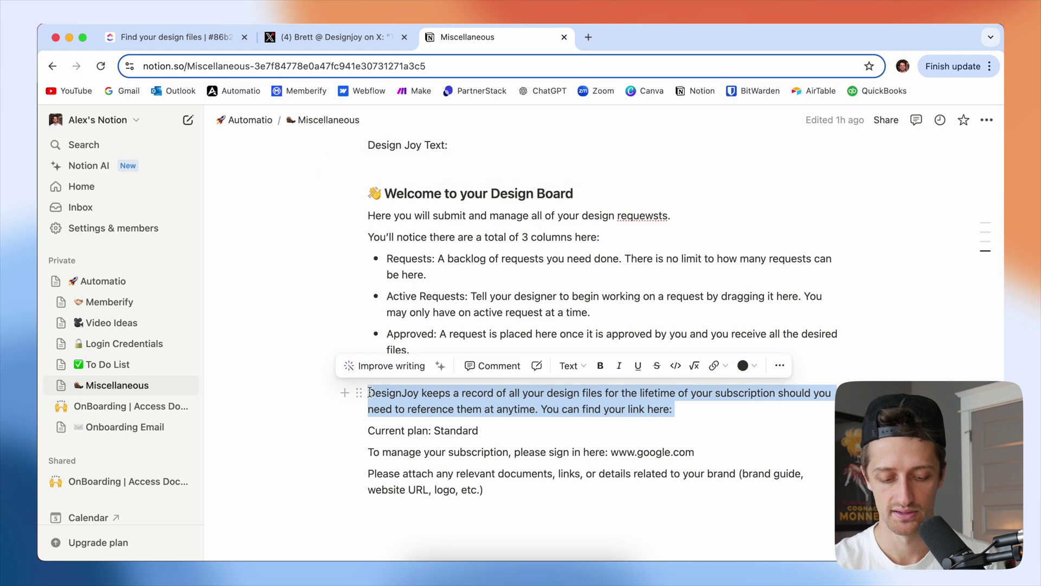
left_click(158, 38)
left_click(239, 339)
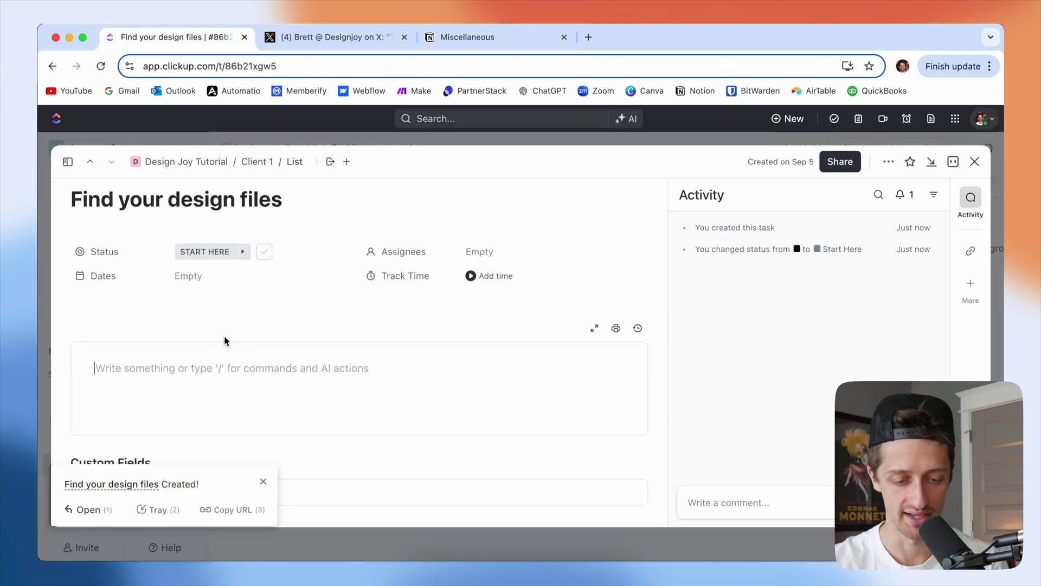
key("super+v")
scroll(456, 336, "down", 6)
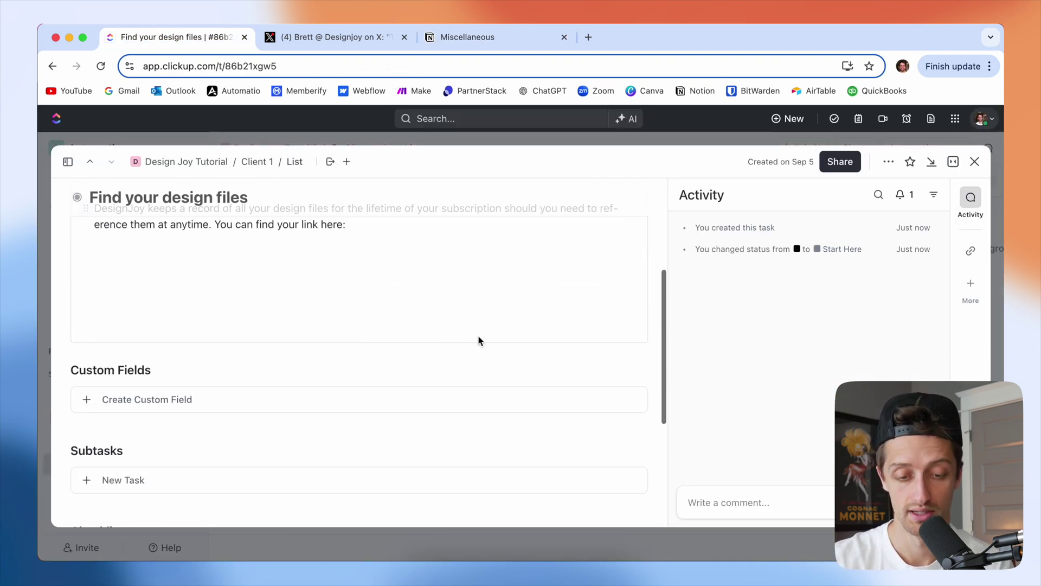
scroll(505, 347, "down", 2)
scroll(502, 325, "up", 10)
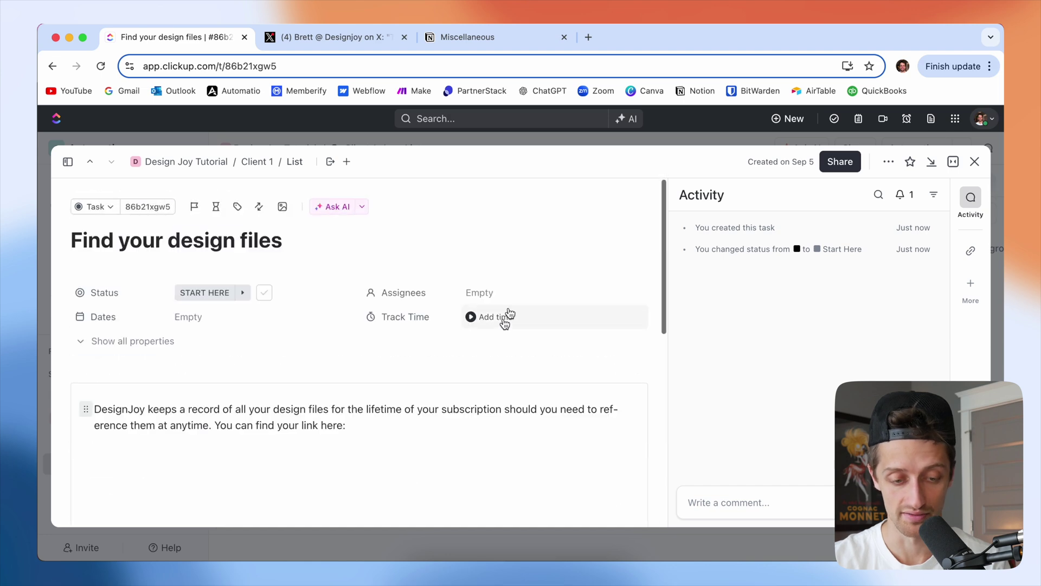
scroll(597, 311, "down", 5)
scroll(581, 262, "up", 6)
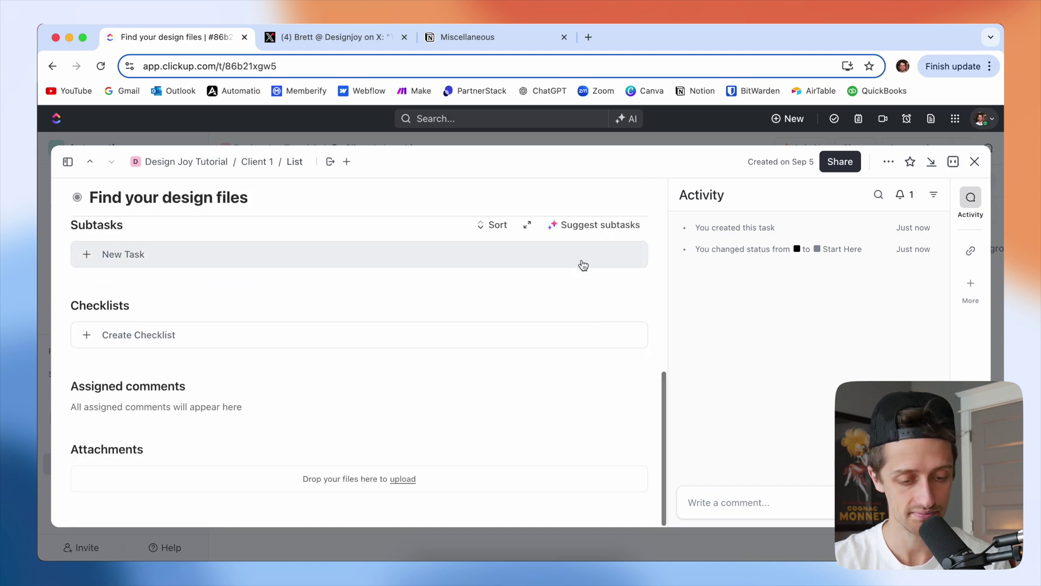
left_click(975, 162)
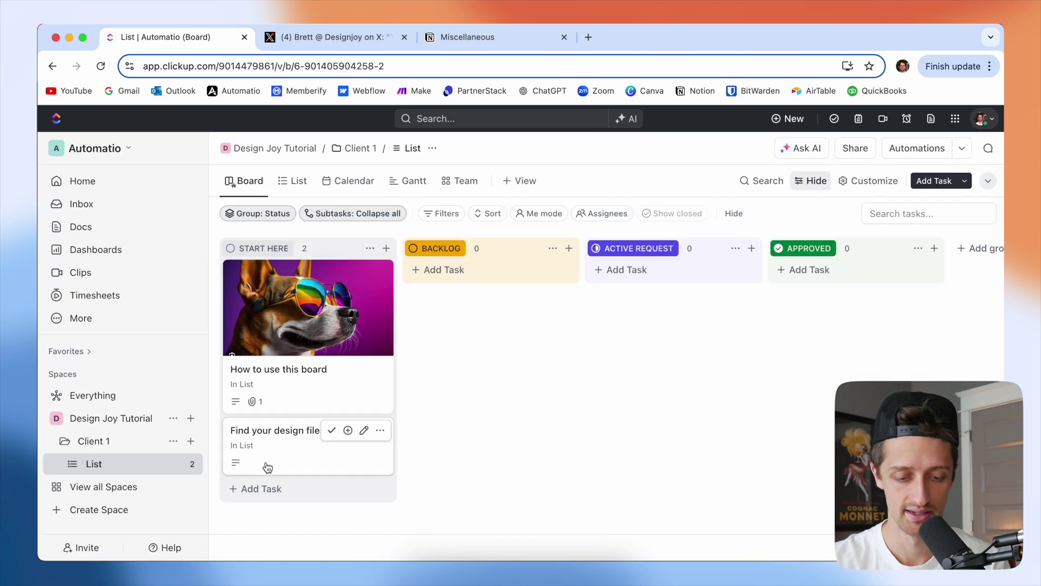
- Create a 'Branding' task under START HERE and open it
left_click(266, 491)
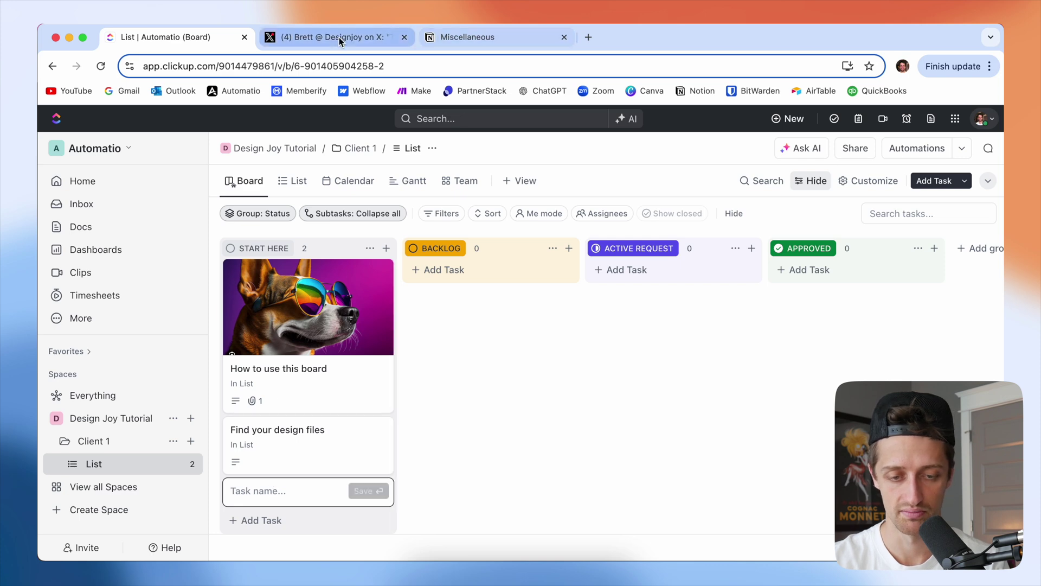
key("ctrl+Tab")
key("ctrl+shift+Tab")
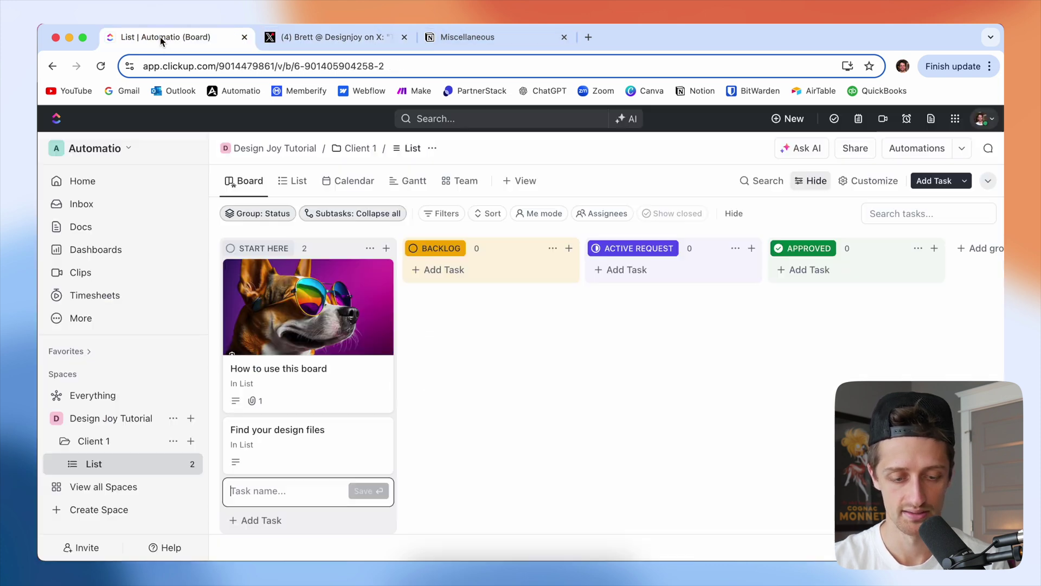
type("Branding")
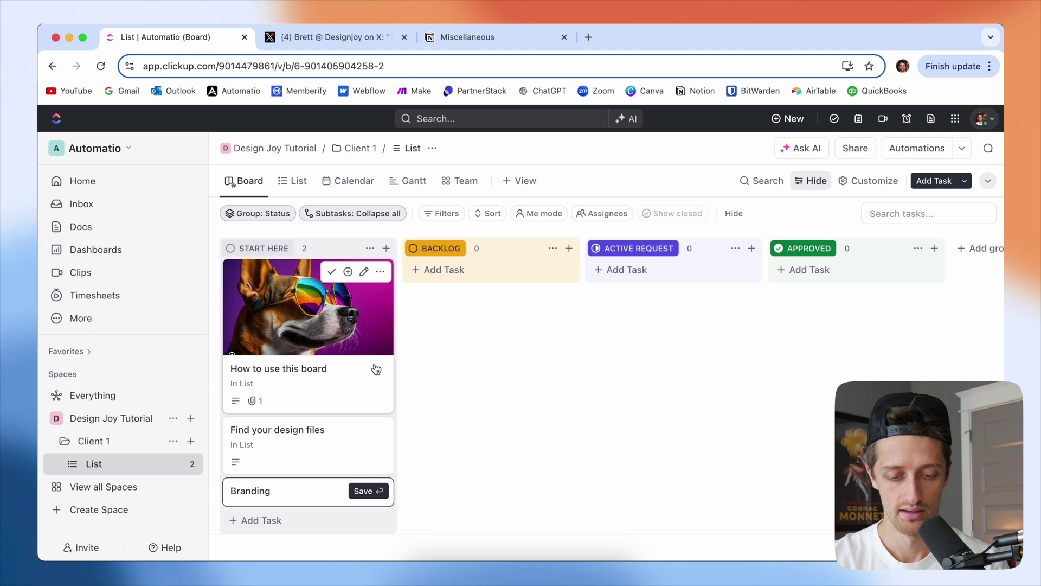
left_click(363, 490)
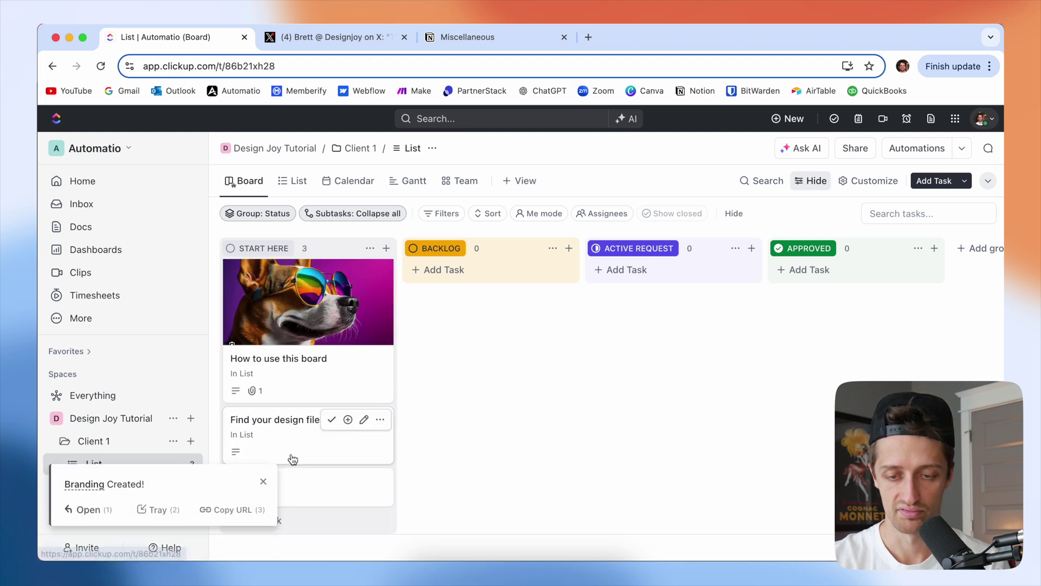
left_click(298, 461)
- Paste the Notion brand-documents paragraph into the Branding description and close the task
left_click(477, 36)
scroll(512, 354, "down", 1)
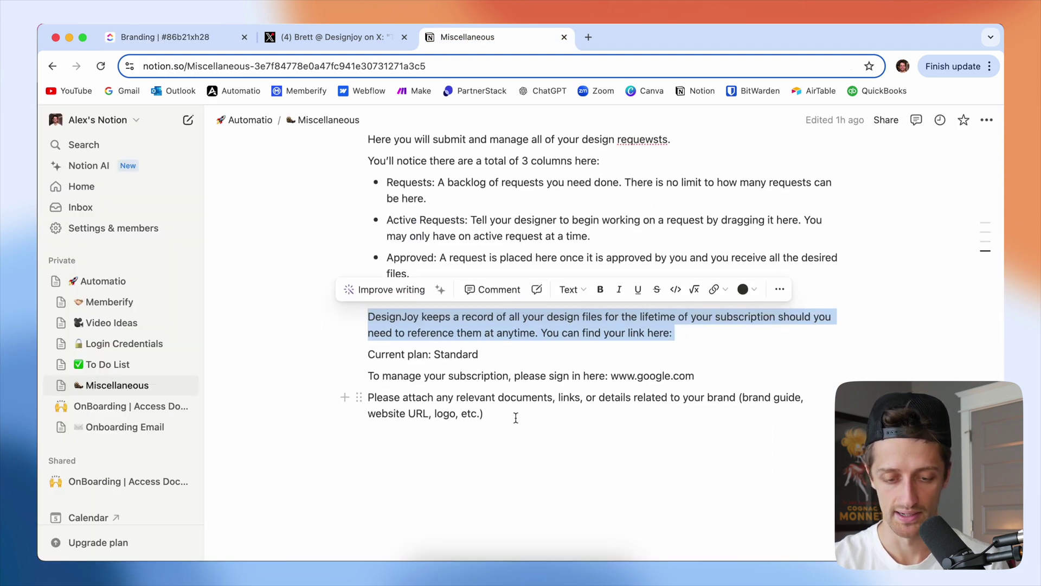
left_click_drag(516, 415, 389, 400)
key("super+c")
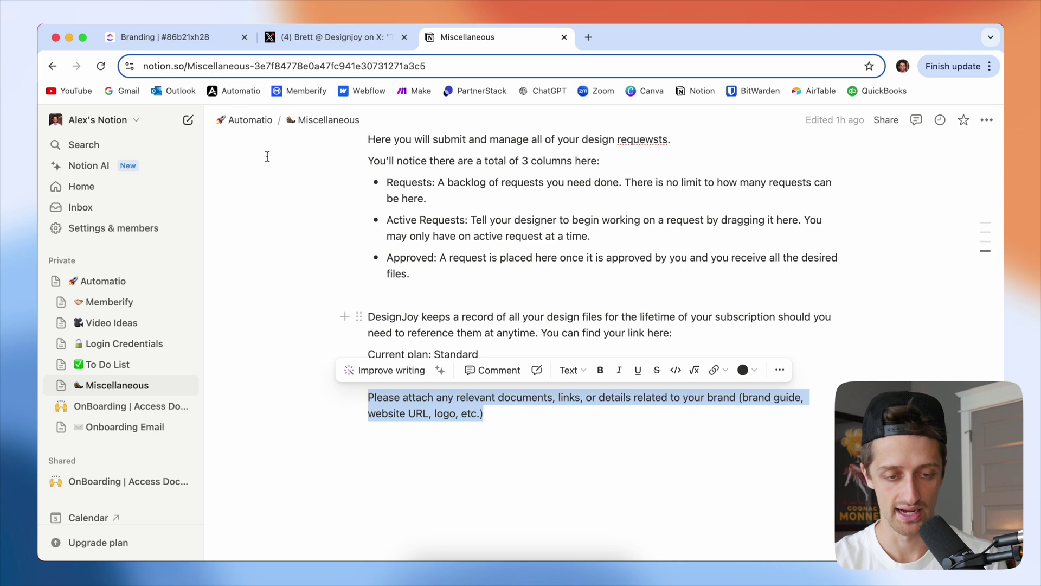
left_click(163, 37)
left_click(172, 384)
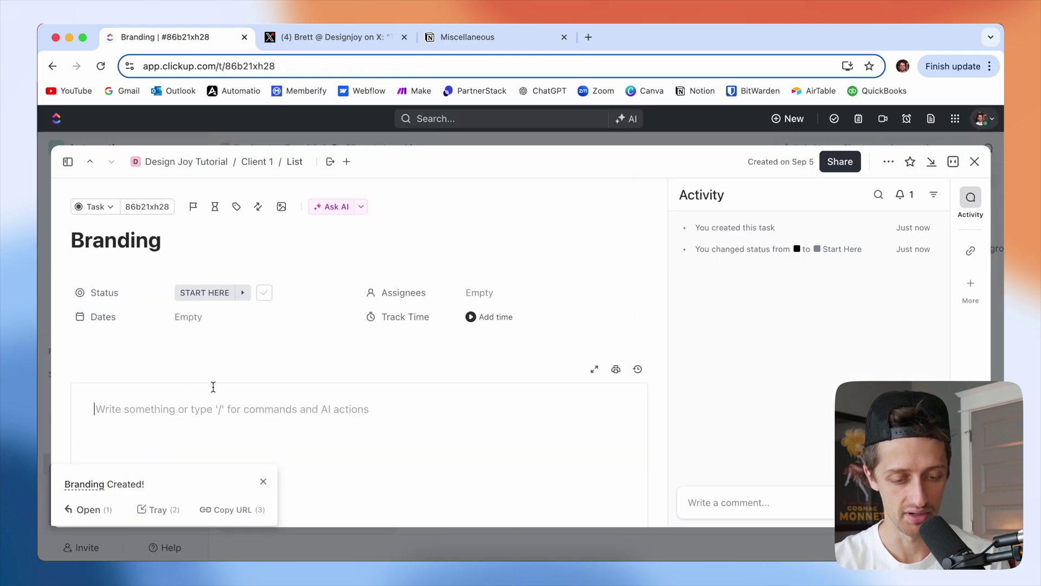
key("super+v")
scroll(291, 393, "down", 3)
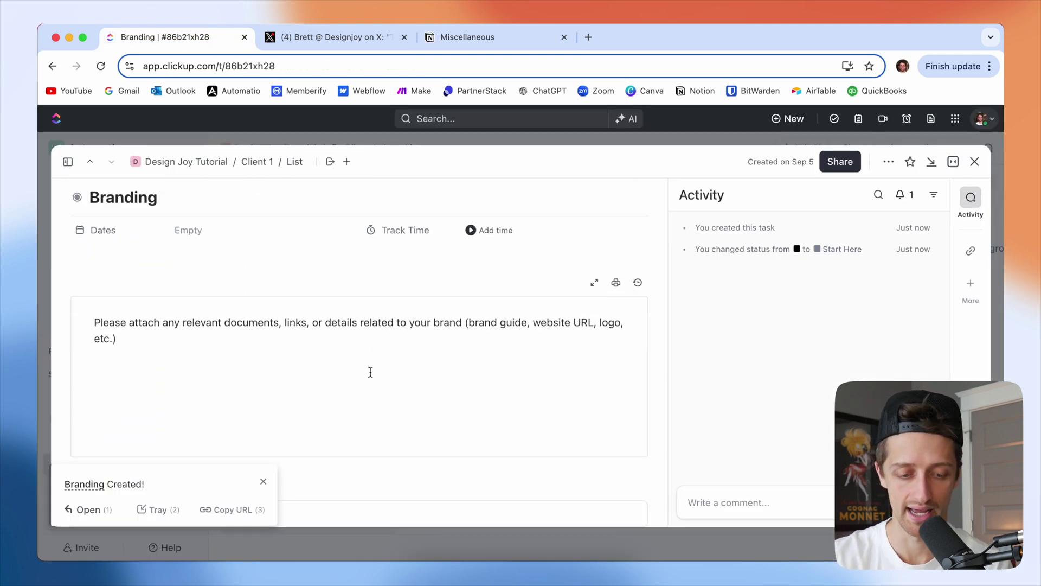
scroll(370, 372, "down", 2)
scroll(369, 371, "up", 5)
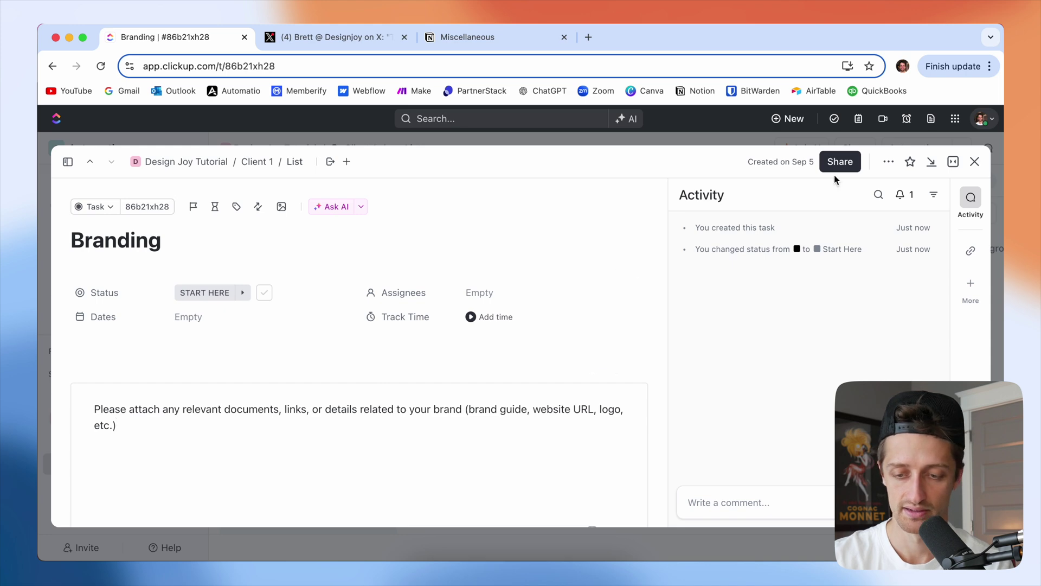
left_click(974, 161)
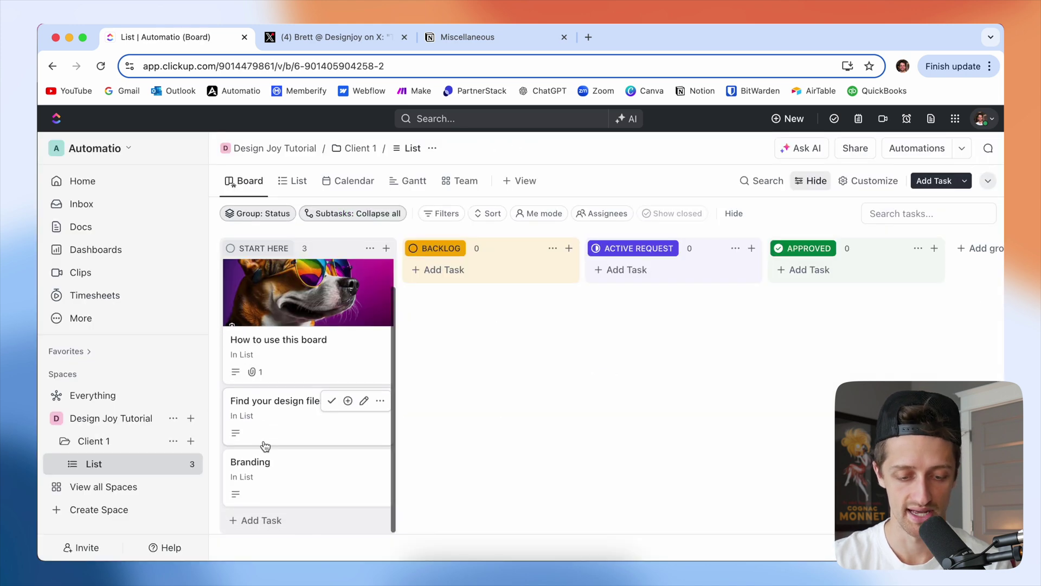
- Create a 'Manage your subscription' task under START HERE
left_click(273, 519)
type("Manage your subsc")
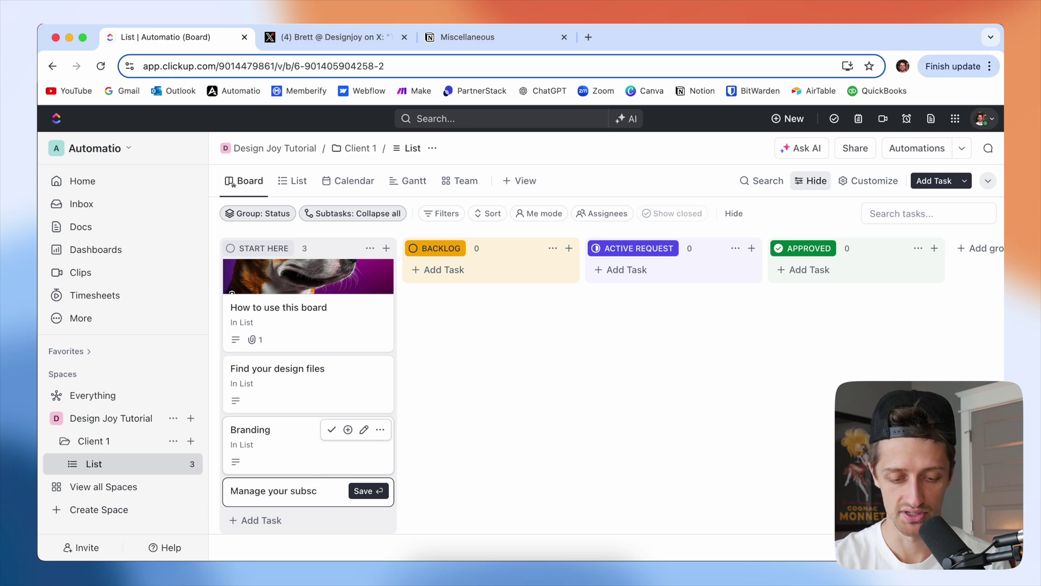
type("ription")
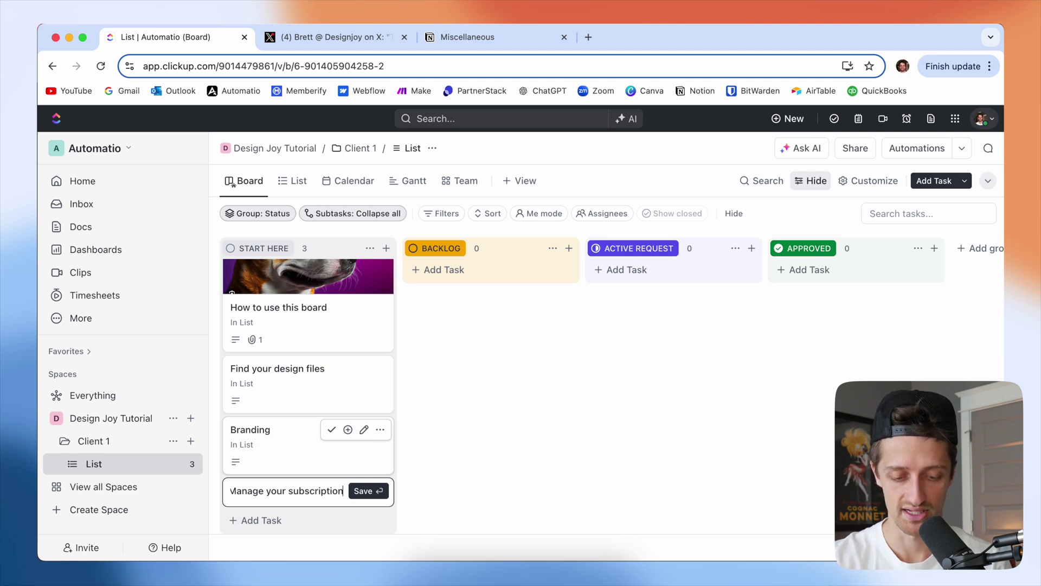
left_click(360, 493)
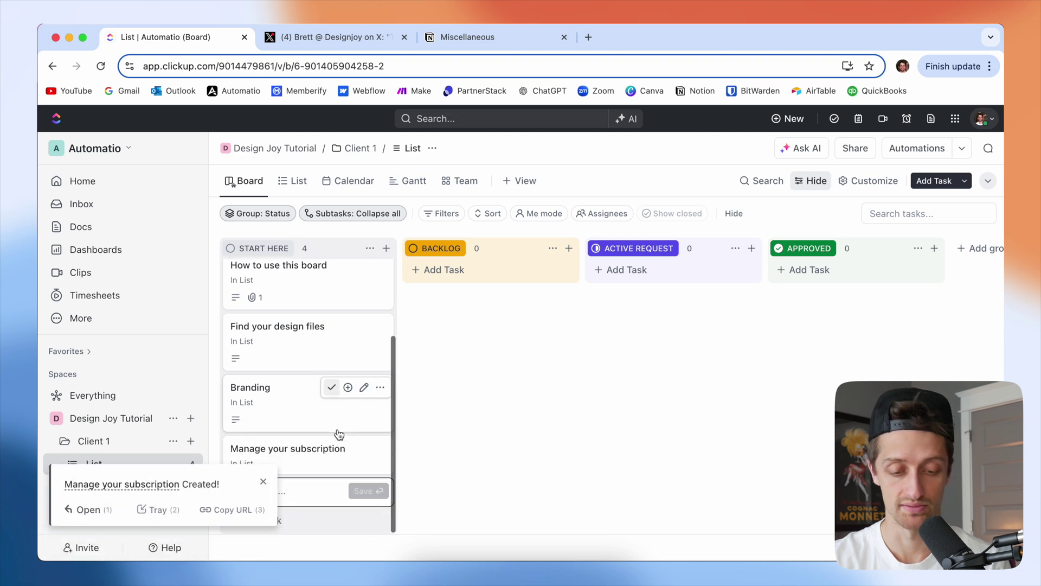
key("Escape")
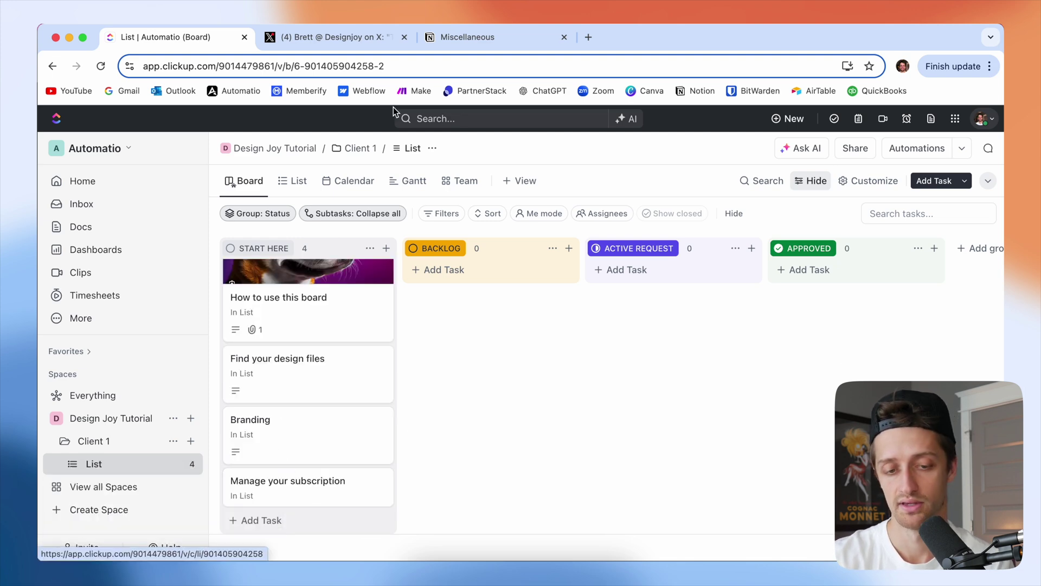
left_click(479, 37)
left_click(504, 322)
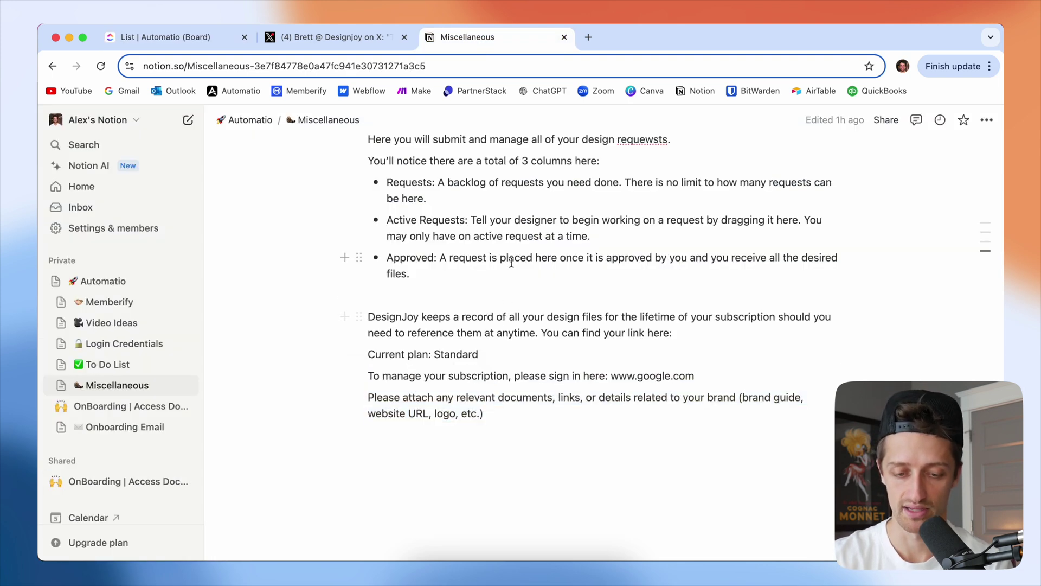
left_click_drag(695, 375, 378, 373)
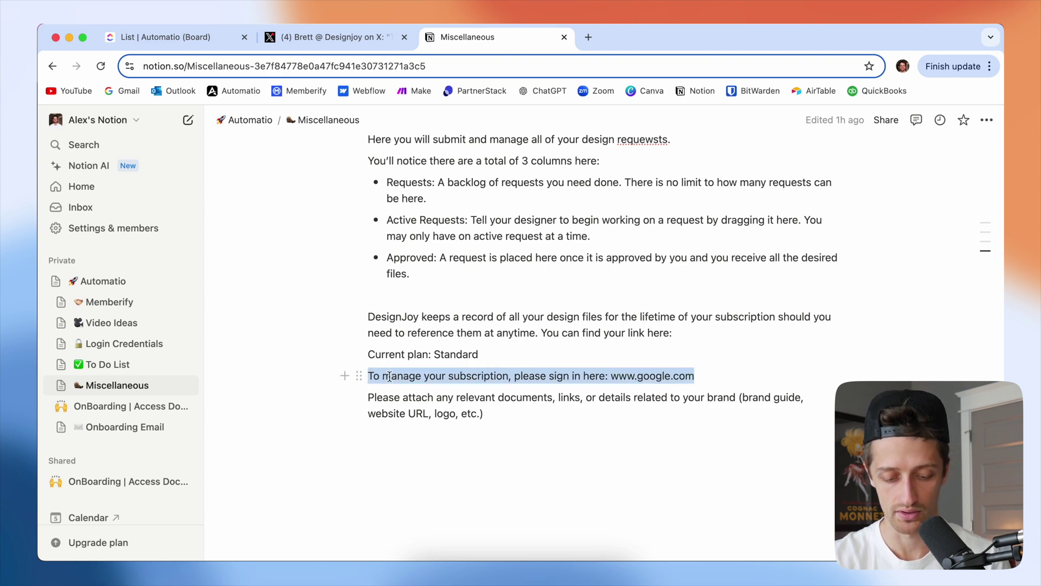
left_click_drag(389, 376, 374, 376)
left_click(157, 37)
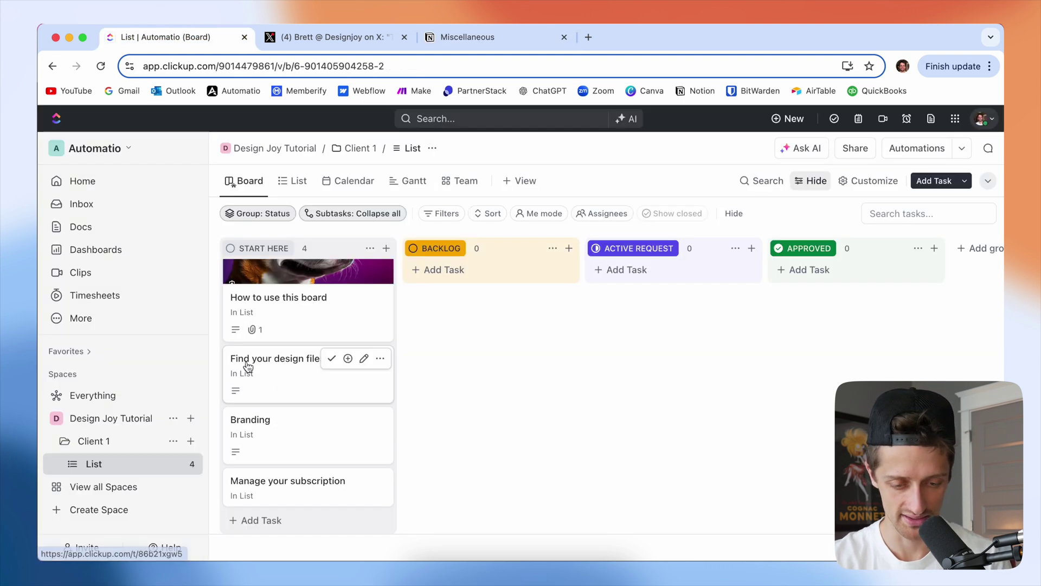
left_click(287, 481)
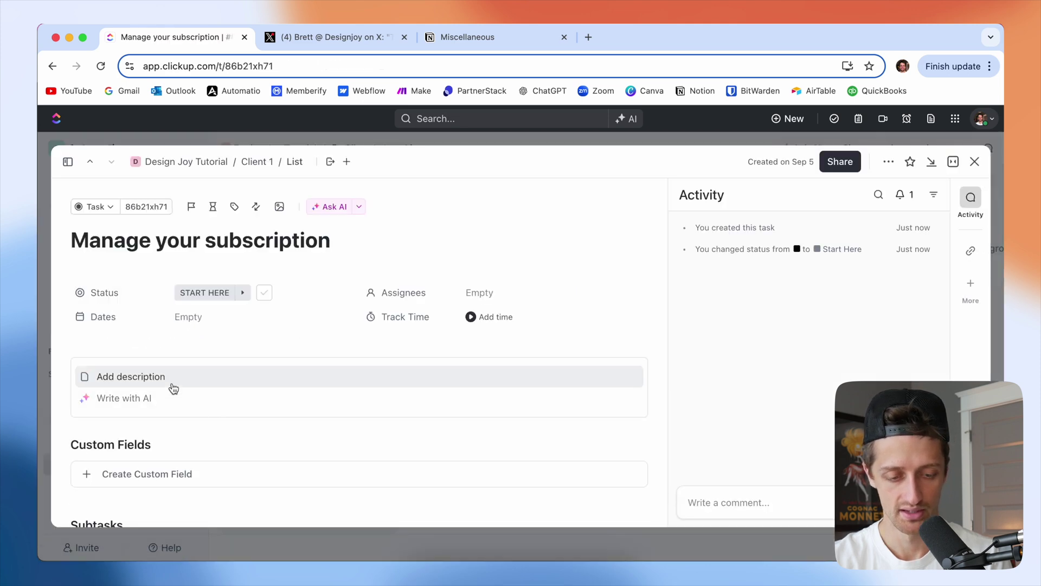
left_click(174, 389)
type("To manage your subscription, please sign in here: www.google.com")
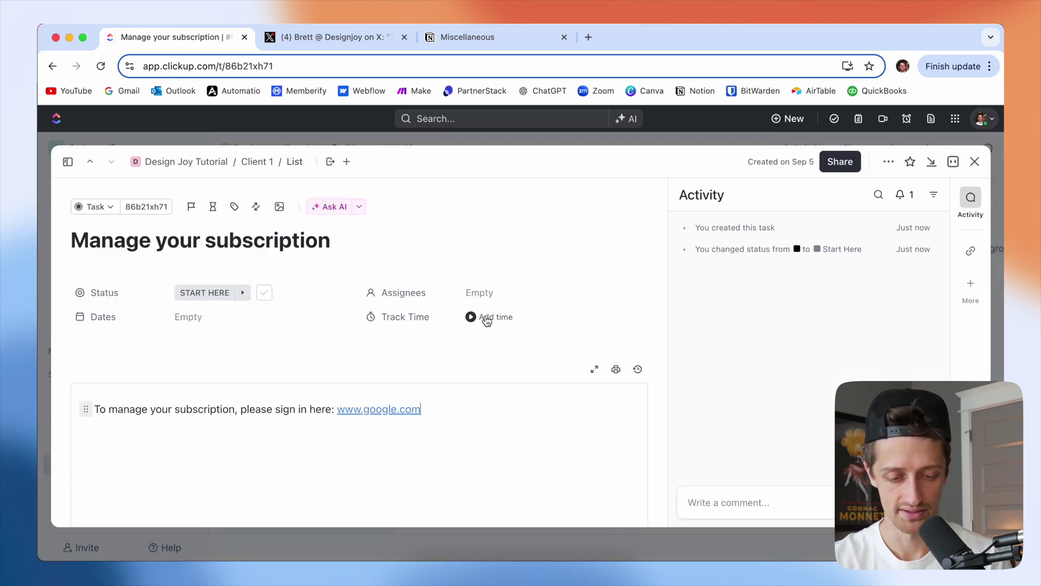
left_click(975, 163)
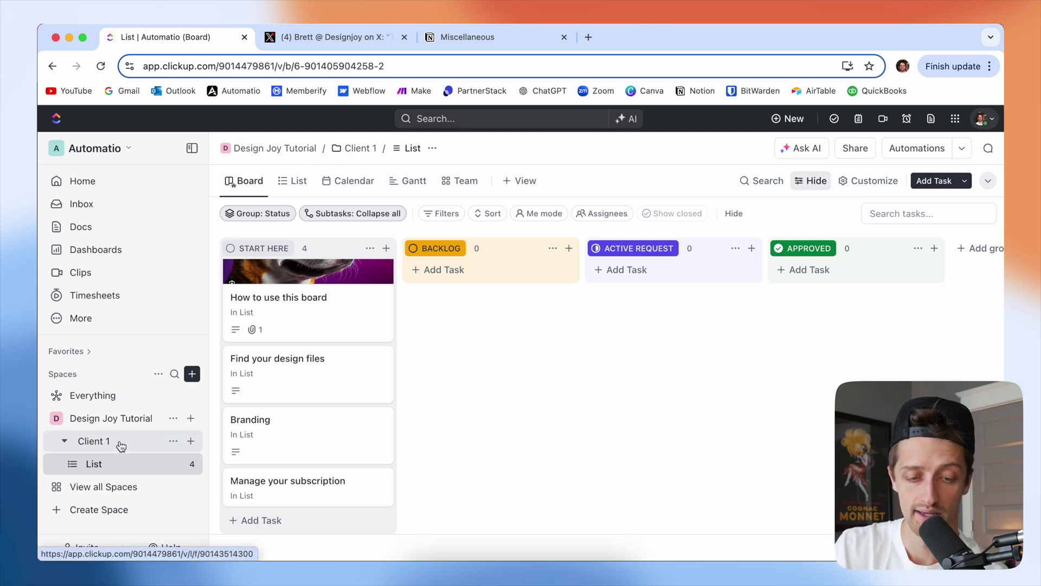
- Scroll through the START HERE column to review its four cards
scroll(340, 343, "up", 3)
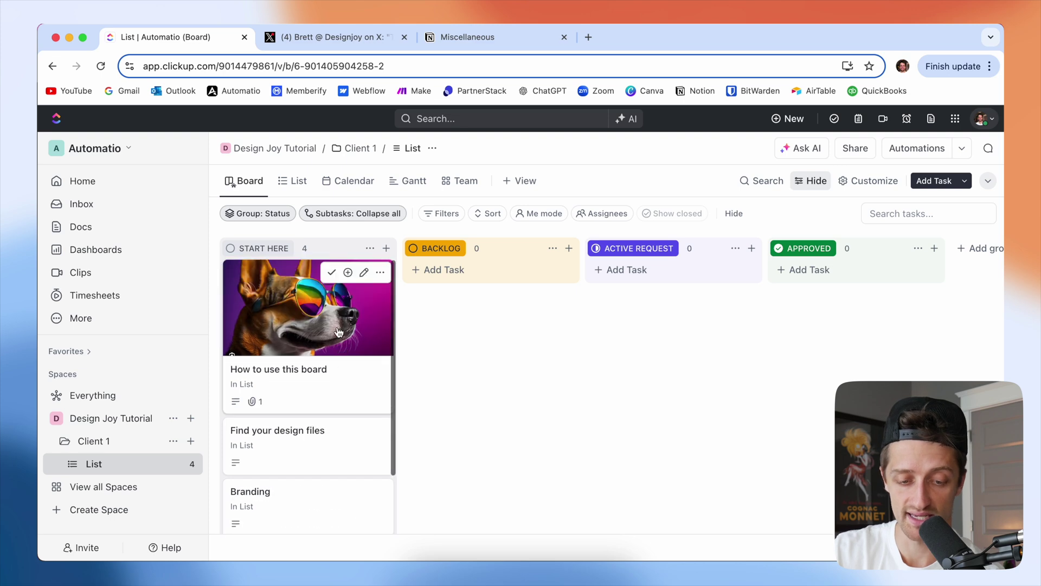
scroll(272, 363, "down", 2)
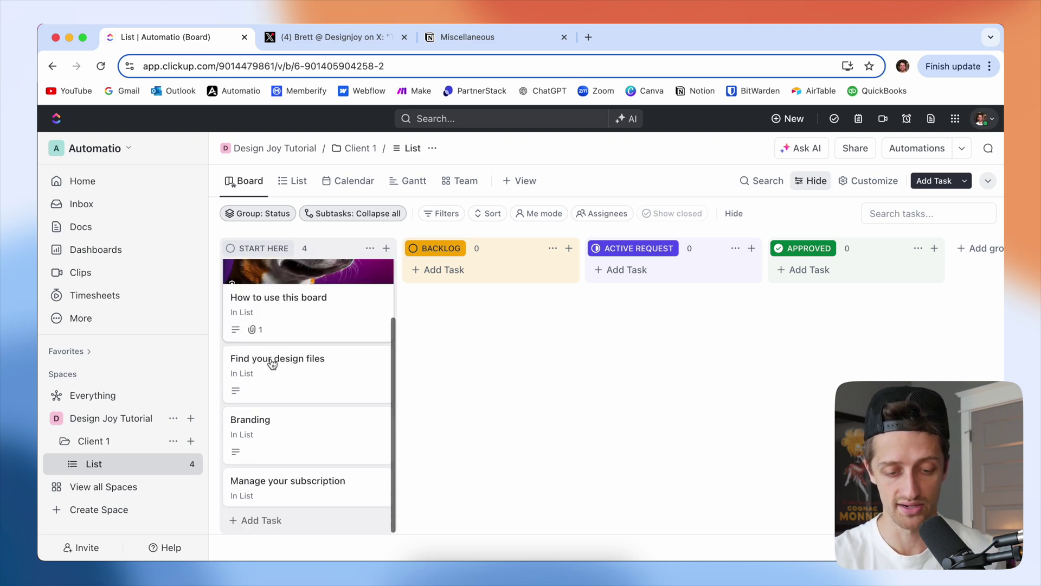
scroll(305, 322, "up", 2)
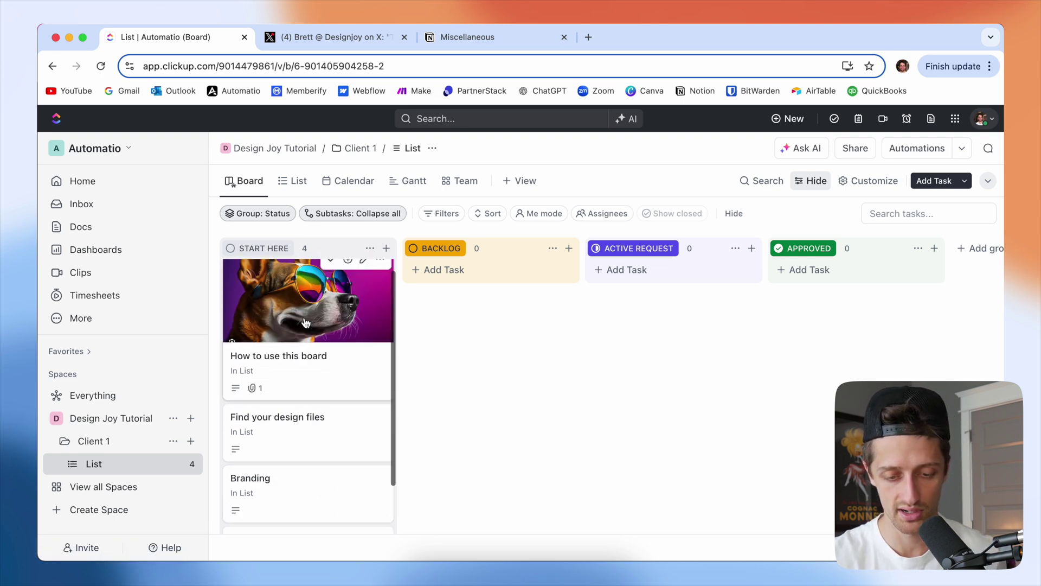
scroll(306, 323, "up", 1)
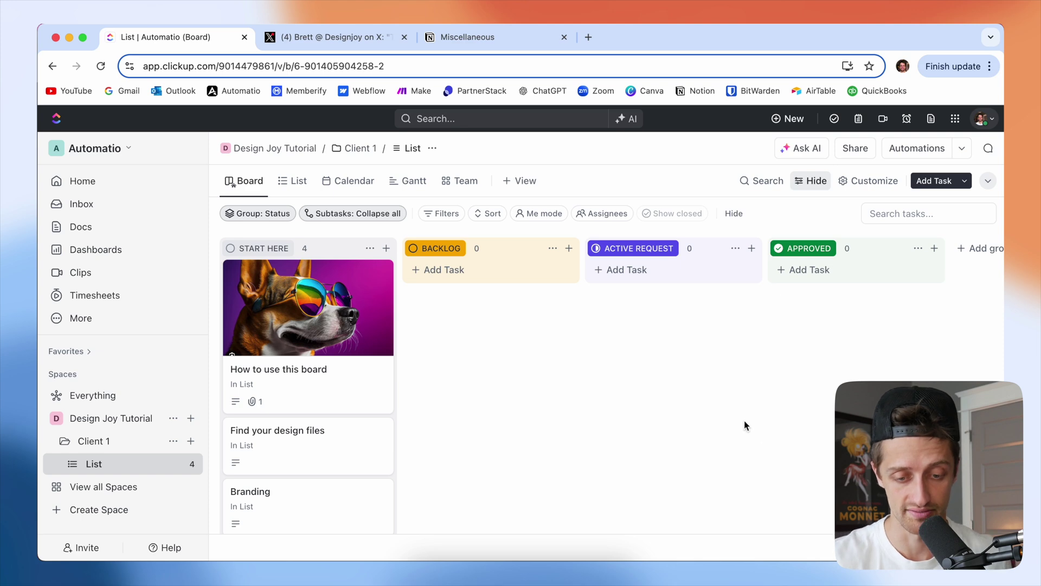
scroll(323, 423, "down", 3)
scroll(322, 396, "up", 3)
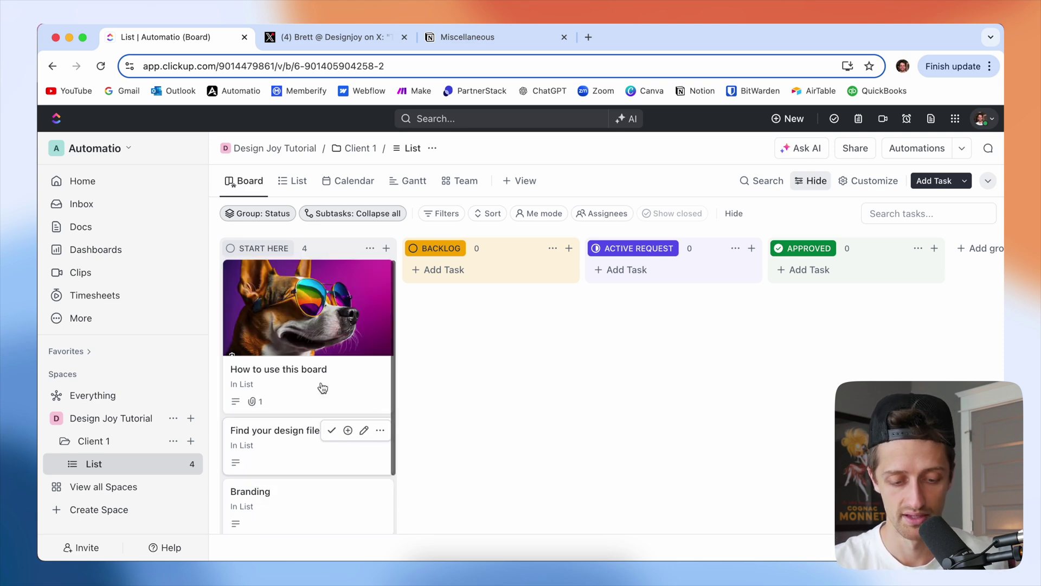
scroll(303, 461, "down", 3)
scroll(293, 313, "up", 3)
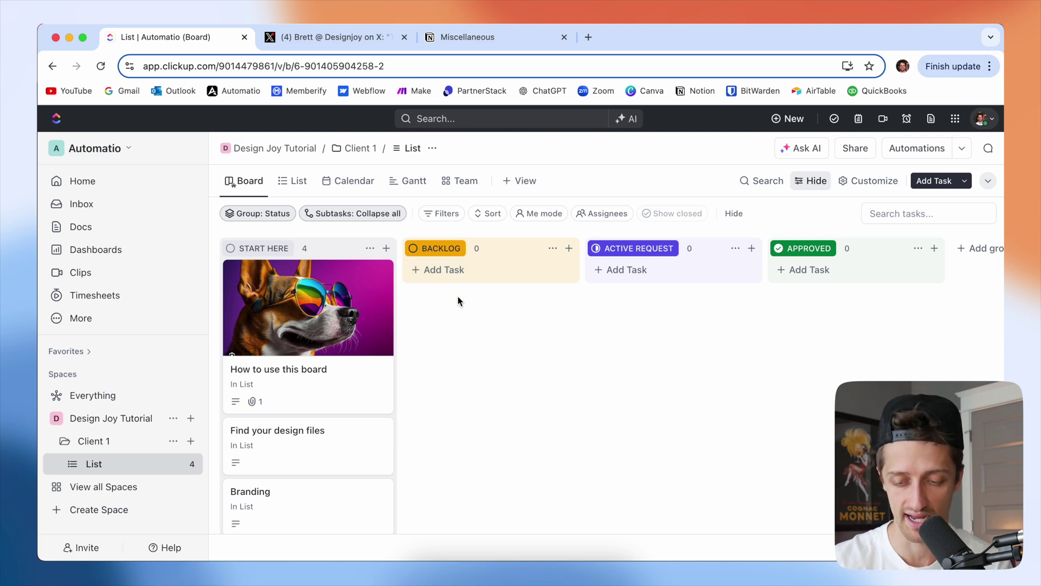
scroll(317, 410, "down", 1)
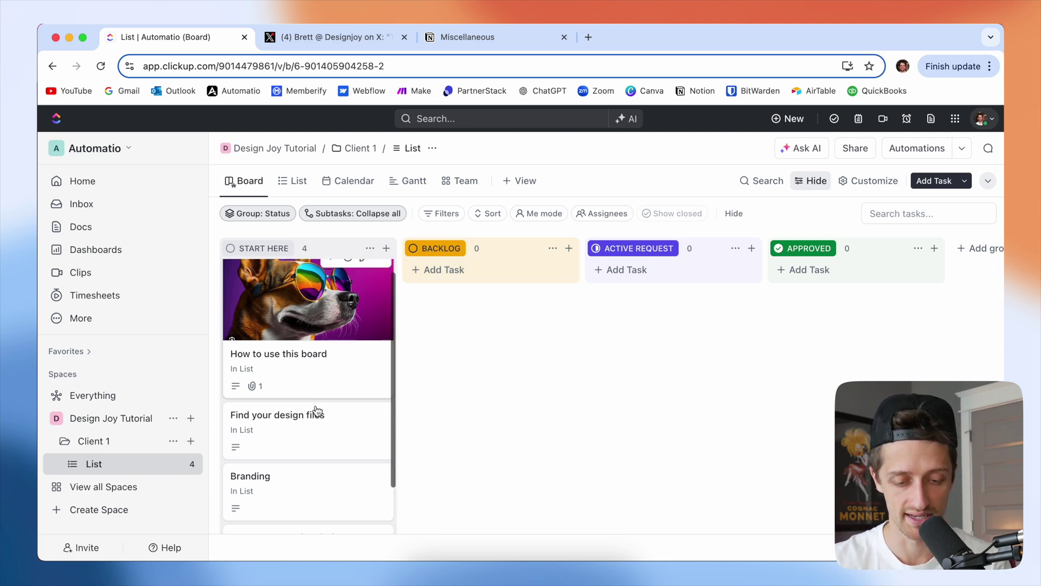
scroll(317, 411, "down", 3)
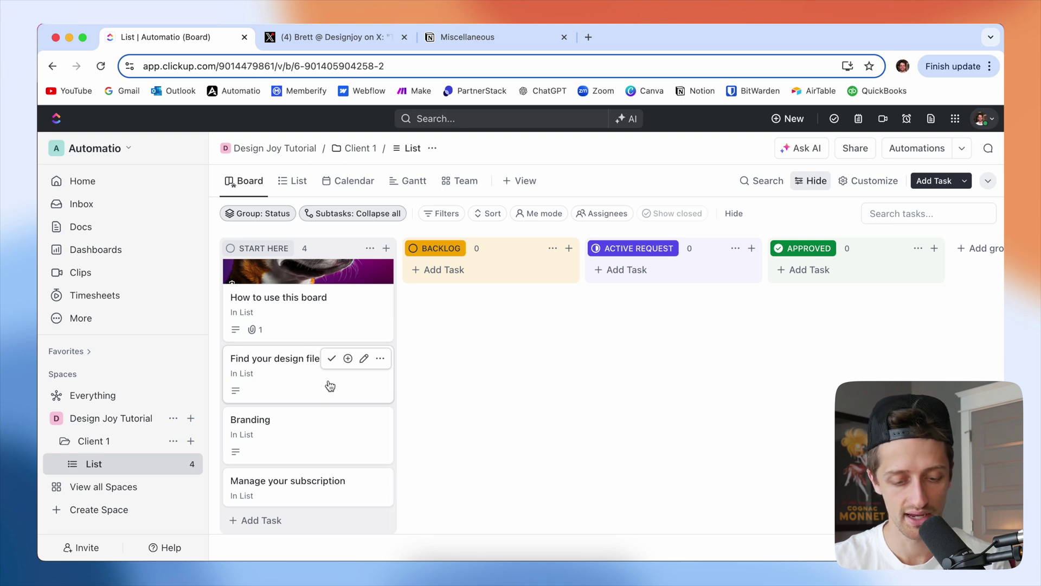
scroll(330, 386, "up", 4)
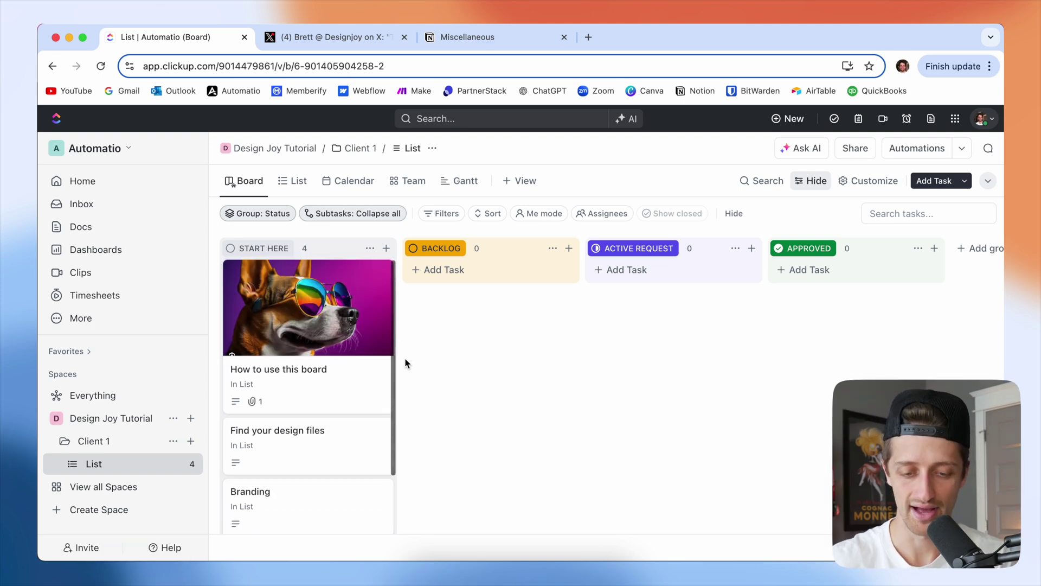
- Add Backlog tasks: Build out new landing page, Design new business logo, Create a blog post, Redesign newsletter template
left_click(468, 271)
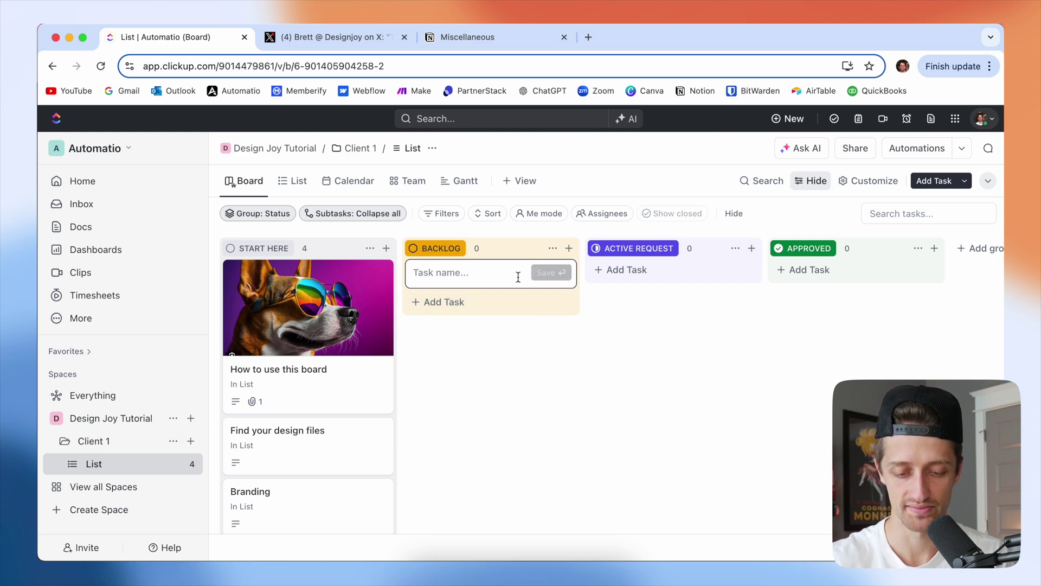
type("C")
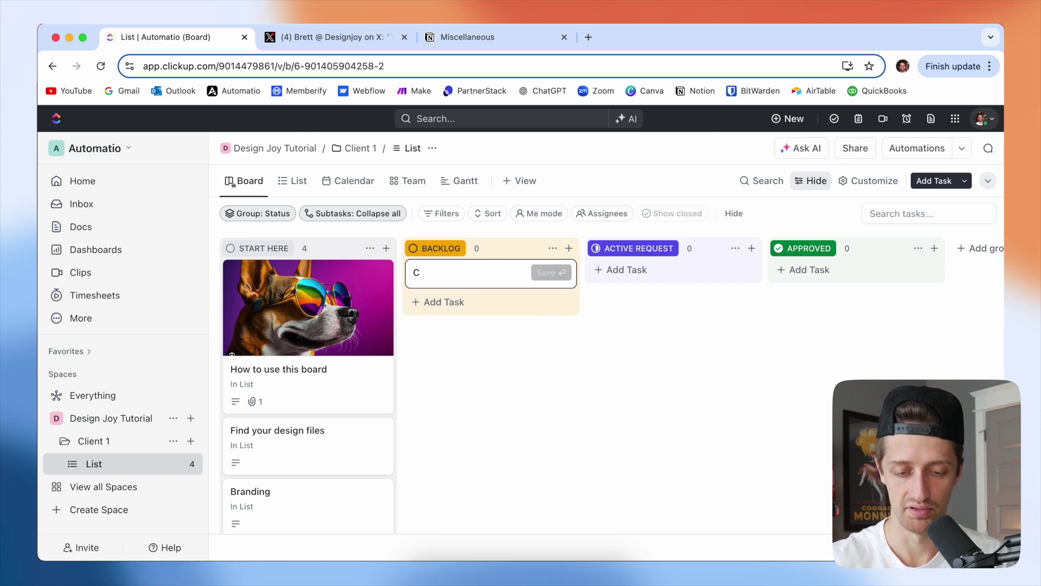
key("BackSpace")
type("Bu")
type("ild out new landing page")
key("Return")
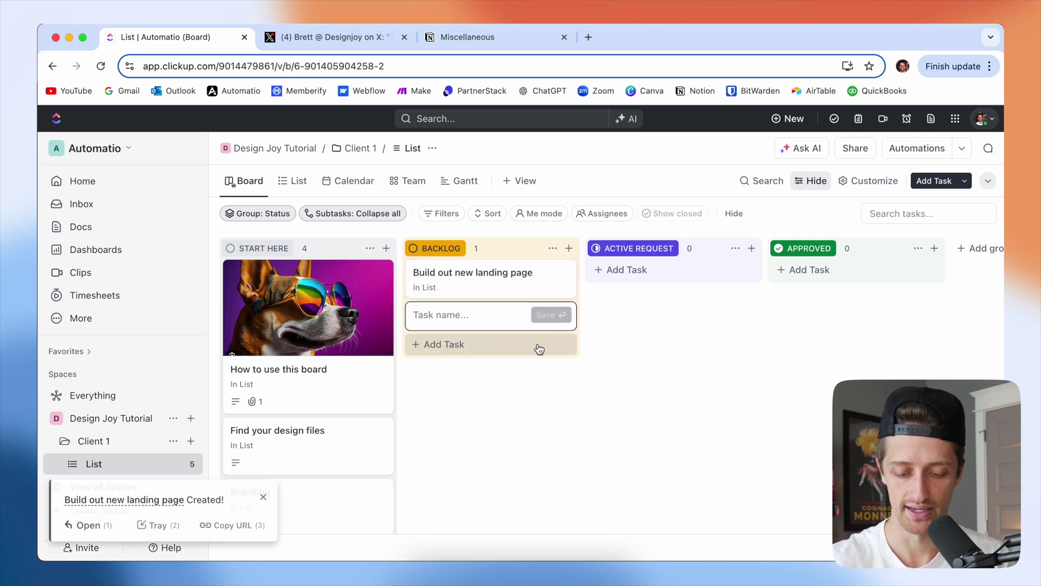
type("Bu")
key("BackSpace")
key("BackSpace")
type("D")
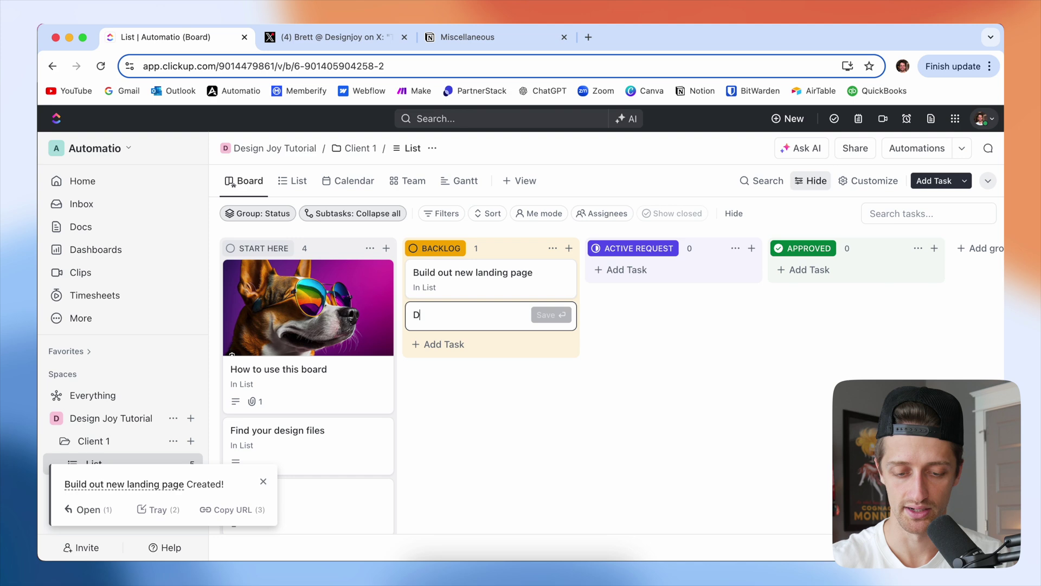
type("esign new business lo")
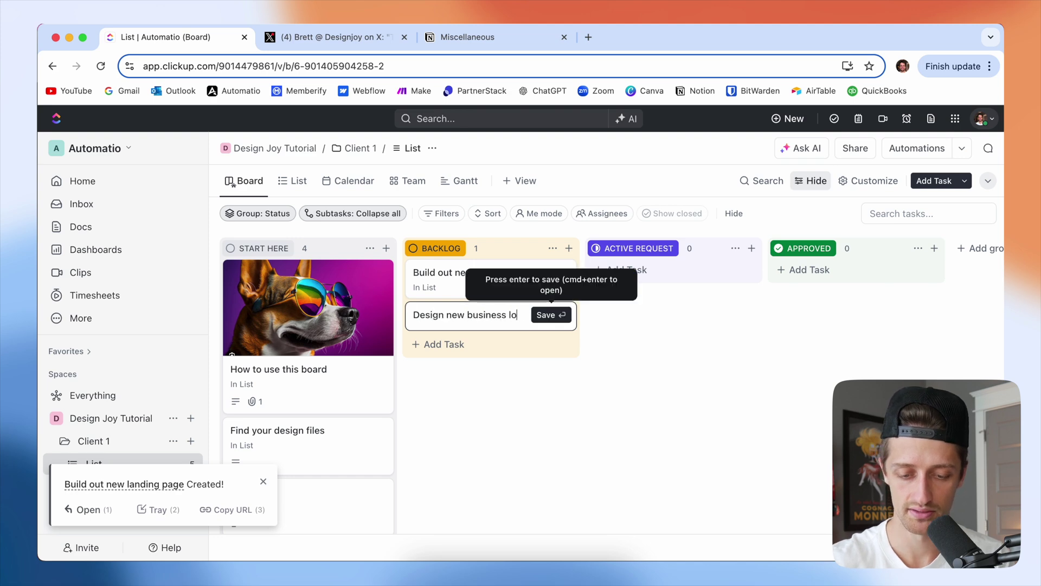
type("go")
key("Return")
type("Create a blog post")
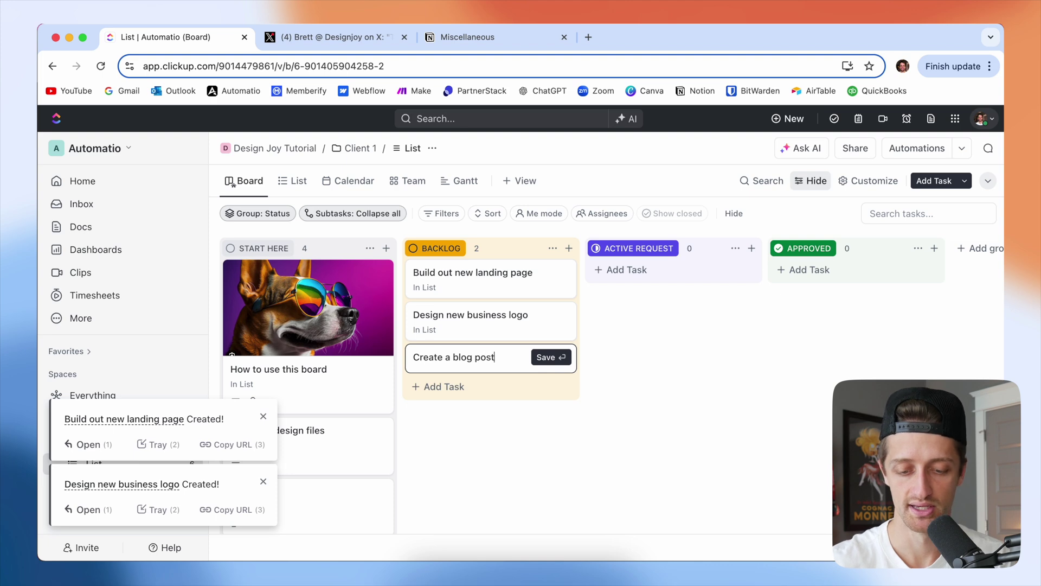
key("Return")
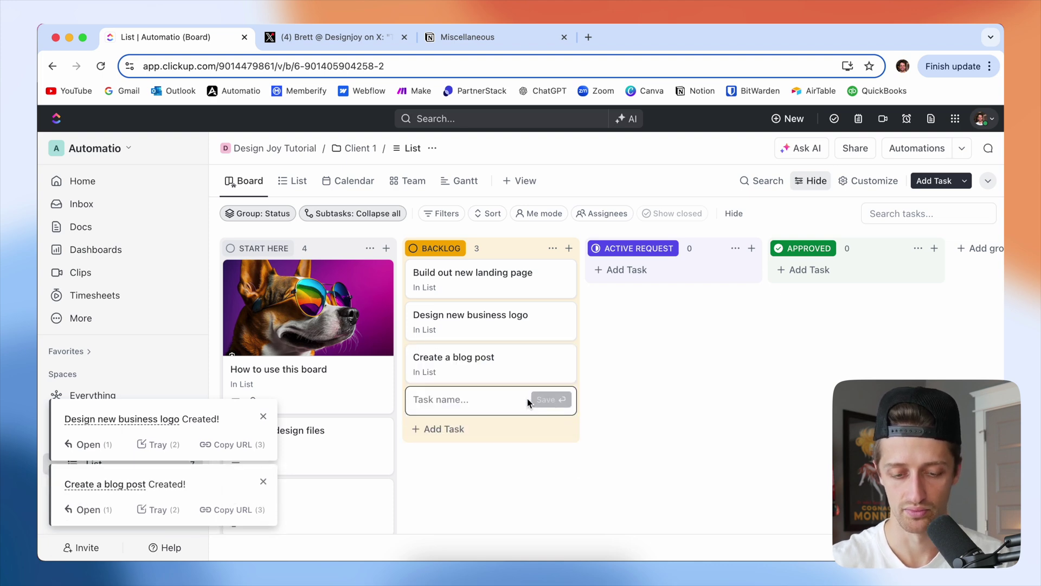
type("Redesign")
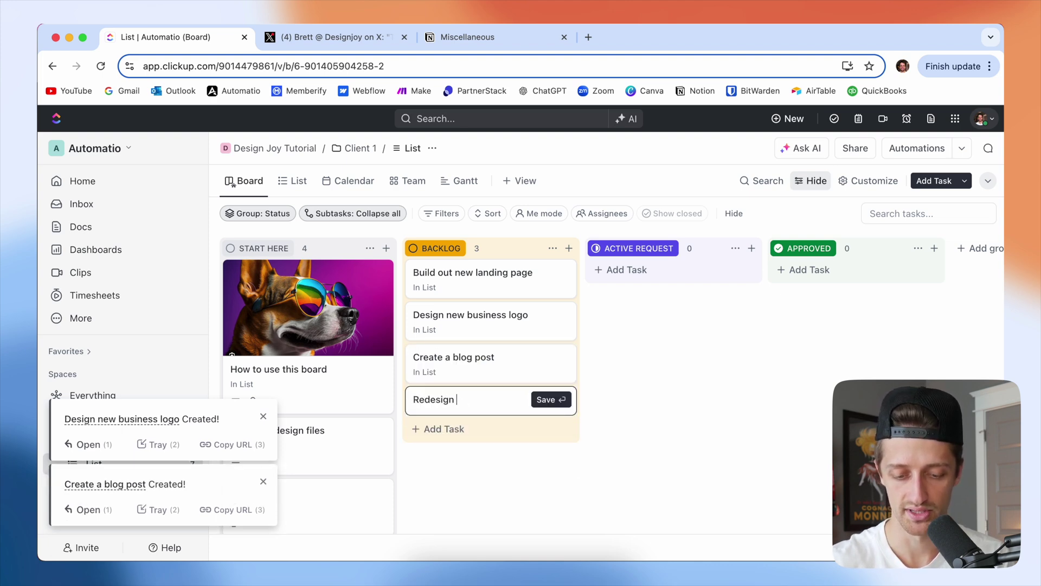
type(" newsletter templat")
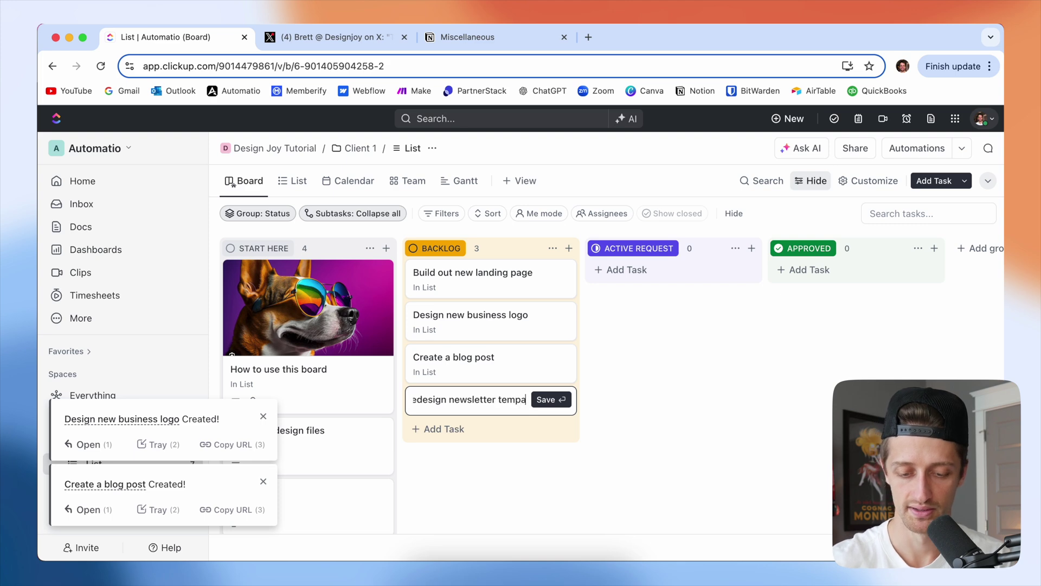
type("e")
key("Return")
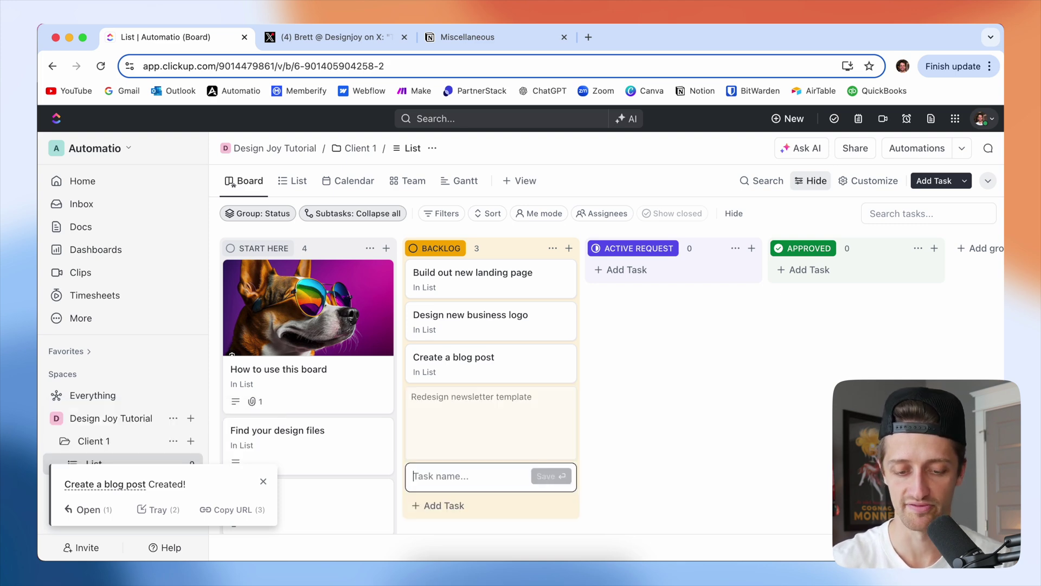
- Generate a Write with AI description on why the website needs a new landing page and insert it
left_click(482, 275)
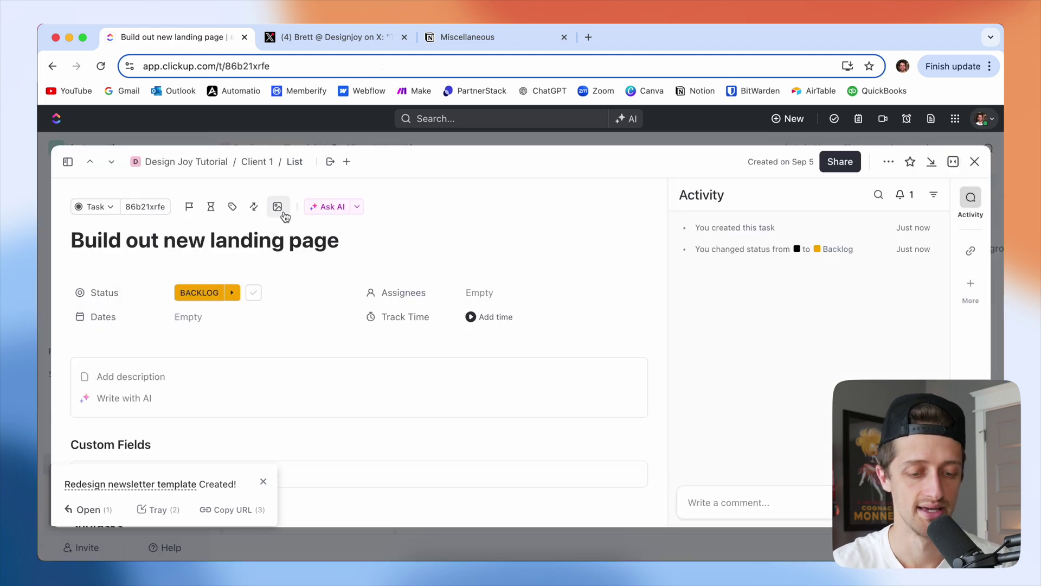
scroll(274, 325, "down", 2)
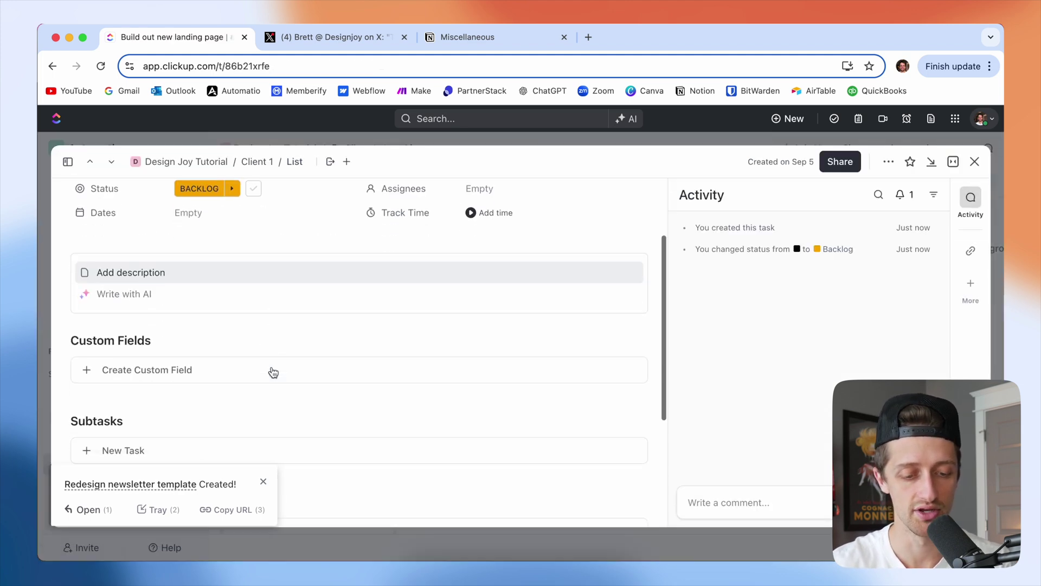
left_click(154, 295)
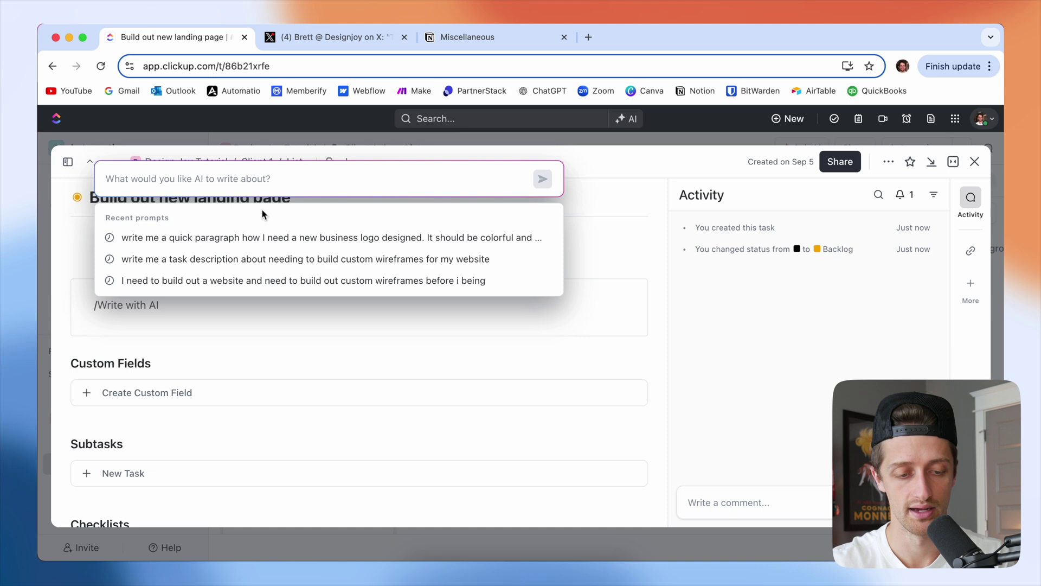
type("I need")
key("BackSpace")
key("BackSpace")
key("BackSpace")
type("write")
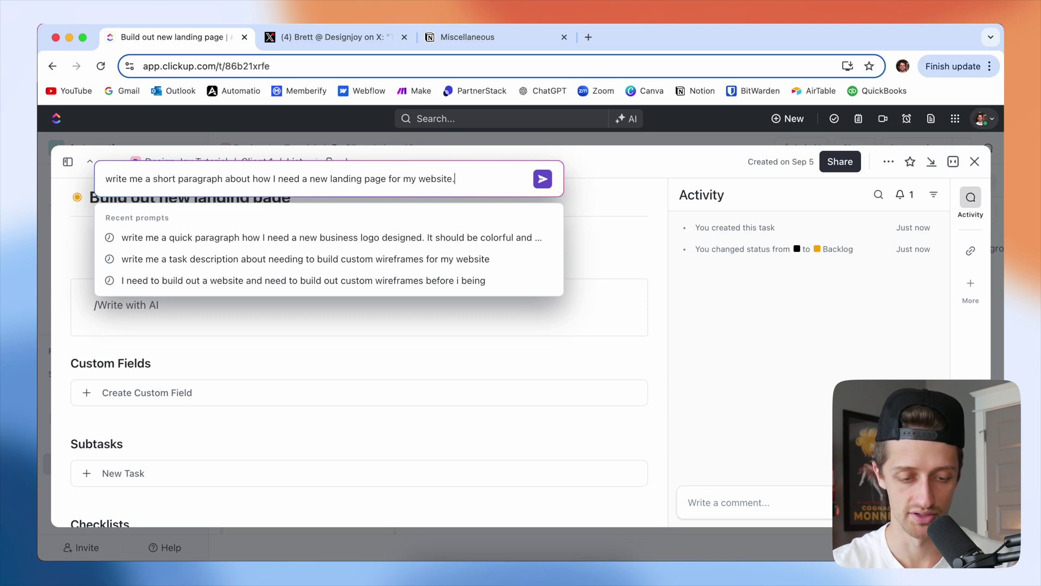
key("Return")
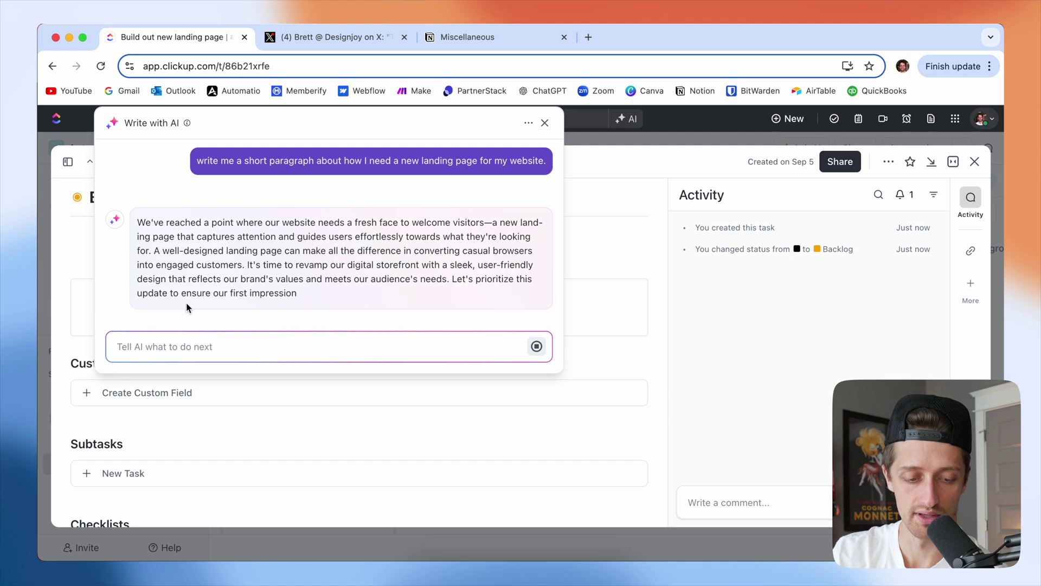
left_click(157, 311)
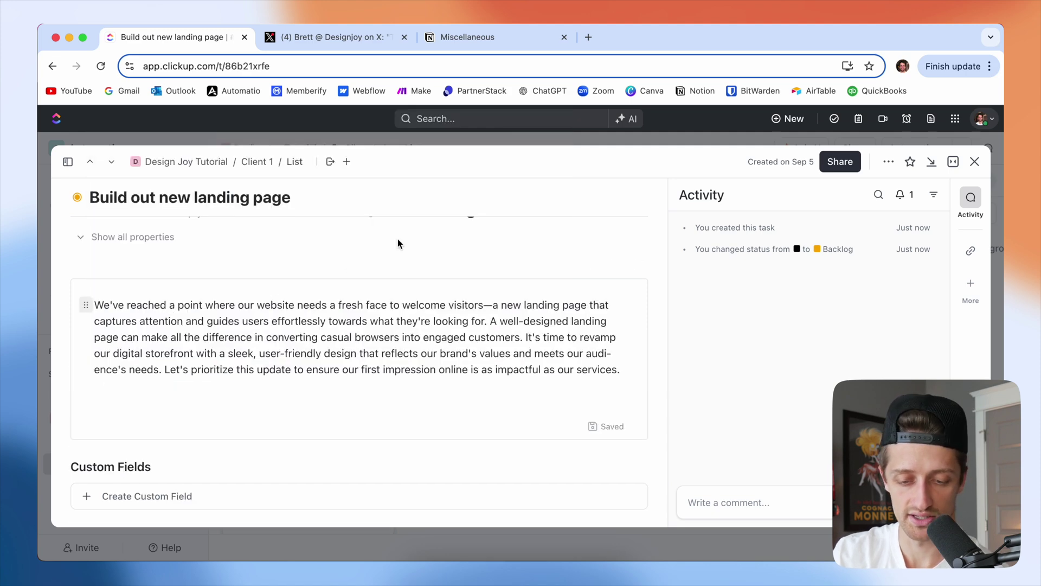
- Review the inserted landing-page description and close the task
scroll(661, 330, "up", 3)
scroll(483, 372, "down", 8)
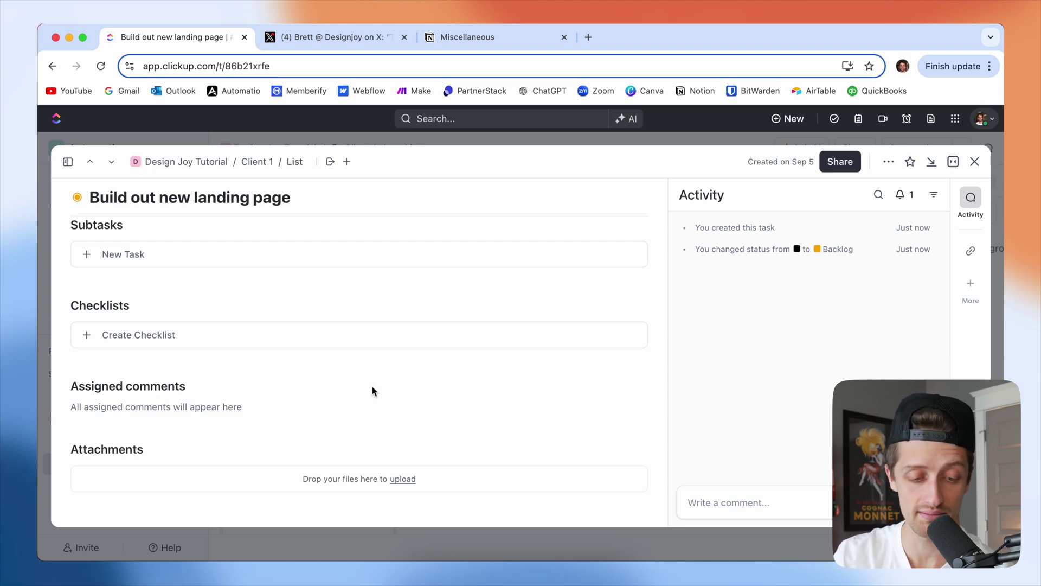
scroll(372, 390, "up", 10)
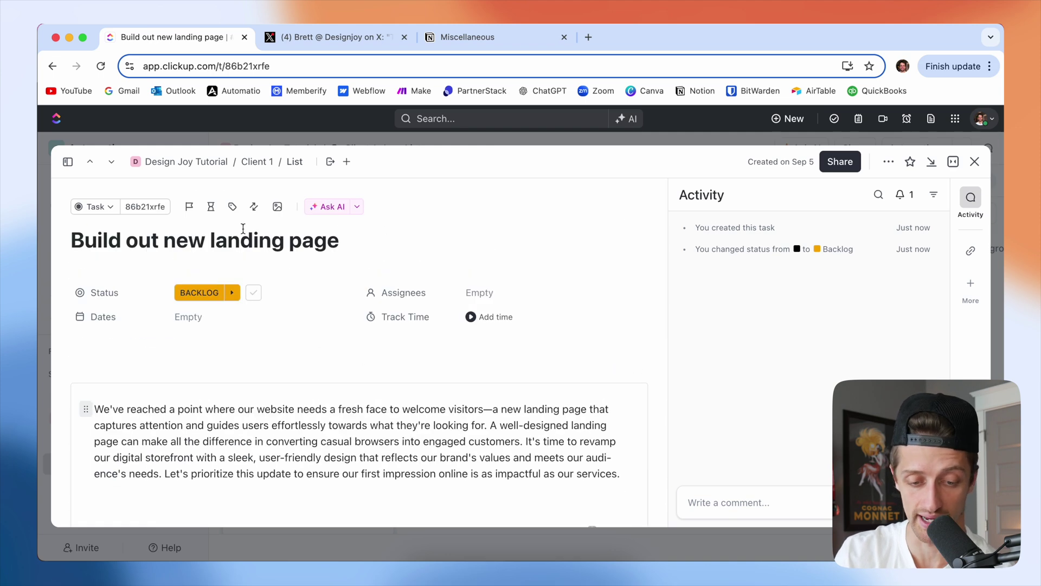
scroll(351, 336, "down", 1)
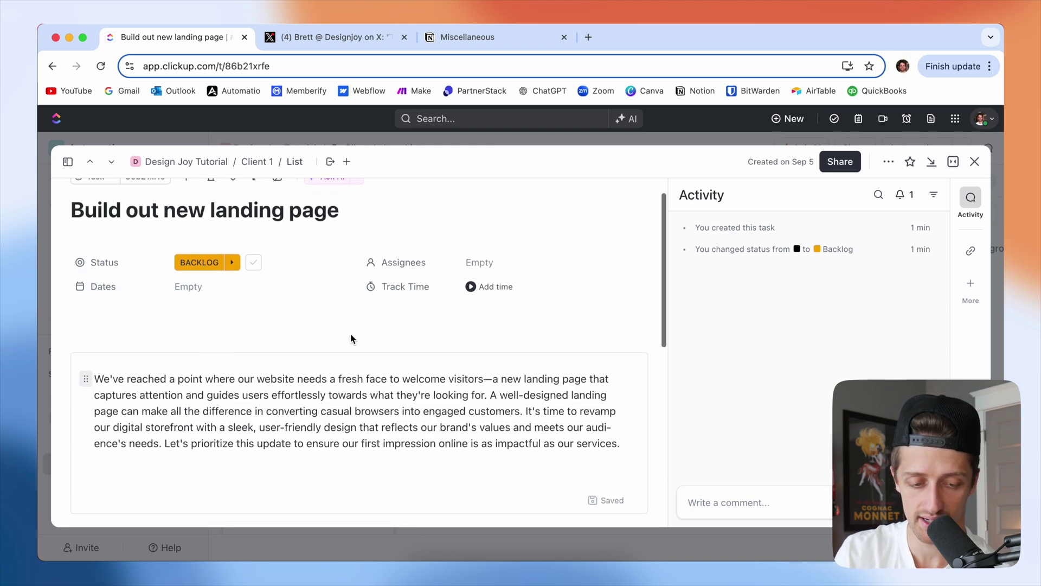
scroll(351, 338, "down", 5)
scroll(350, 337, "up", 5)
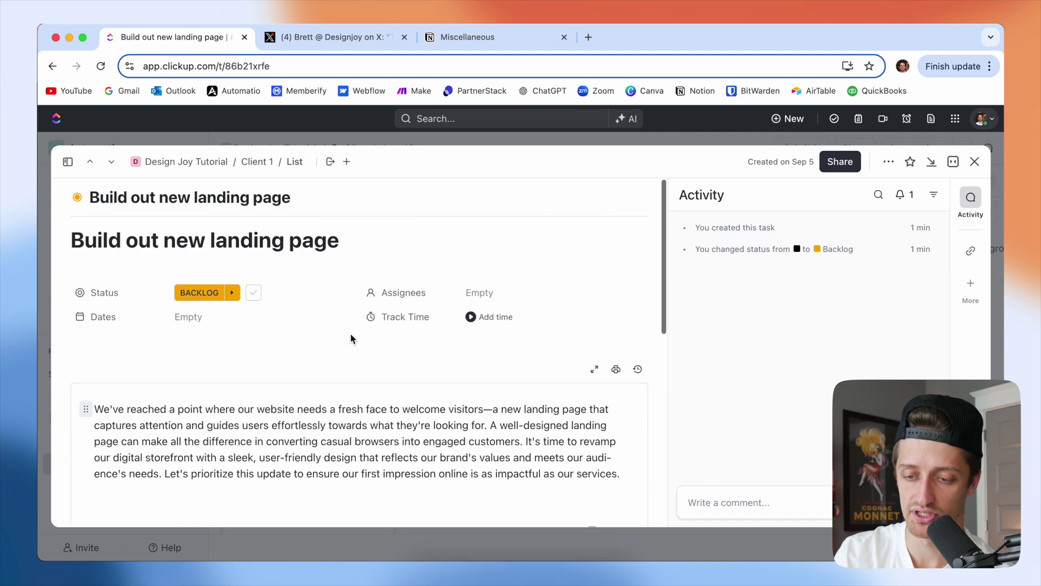
left_click(974, 161)
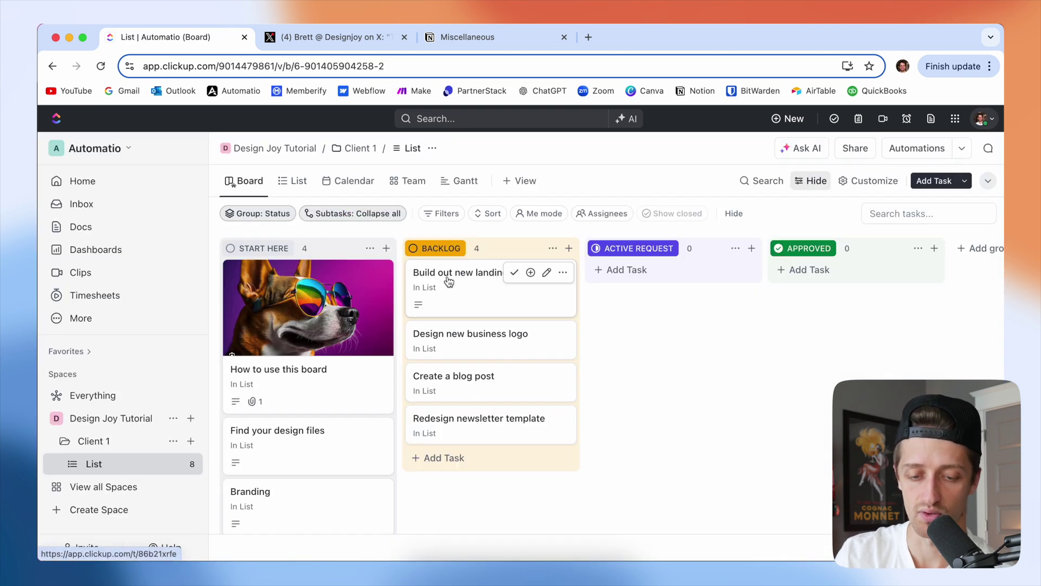
- Drag Build out new landing page into Active Request, then reopen it from the List board
left_click_drag(465, 273, 658, 275)
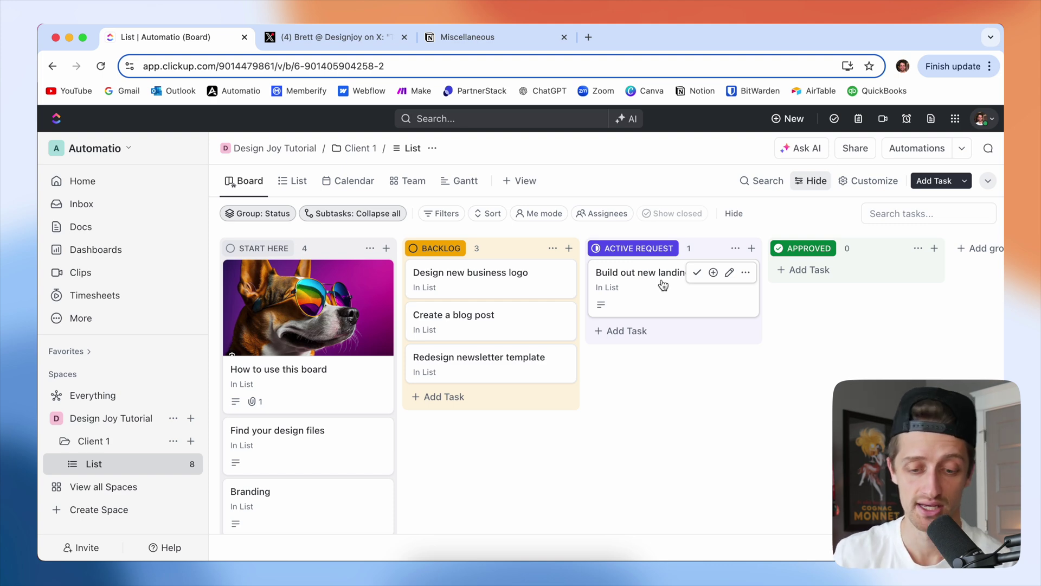
left_click(82, 203)
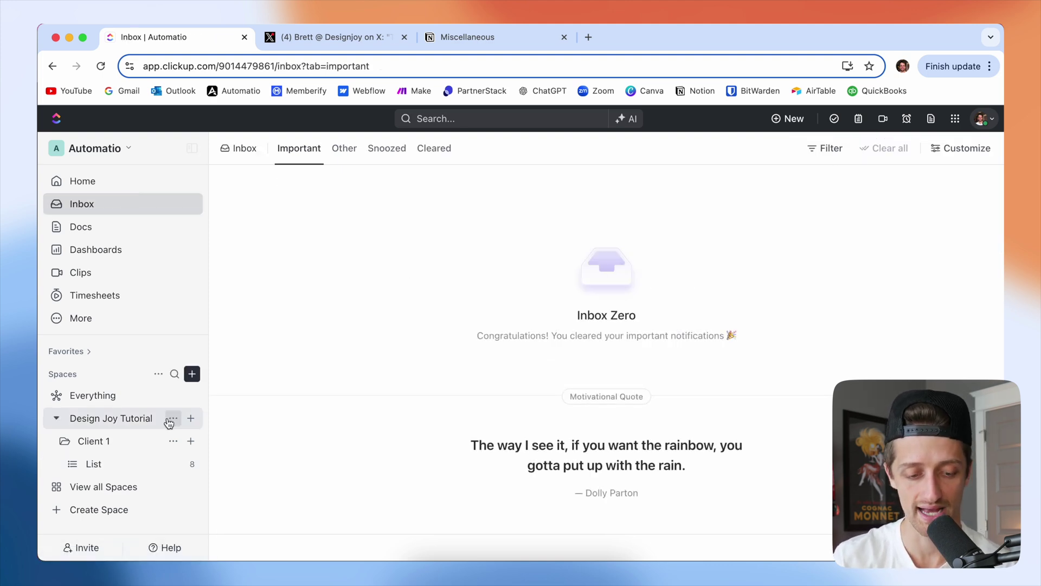
left_click(115, 464)
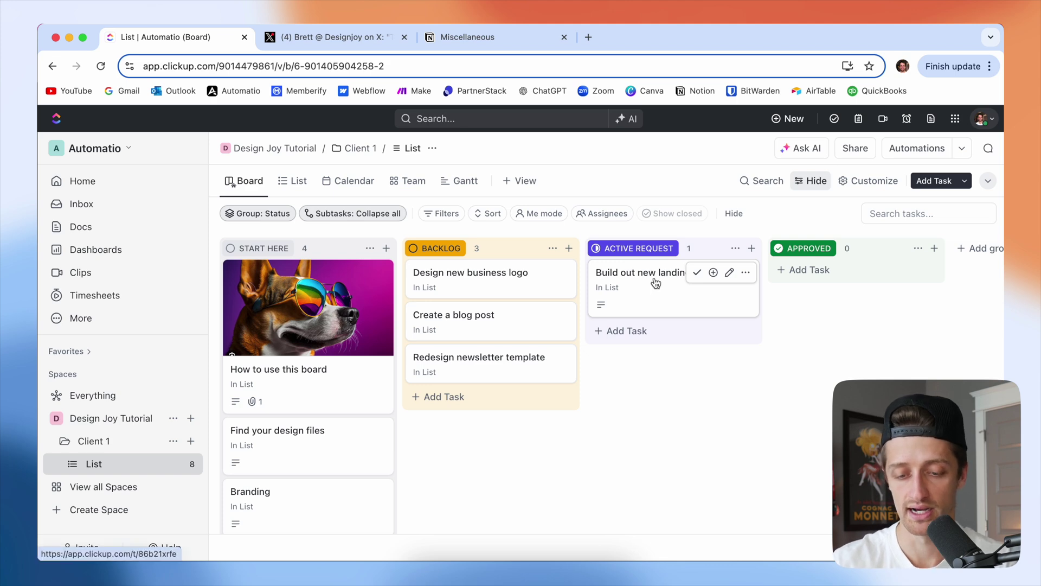
left_click(640, 279)
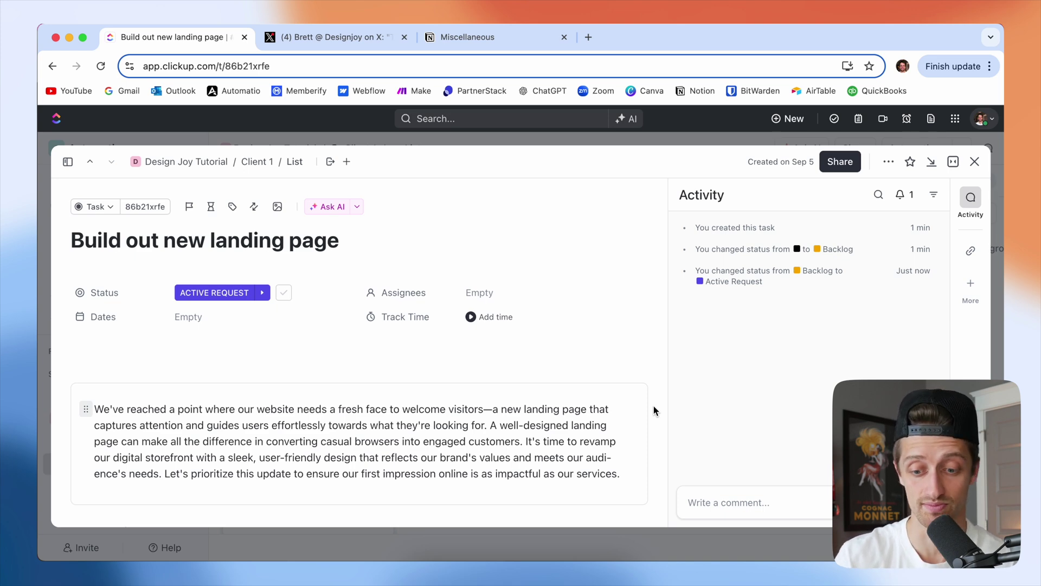
- Comment 'Hey just saw this, getting started!' on the landing page task
left_click(792, 495)
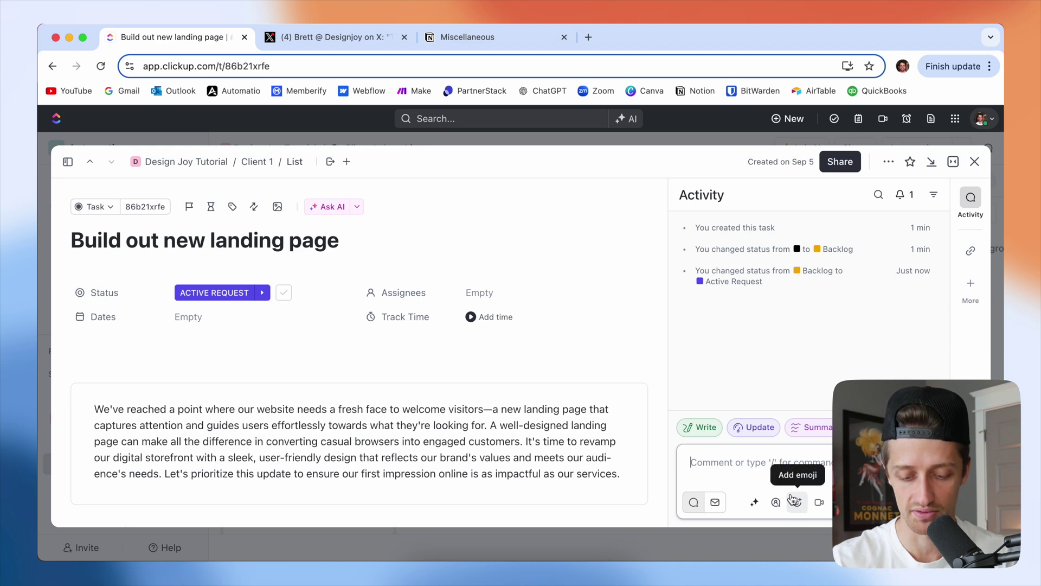
type("Hey jus")
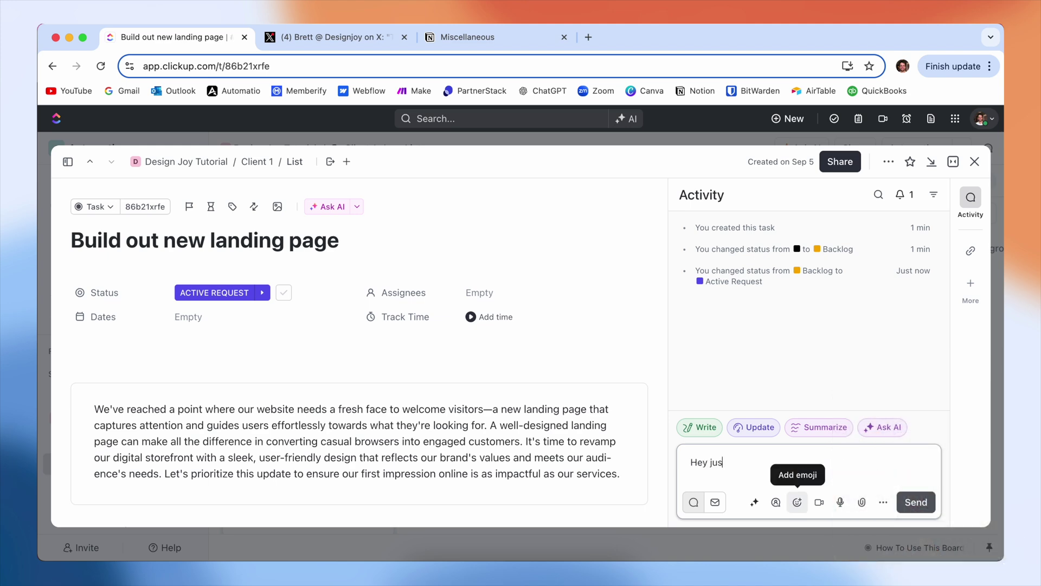
type("t saw this, getting started!")
key("Return")
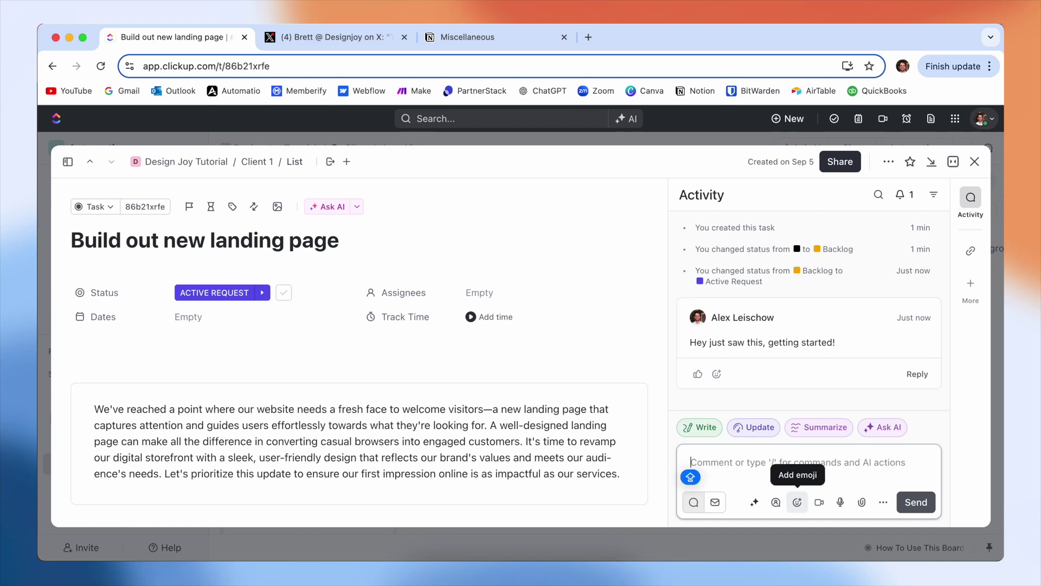
- Post a follow-up comment asking 'do you prefer green or blue?' and return to the board
type("HEY DO YOU")
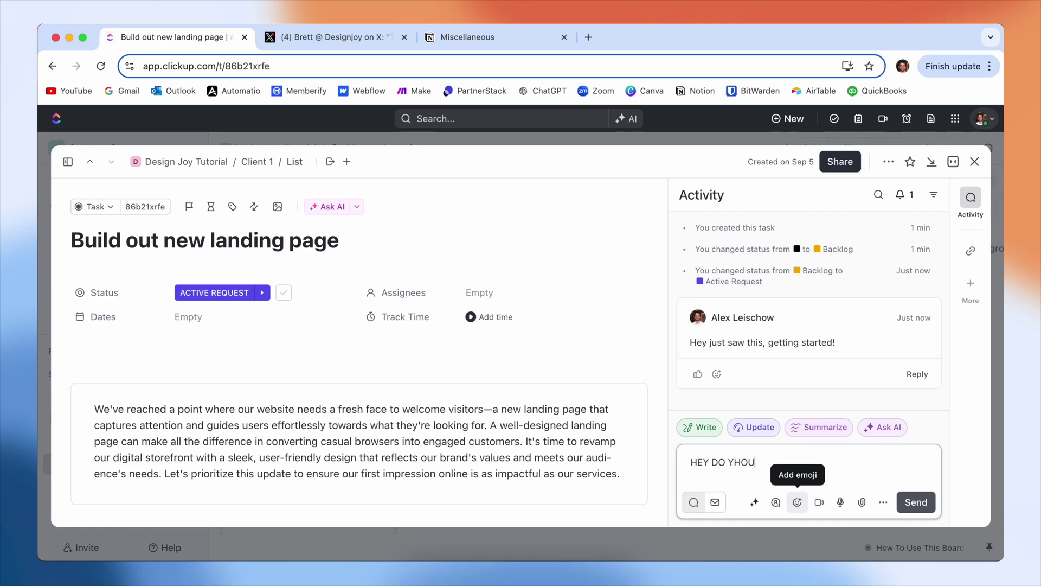
key("BackSpace")
key("BackSpace")
key("BackSpace")
key("BackSpace")
key("BackSpace")
key("BackSpace")
type("do you prefer green or blue?")
key("Return")
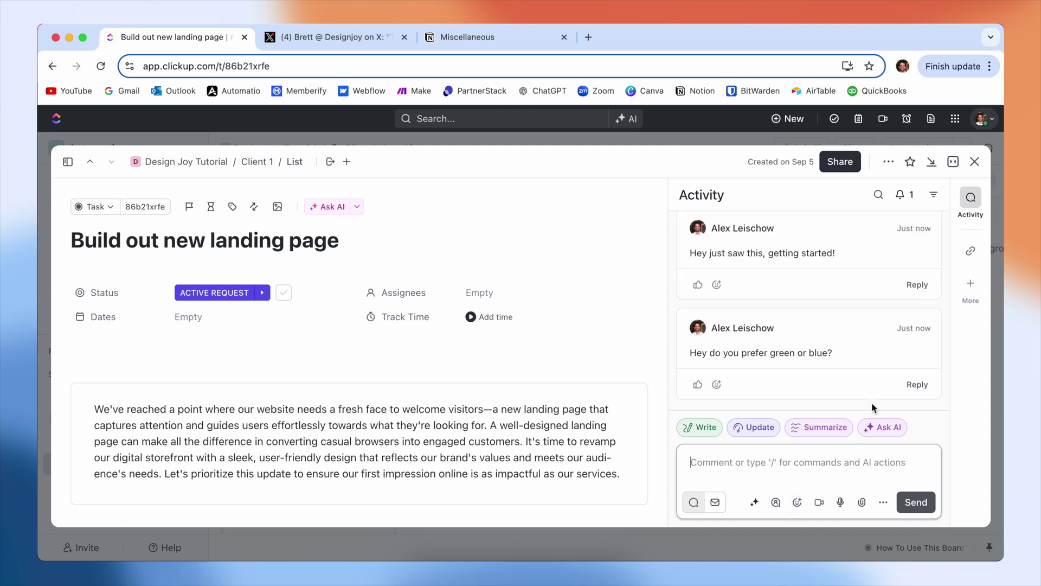
mouse_move(856, 350)
left_click(974, 161)
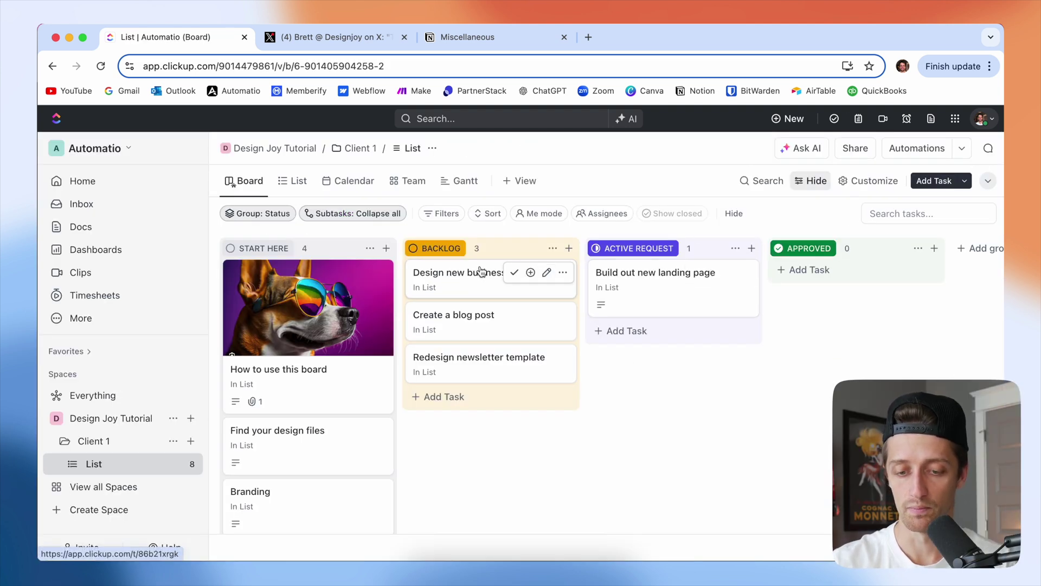
- Assign the Build out new landing page task to yourself
left_click(622, 281)
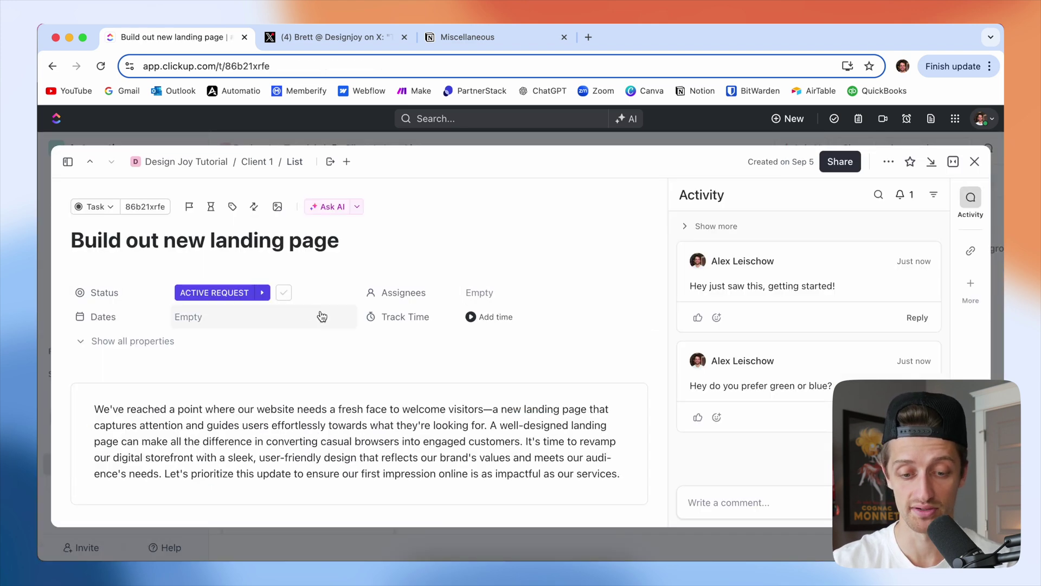
left_click(510, 291)
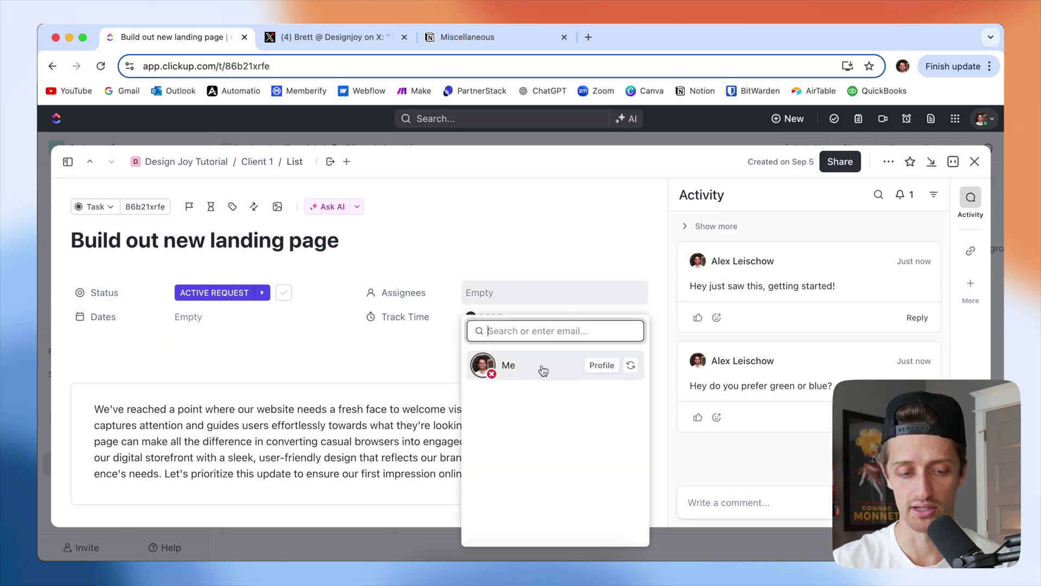
left_click(539, 366)
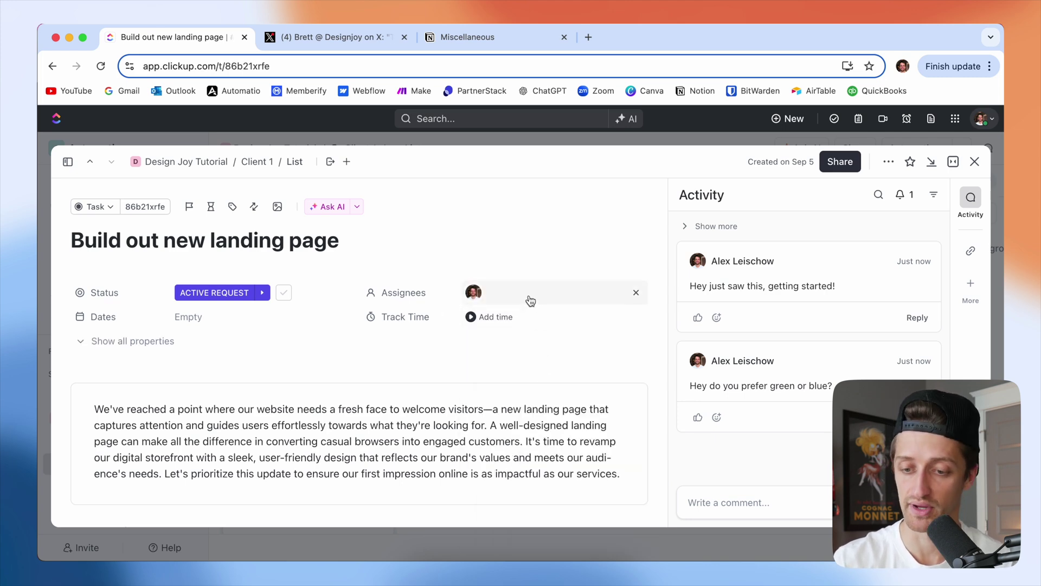
left_click(974, 161)
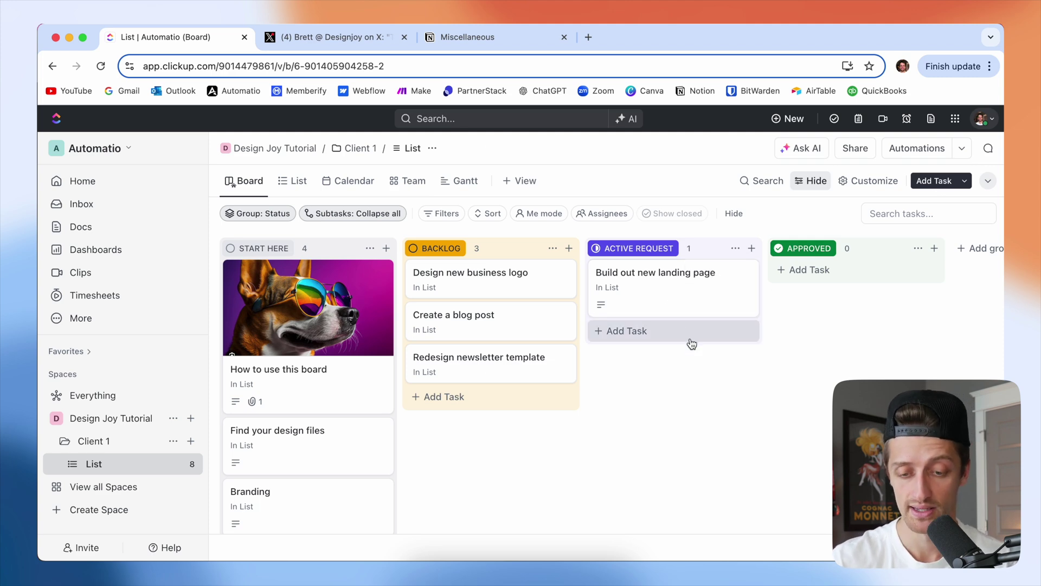
- Set the landing page task's due date to Monday, 9 September
left_click(651, 287)
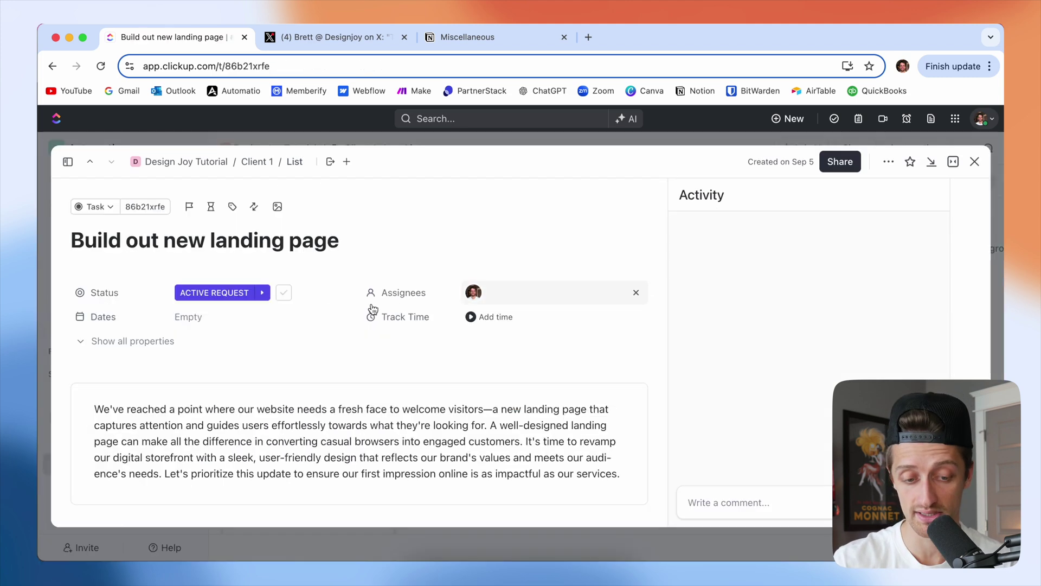
left_click(219, 318)
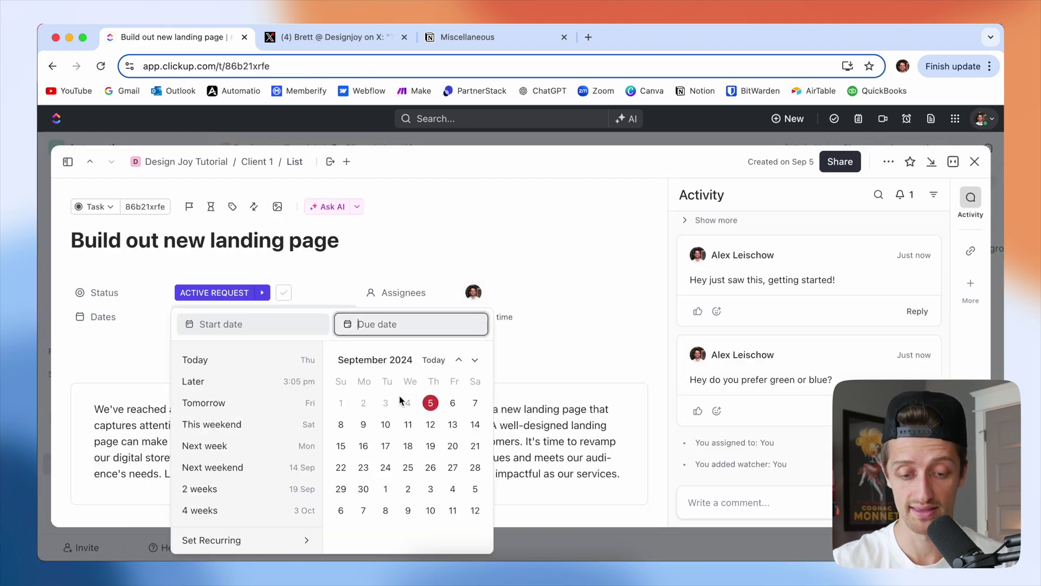
left_click(370, 419)
left_click(647, 334)
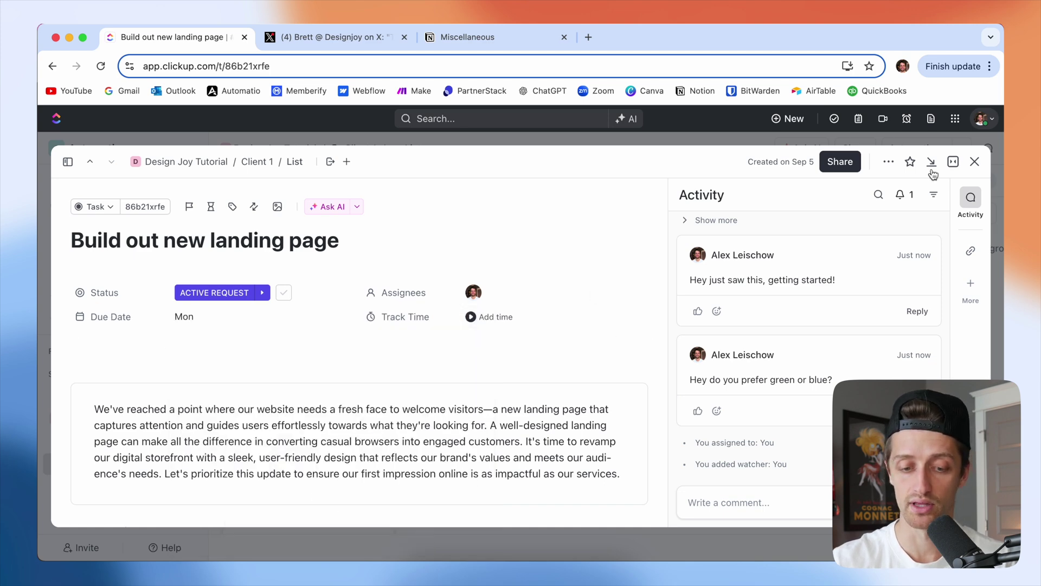
left_click(974, 163)
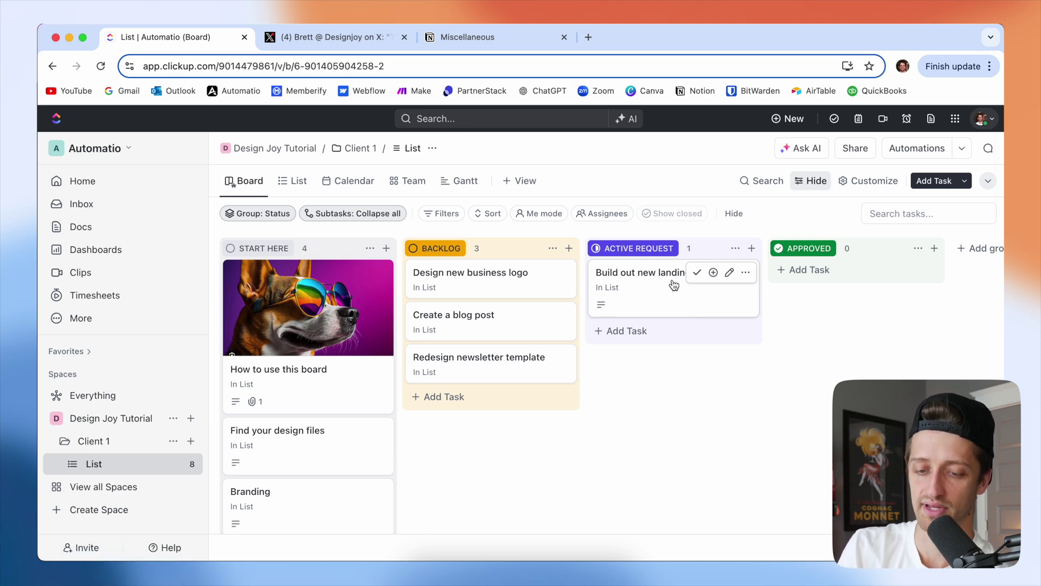
- Drag the Build out new landing page card across into the Approved column
left_click_drag(681, 283, 846, 276)
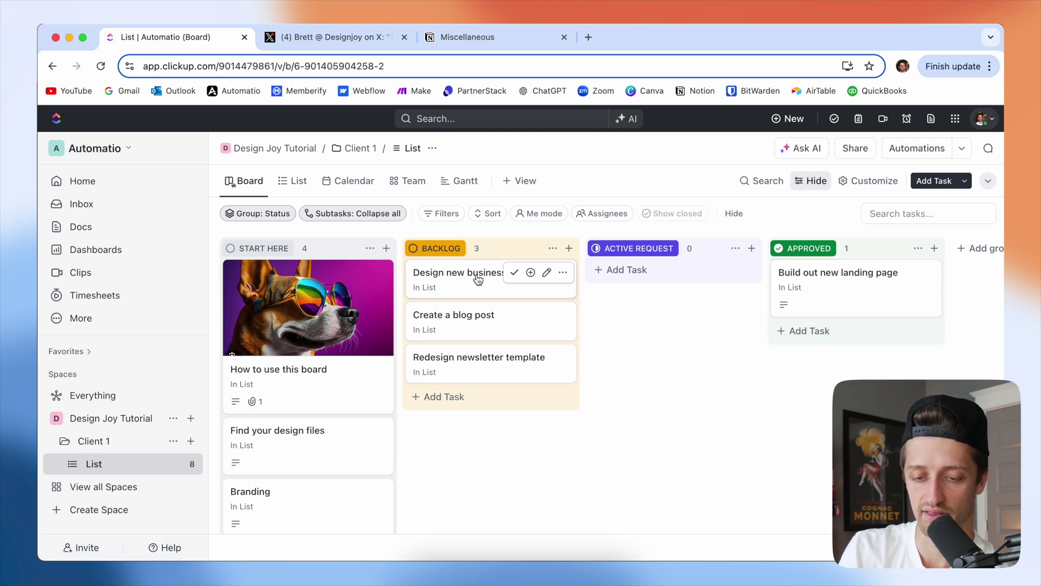
left_click_drag(479, 277, 661, 281)
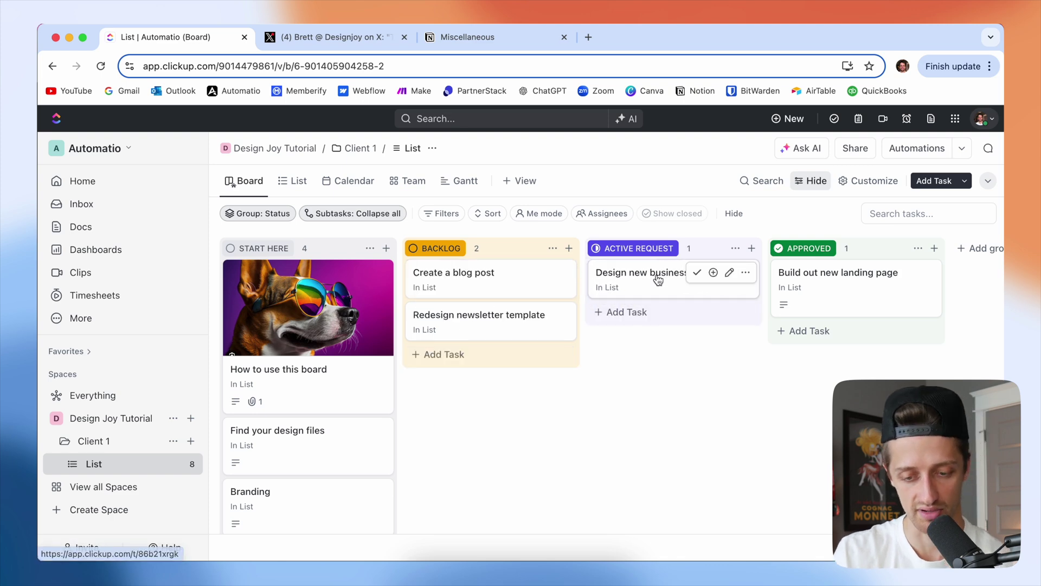
- Duplicate the Client 1 folder under the name 'Client 2'
left_click(172, 443)
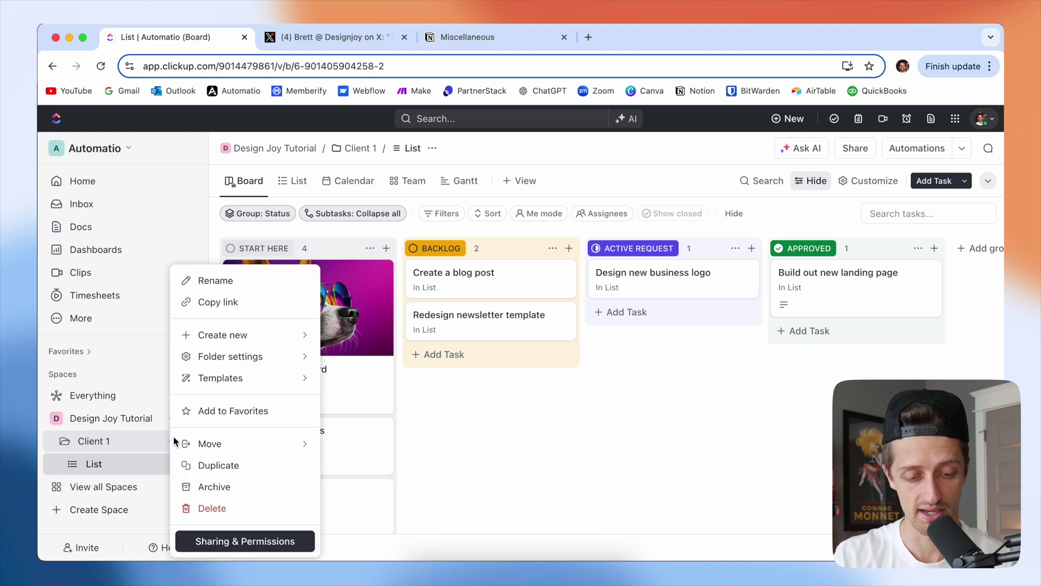
left_click(253, 466)
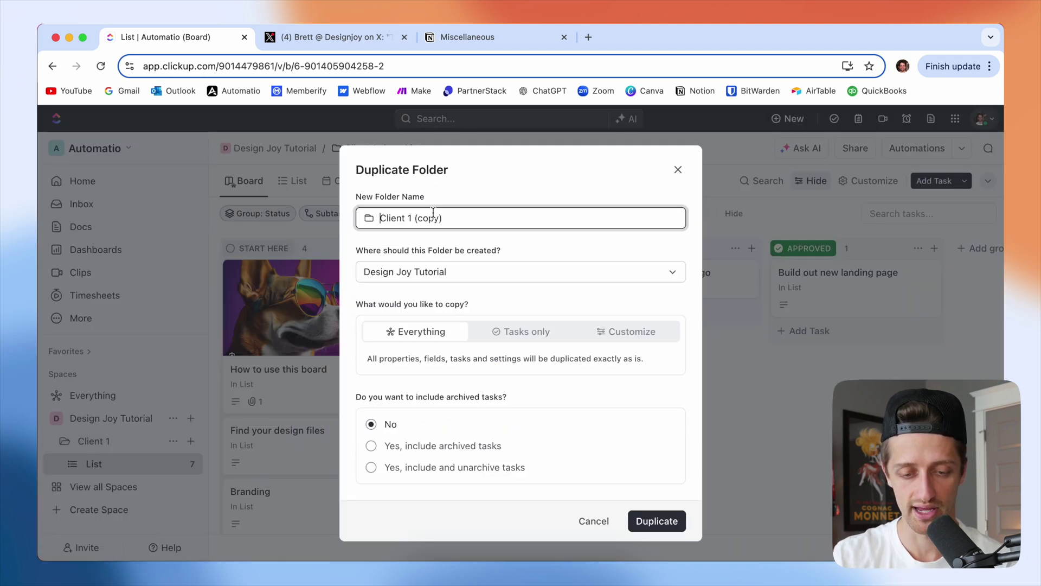
left_click_drag(454, 218, 408, 217)
type("2")
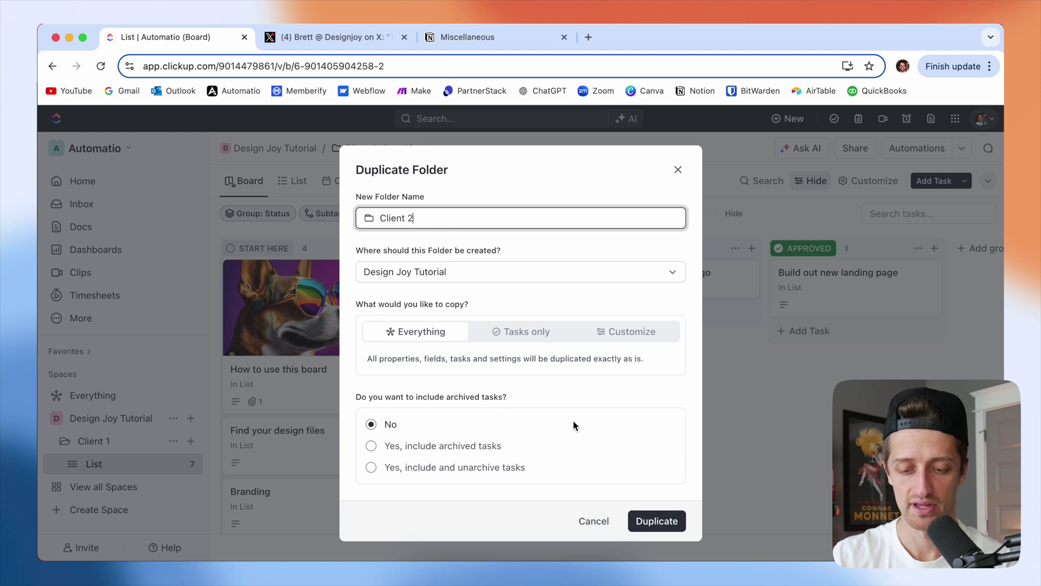
left_click(659, 519)
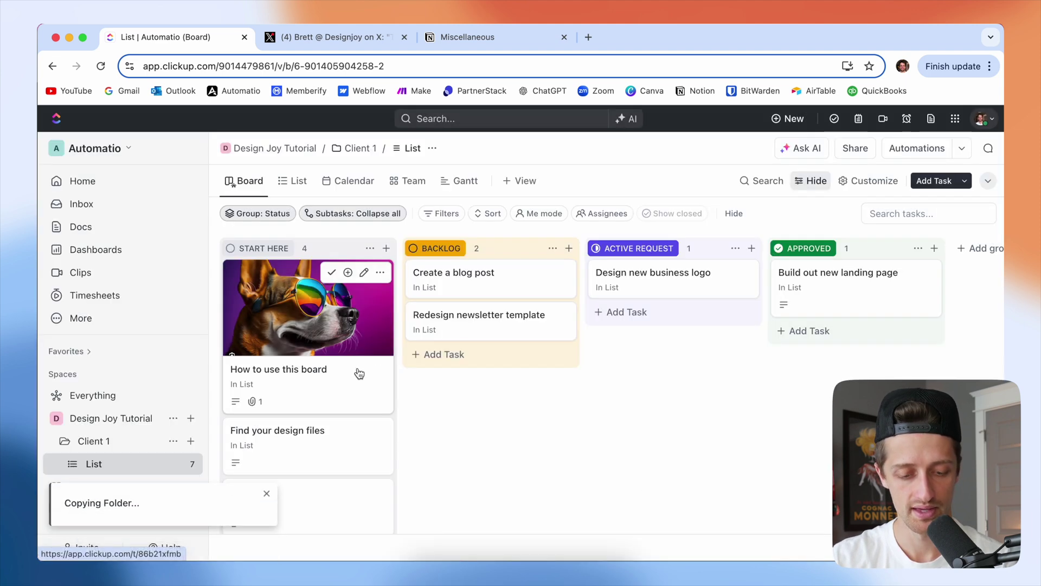
left_click(266, 493)
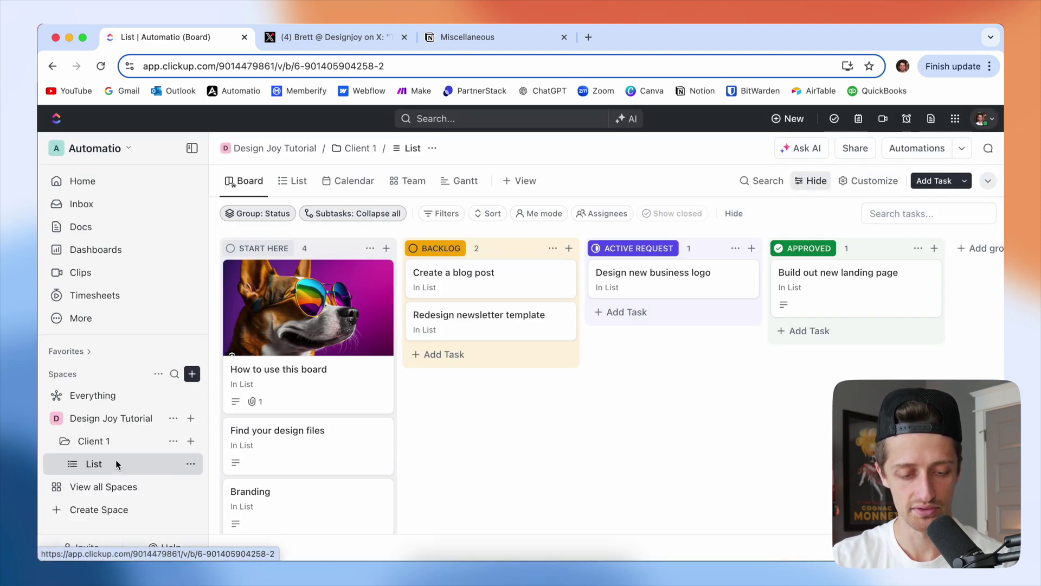
- Expand the new Client 2 folder and open its List board
left_click(63, 488)
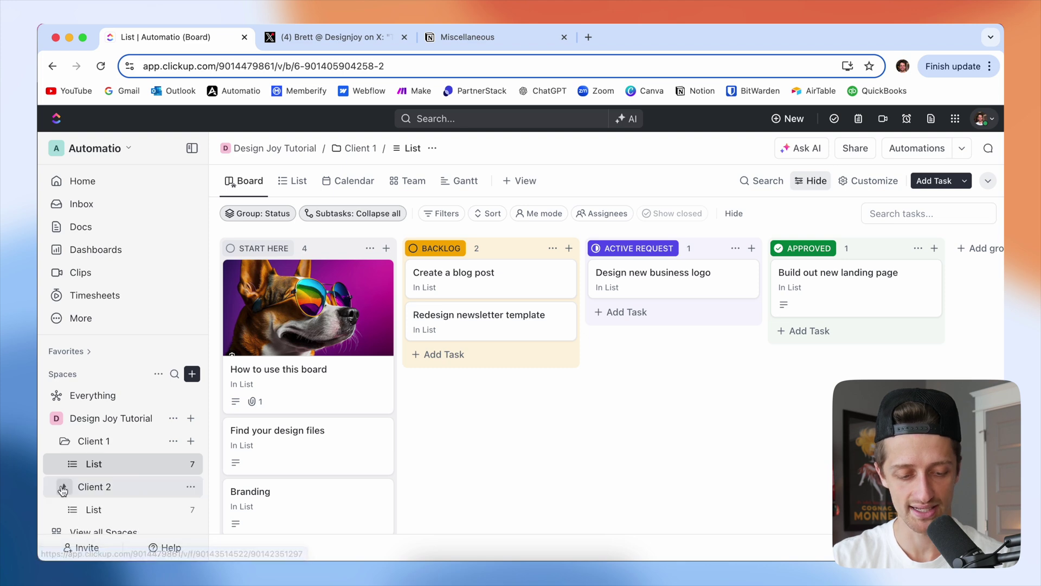
scroll(128, 504, "down", 2)
left_click(140, 477)
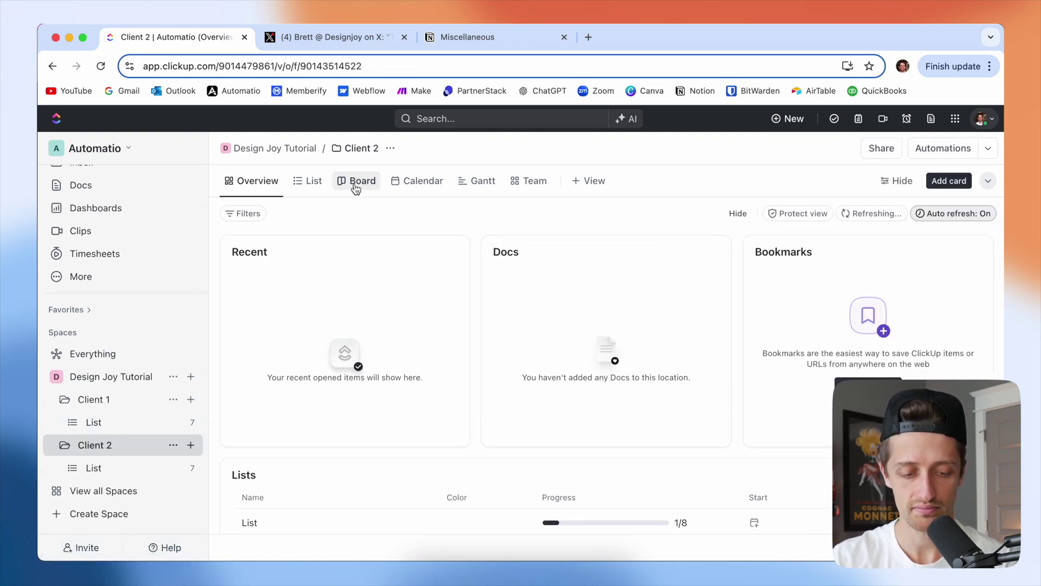
left_click(133, 468)
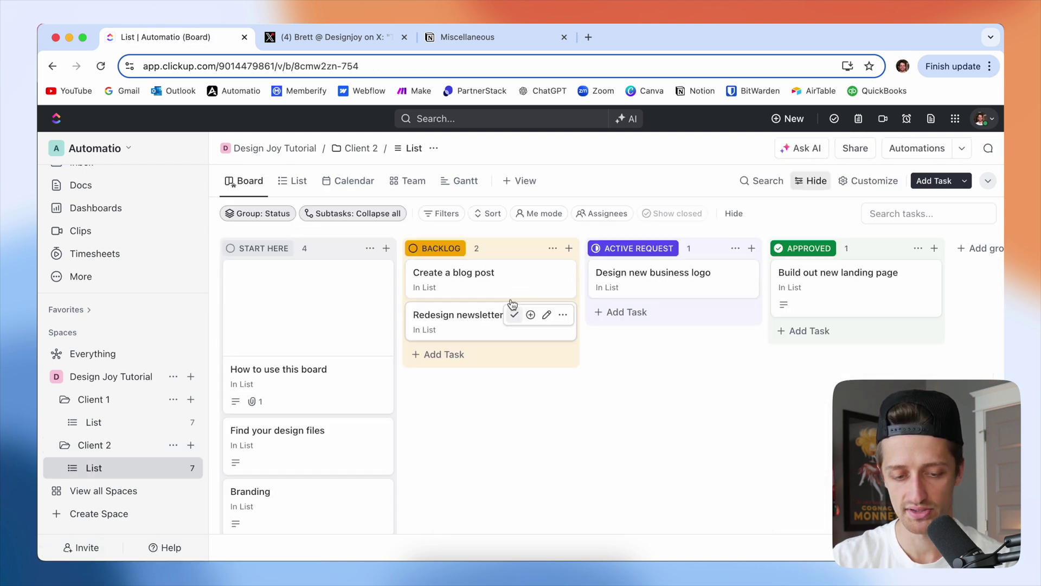
- Change the Client 2 task title from 'Design new business logo' to 'Design new website'
left_click(660, 285)
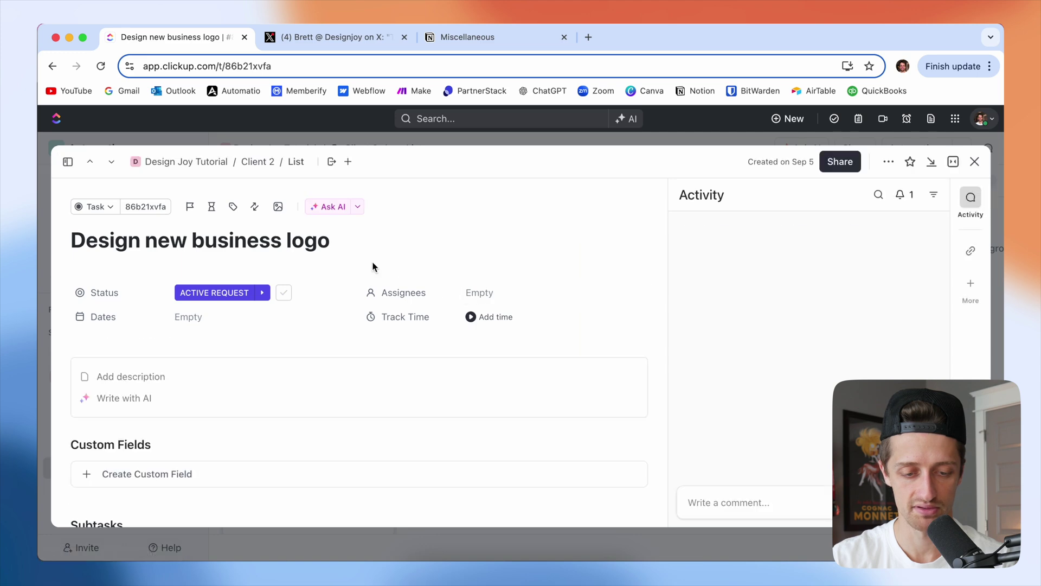
left_click_drag(331, 240, 192, 239)
type("website")
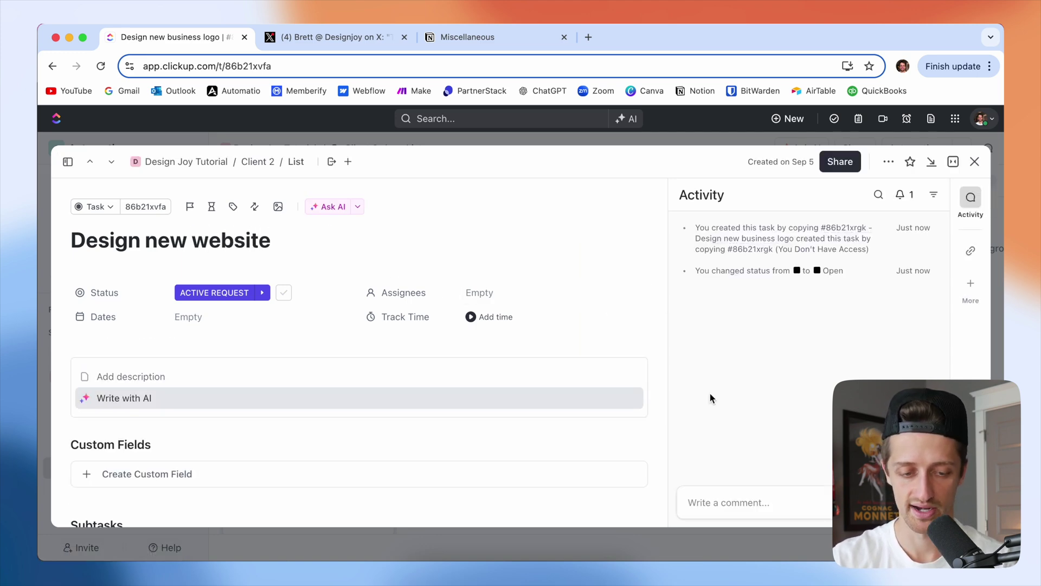
key("Return")
left_click(976, 166)
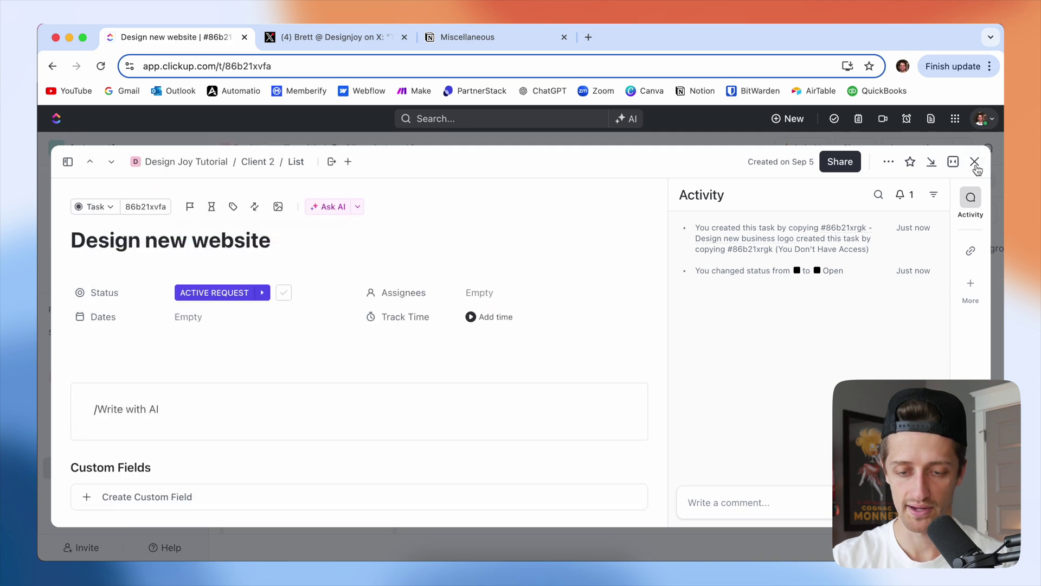
left_click(975, 162)
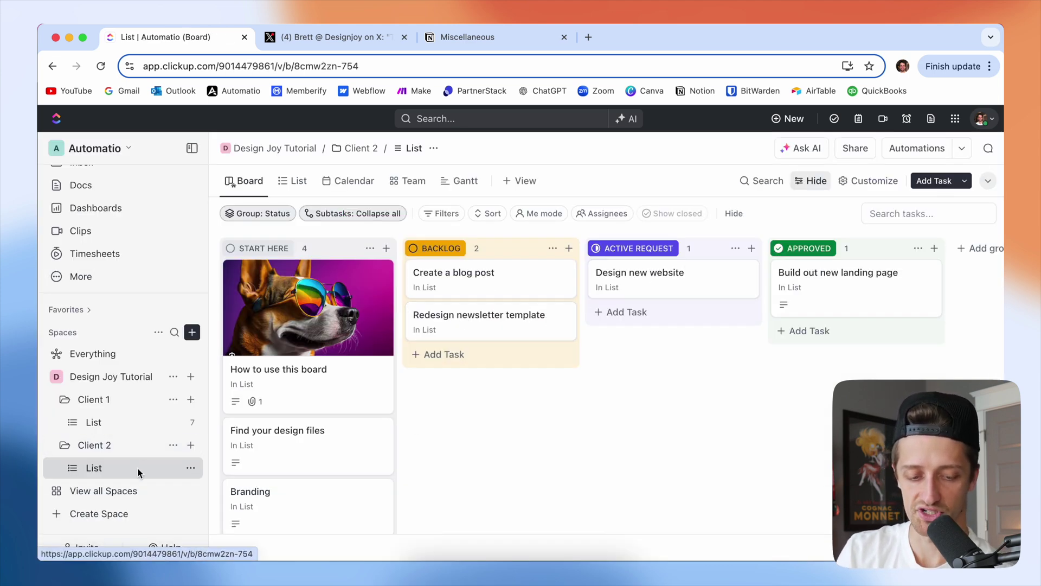
- Check the Sharing & Permissions settings of Client 2's list
left_click(189, 468)
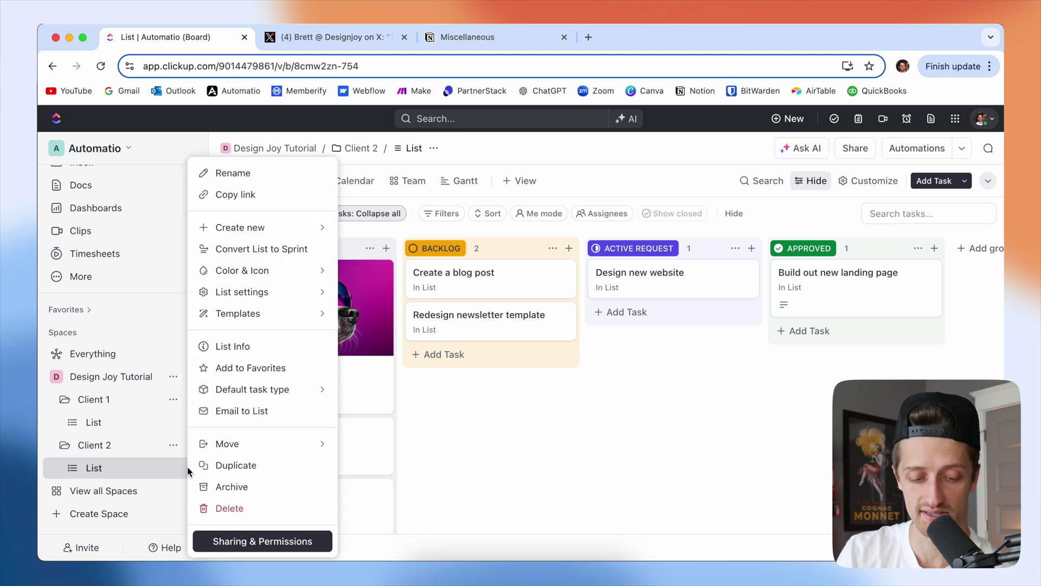
left_click(262, 541)
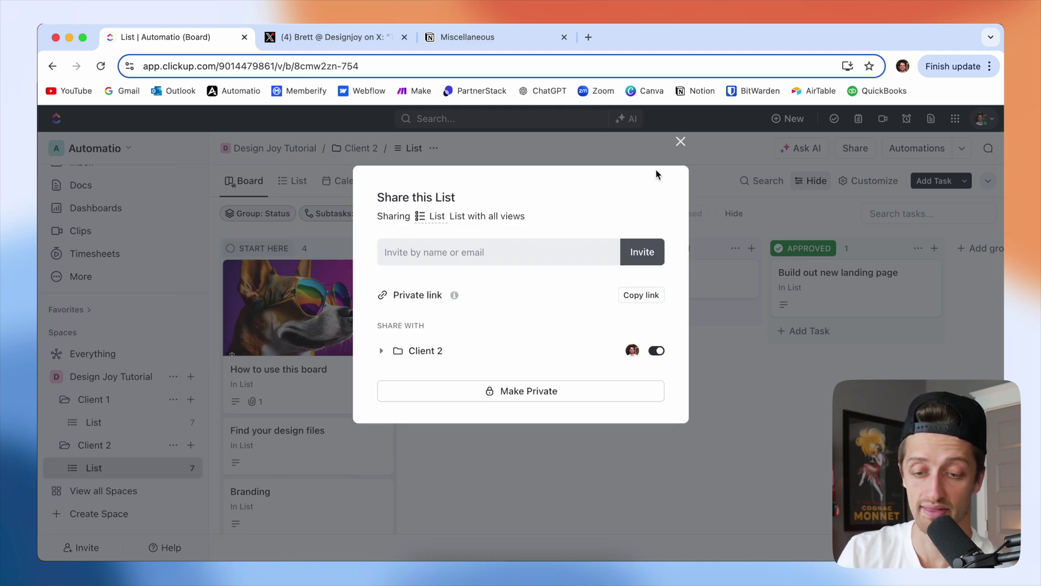
left_click(680, 143)
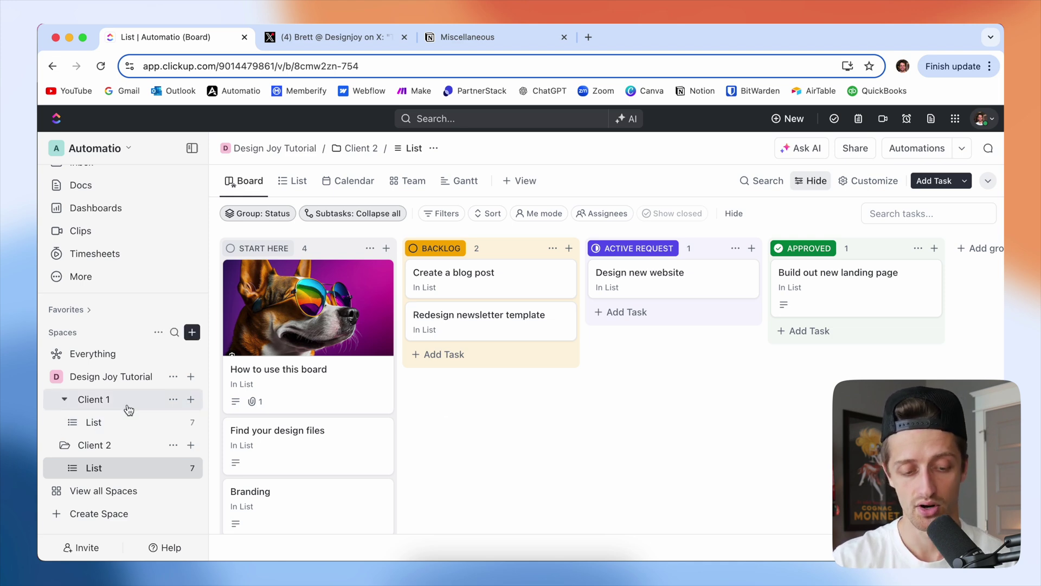
- Check the Sharing & Permissions settings of Client 1's list
left_click(128, 423)
left_click(189, 422)
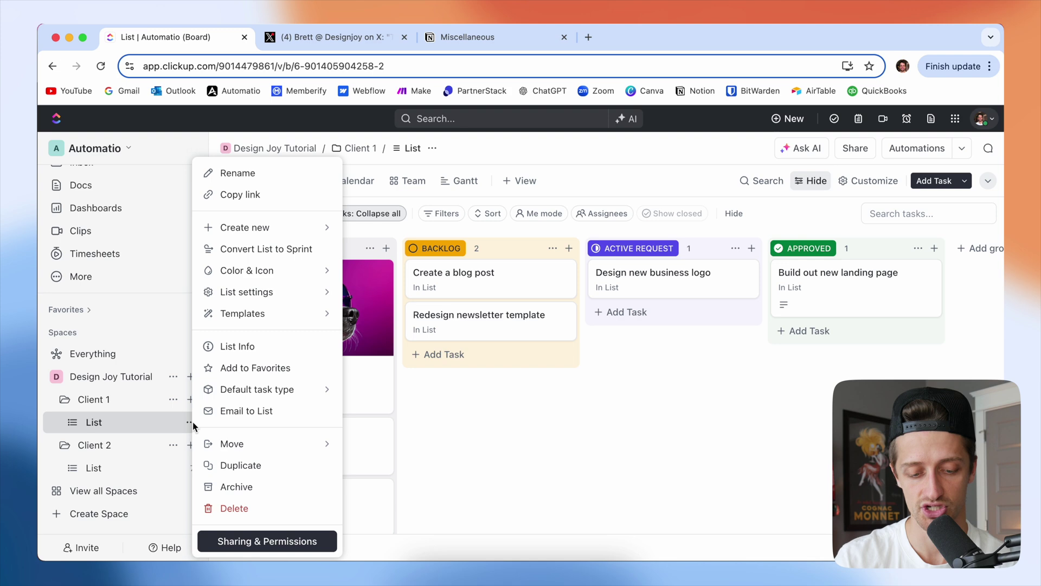
left_click(268, 540)
mouse_move(455, 295)
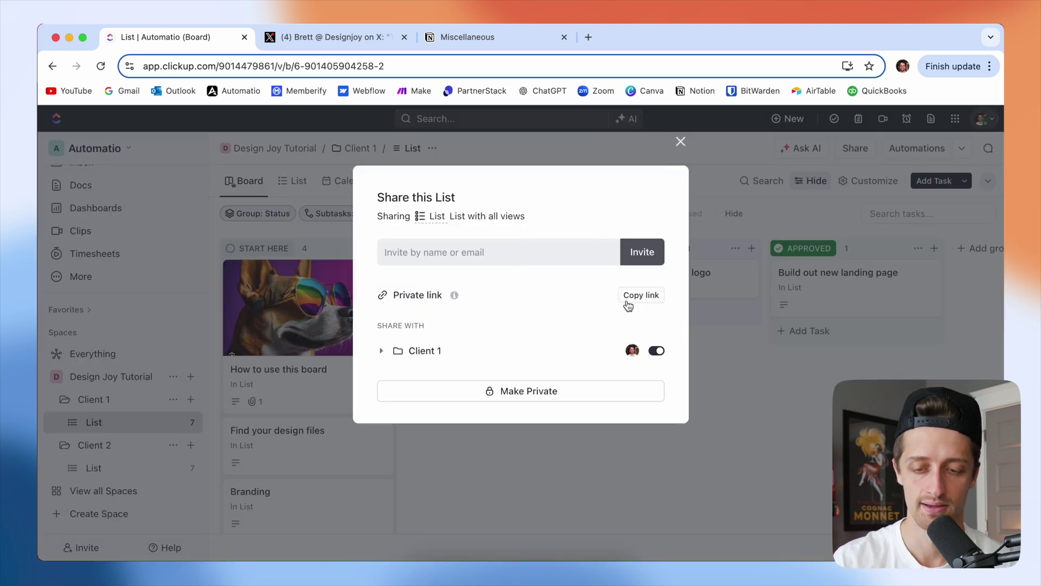
left_click(681, 142)
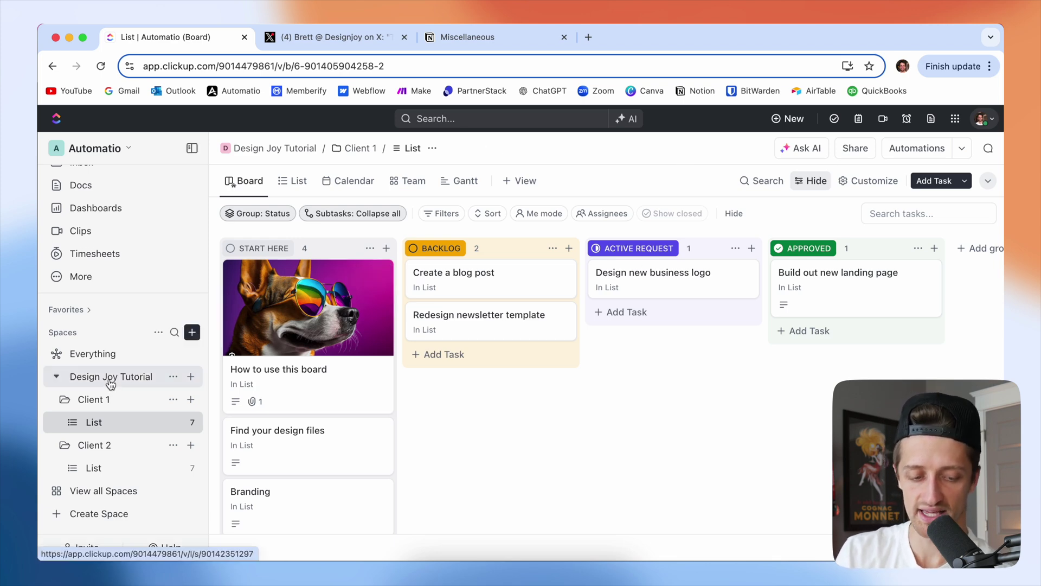
left_click(111, 470)
- Switch from Client 1's list to Client 2's List board
left_click(121, 422)
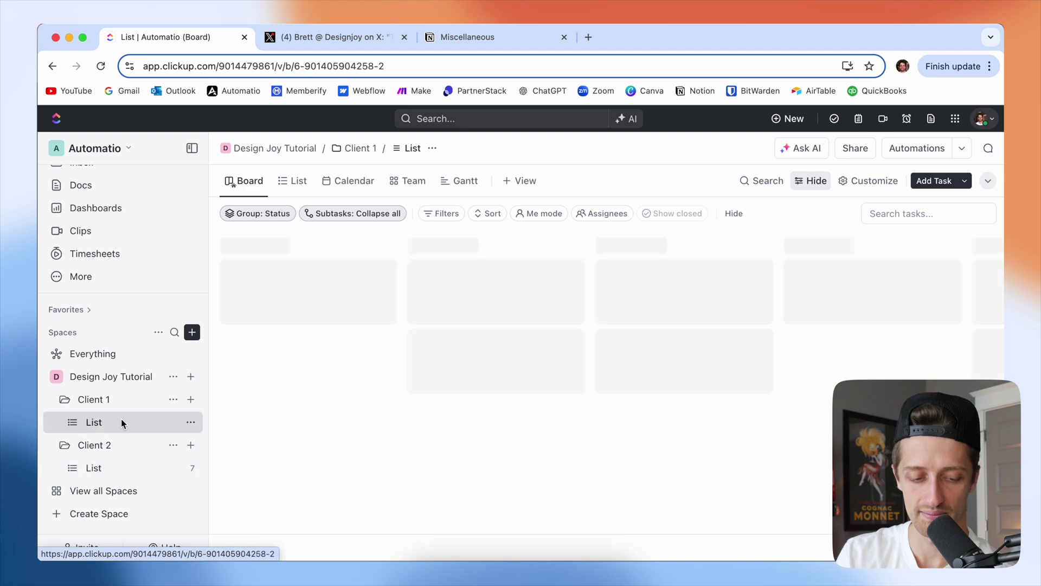
left_click(127, 468)
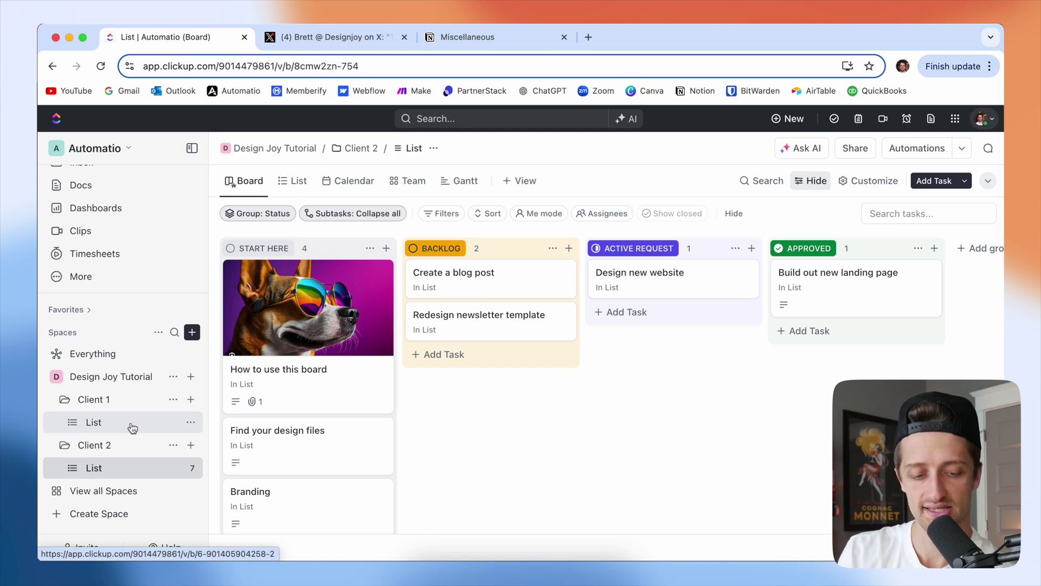
- Show the Design Joy Tutorial space's tasks as a board and make it the default view
left_click(137, 381)
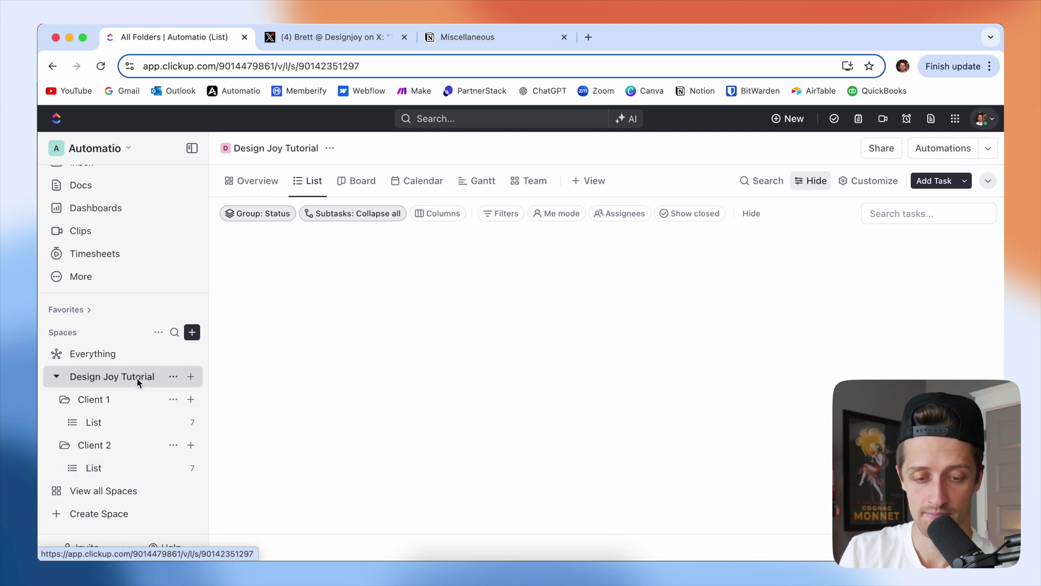
left_click(358, 187)
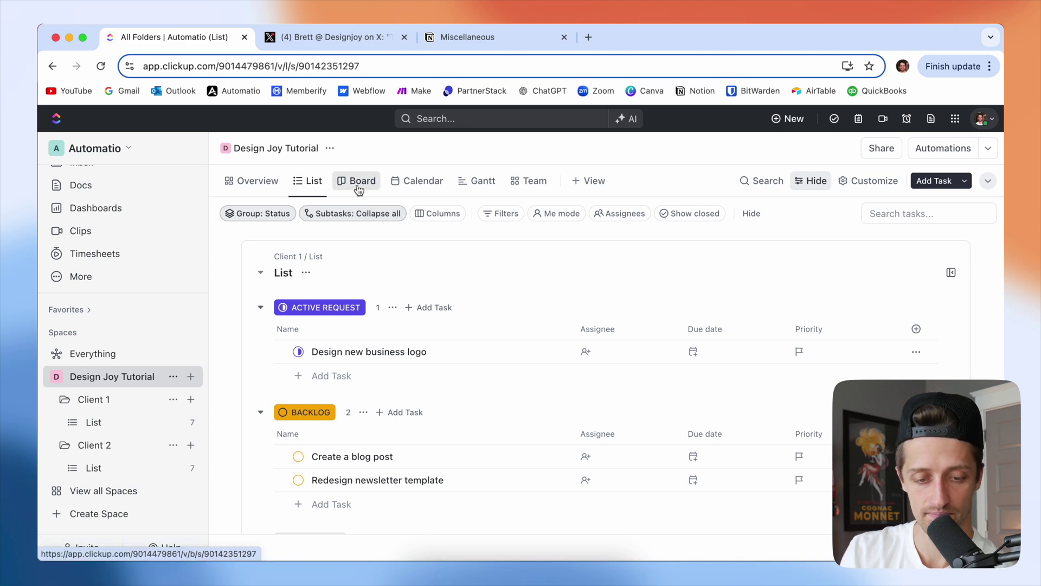
left_click(346, 181)
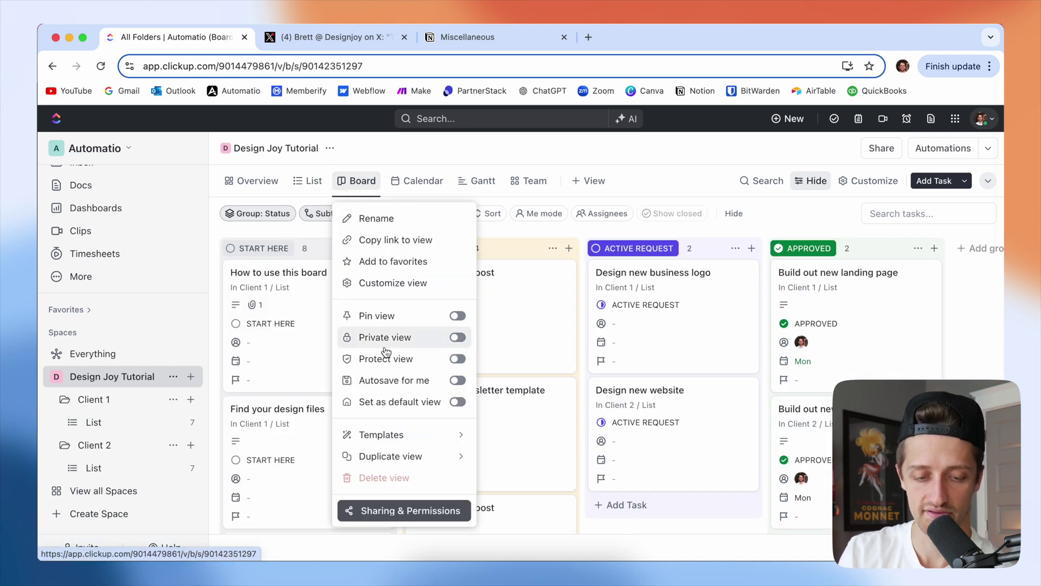
left_click(459, 402)
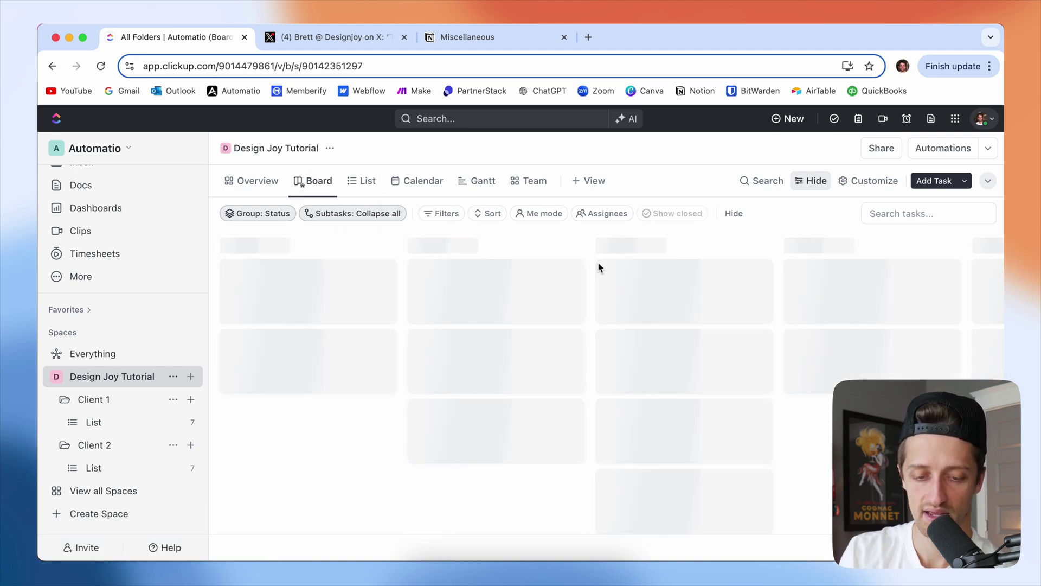
- Move Design new business logo into Backlog, then open Client 1's list board
scroll(513, 371, "down", 5)
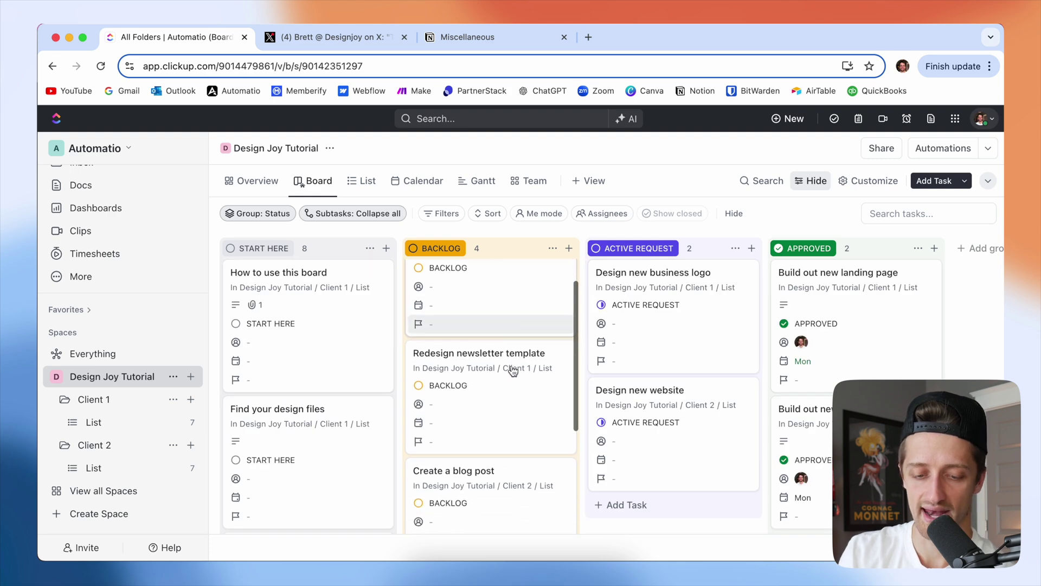
scroll(513, 371, "up", 5)
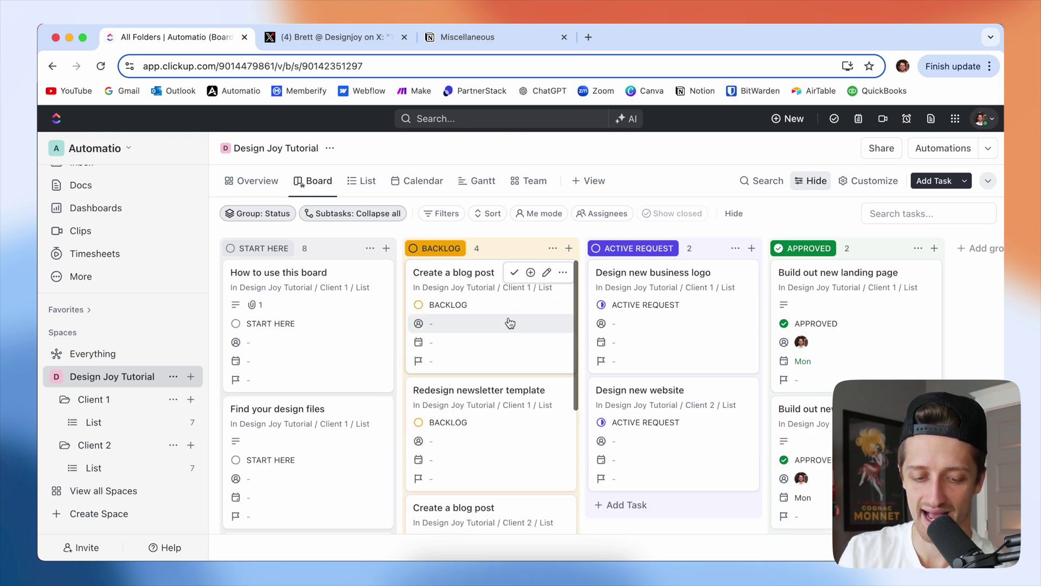
scroll(341, 395, "down", 1)
scroll(342, 395, "up", 1)
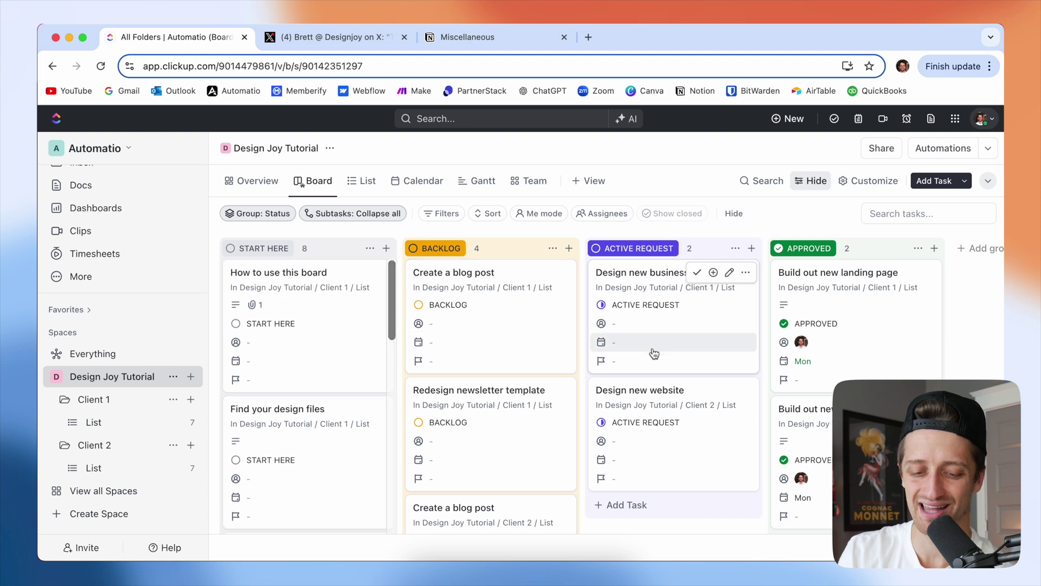
scroll(495, 389, "down", 5)
scroll(494, 390, "up", 5)
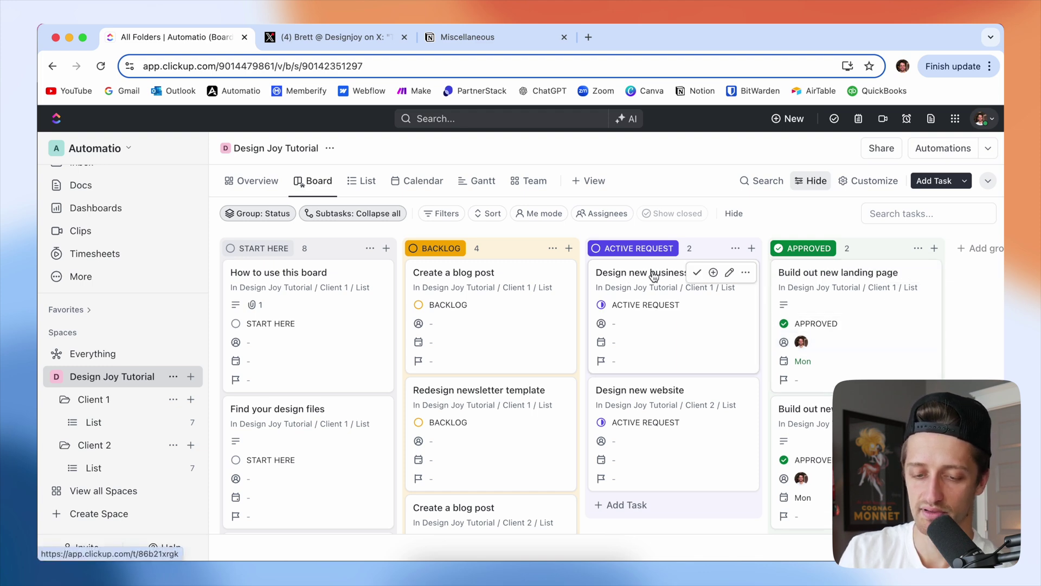
left_click_drag(654, 276, 477, 275)
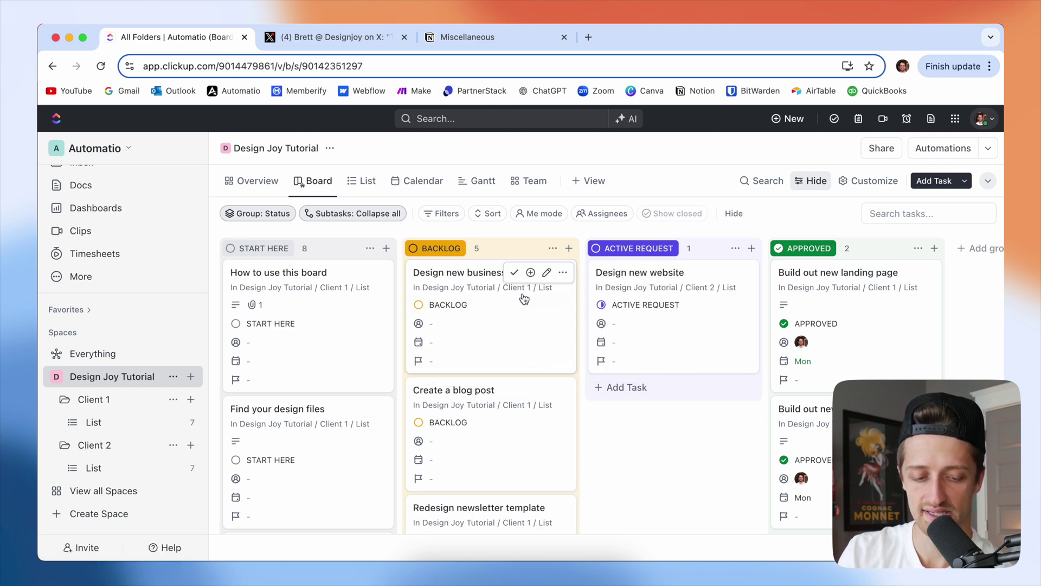
left_click(111, 421)
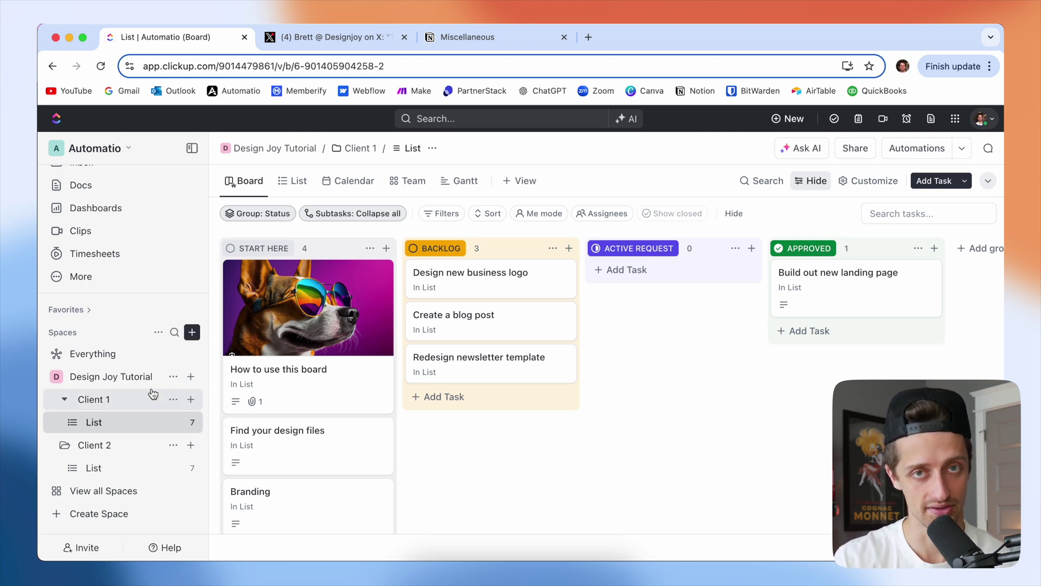
- On the space-wide board, drag Design new business logo back into Active Request and review its task
left_click(137, 381)
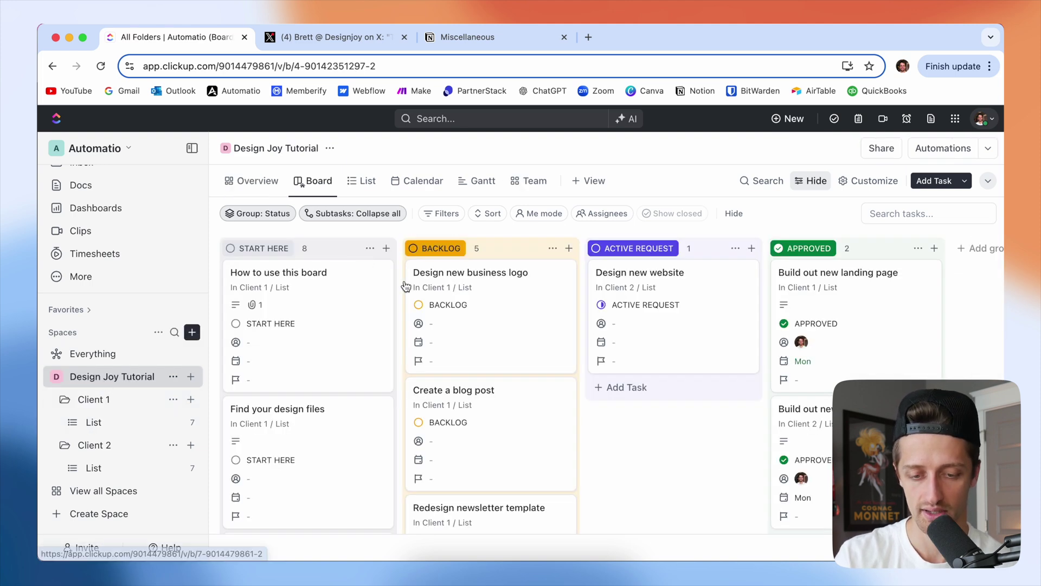
left_click_drag(472, 278, 655, 283)
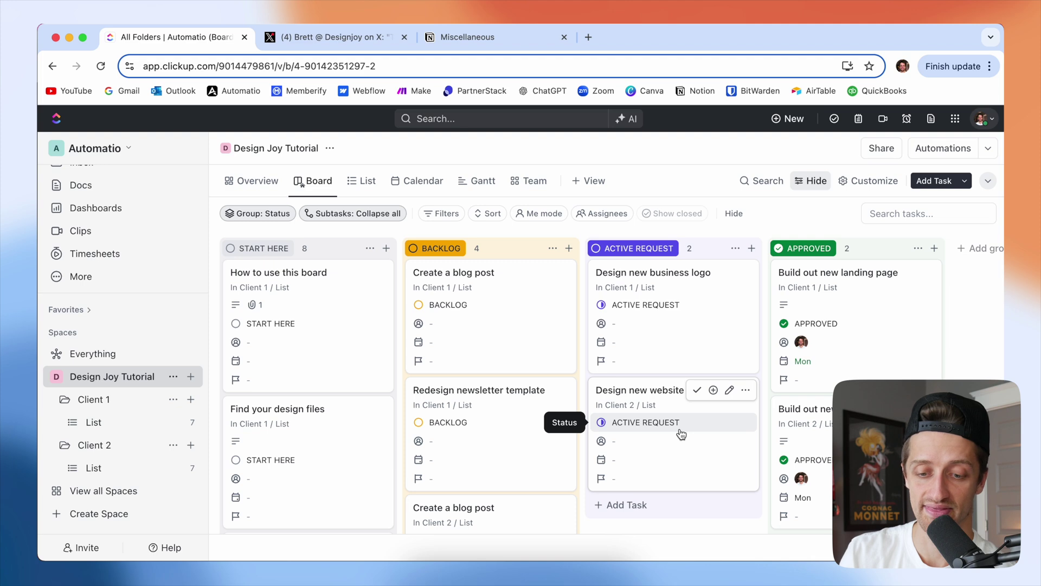
left_click(652, 277)
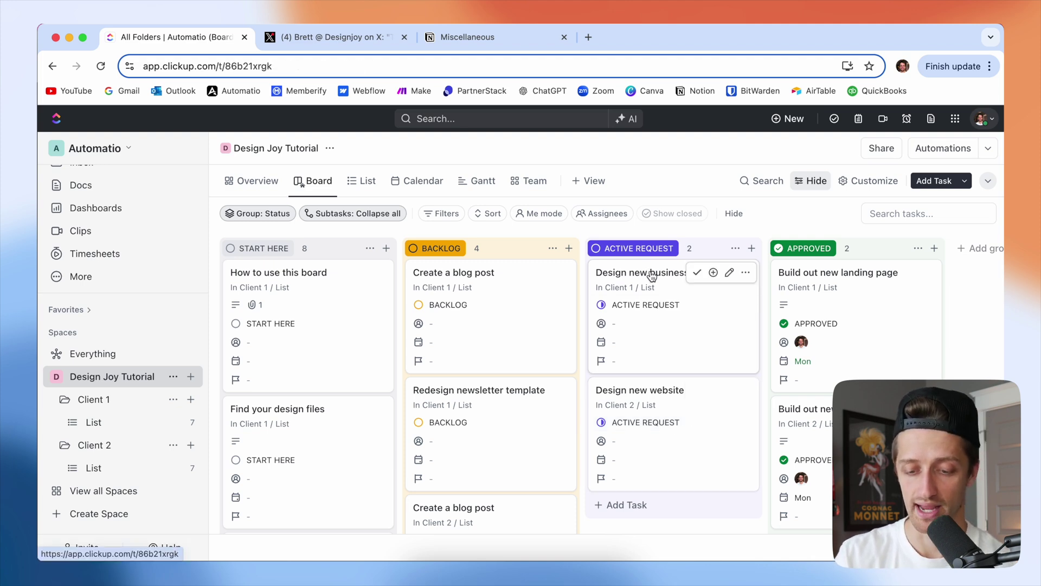
left_click(769, 508)
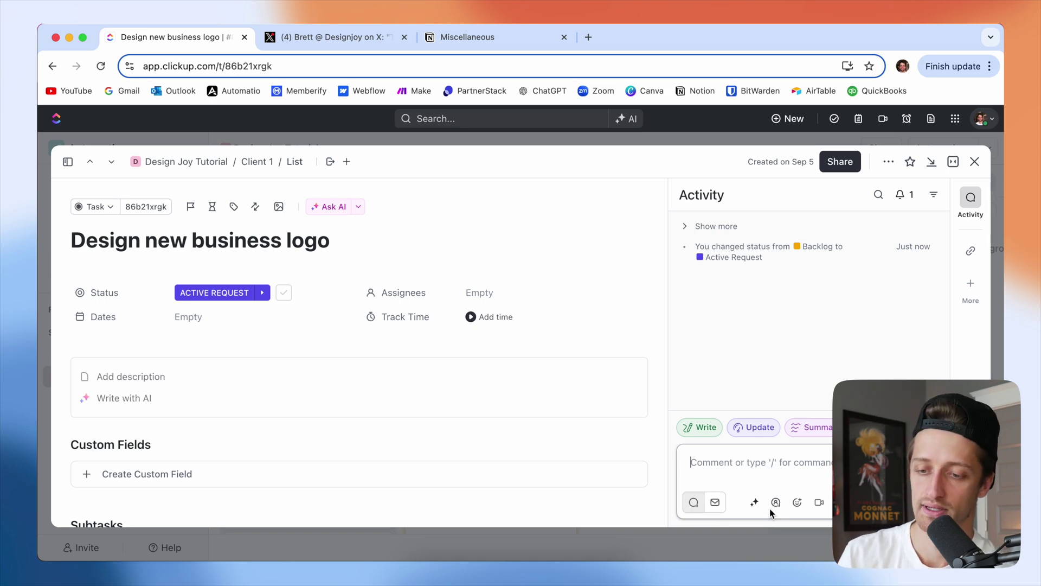
left_click(974, 161)
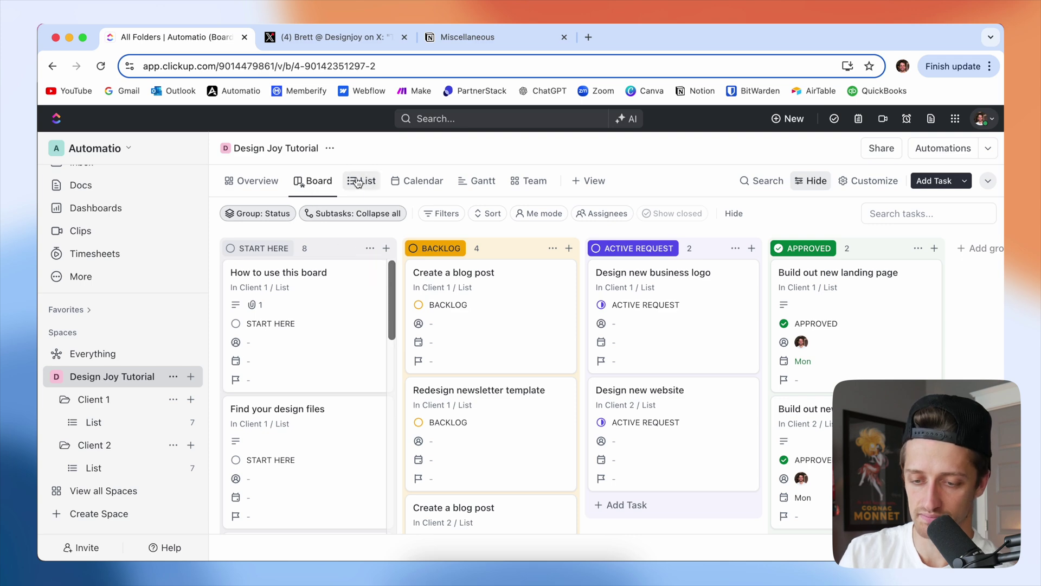
left_click(870, 182)
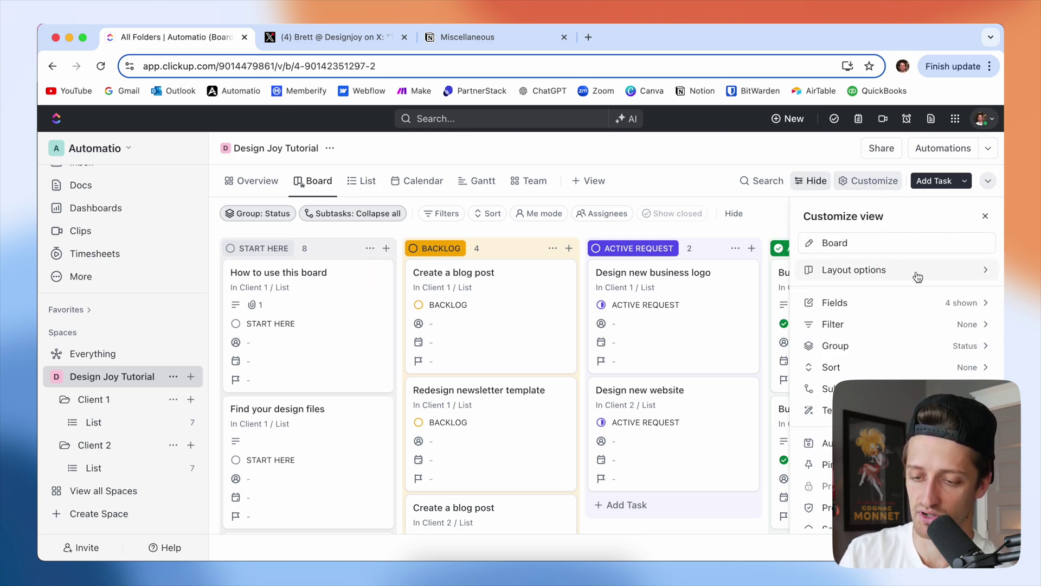
- Hide the Status, Assignee, Dates and Priority fields on the board cards
left_click(931, 306)
left_click(983, 309)
left_click(983, 310)
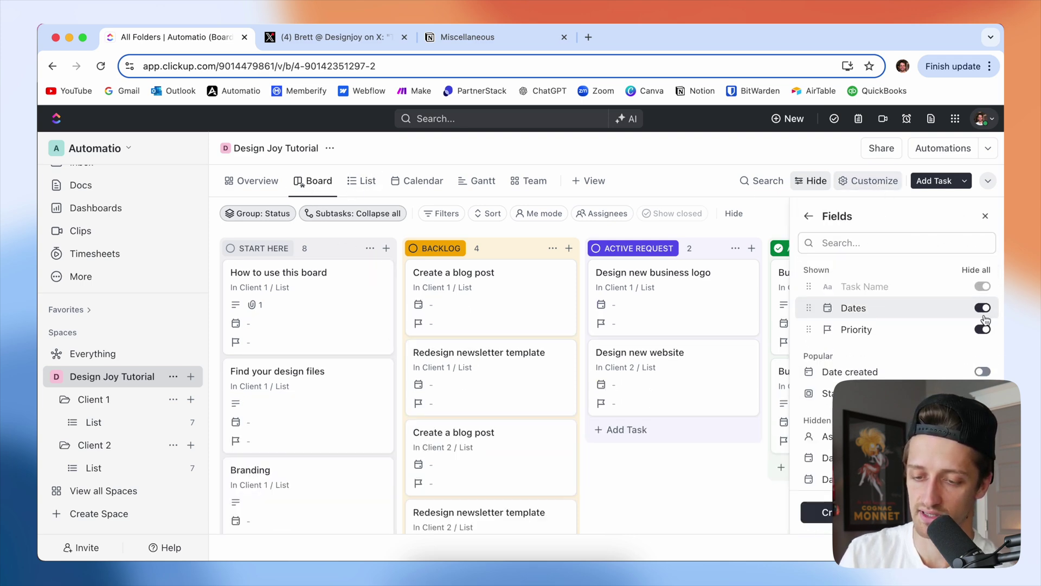
left_click(983, 307)
left_click(983, 308)
left_click(808, 216)
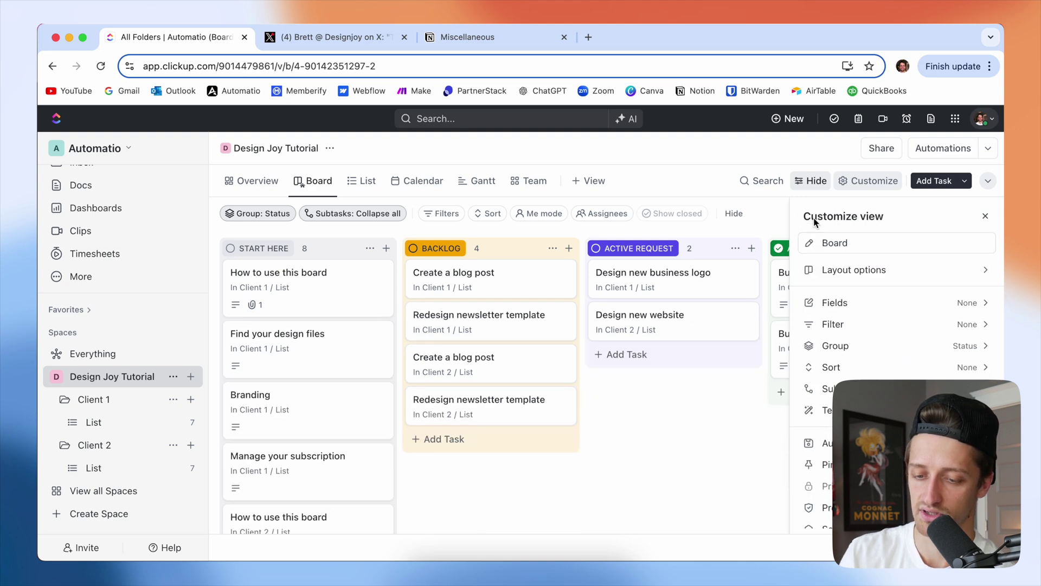
- Set the card layout's cover image to show task images
left_click(970, 274)
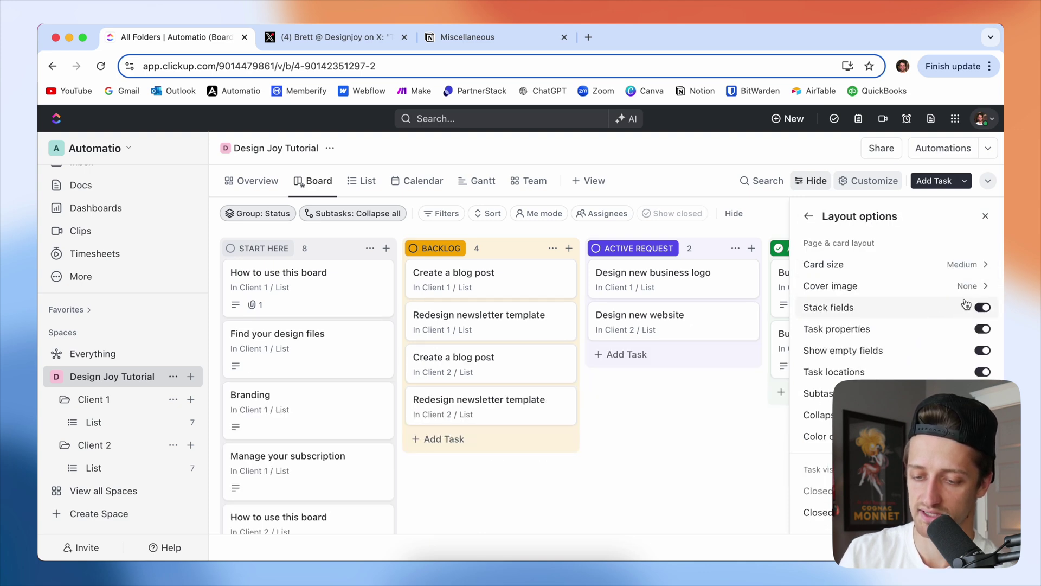
left_click(974, 292)
left_click(896, 337)
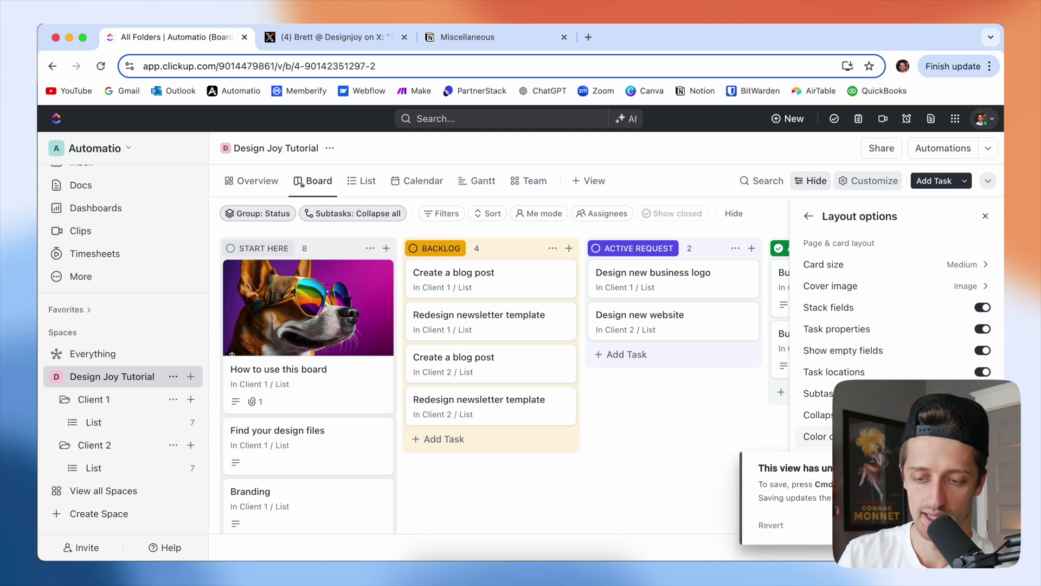
left_click(986, 216)
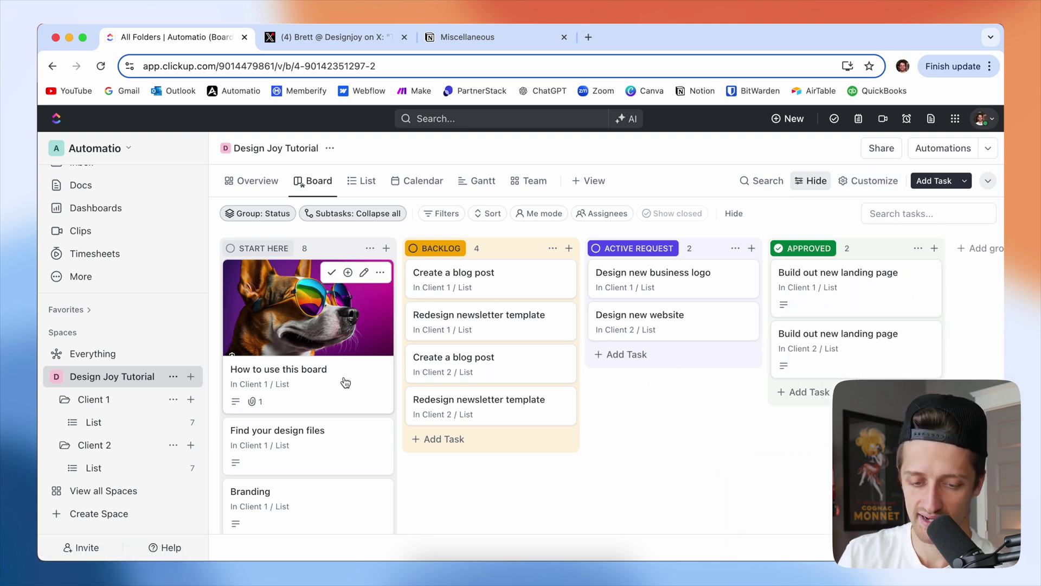
scroll(344, 382, "down", 4)
scroll(345, 382, "up", 5)
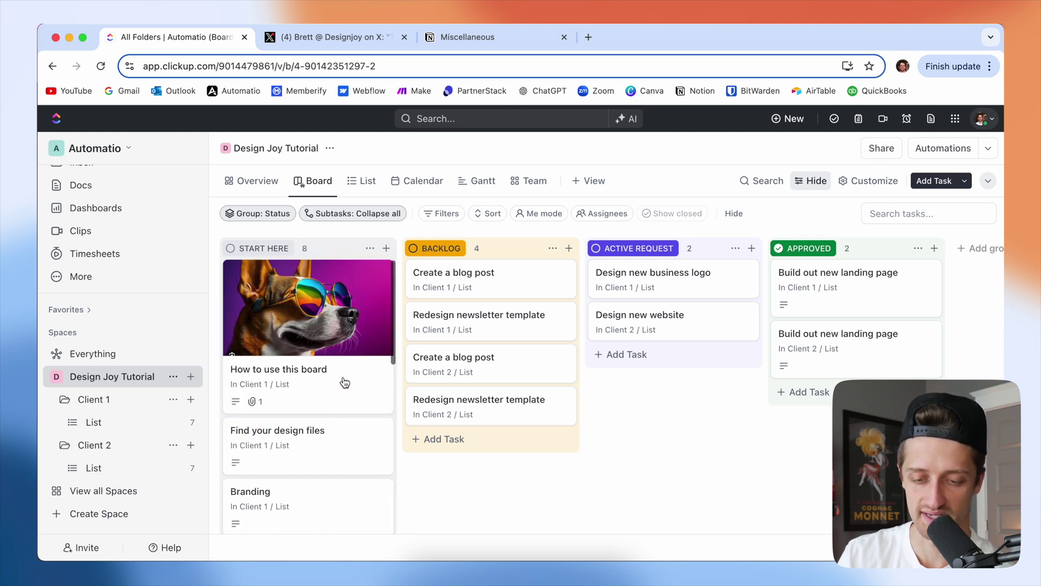
scroll(302, 389, "down", 3)
scroll(304, 325, "up", 4)
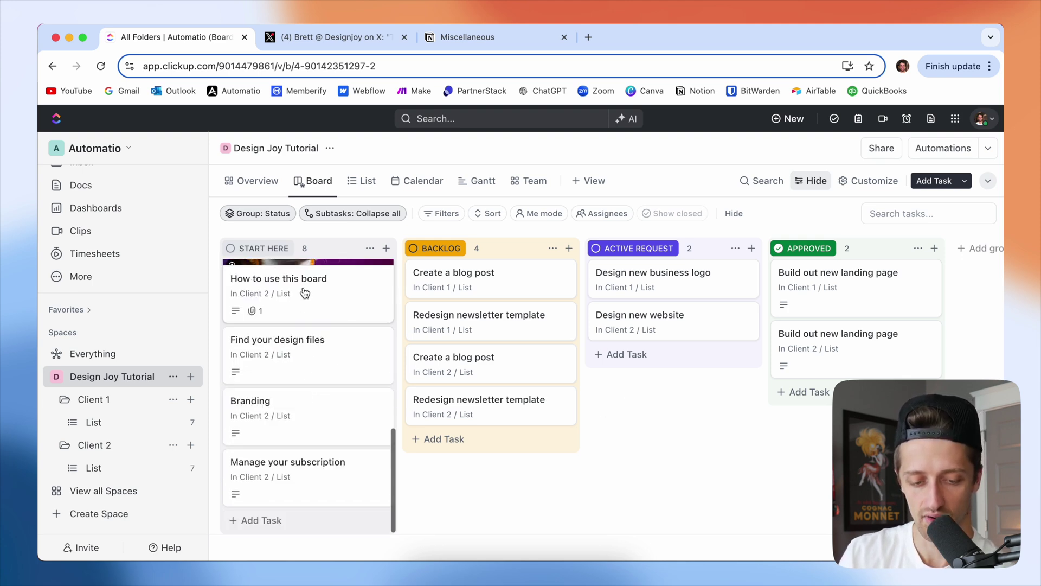
scroll(296, 374, "down", 3)
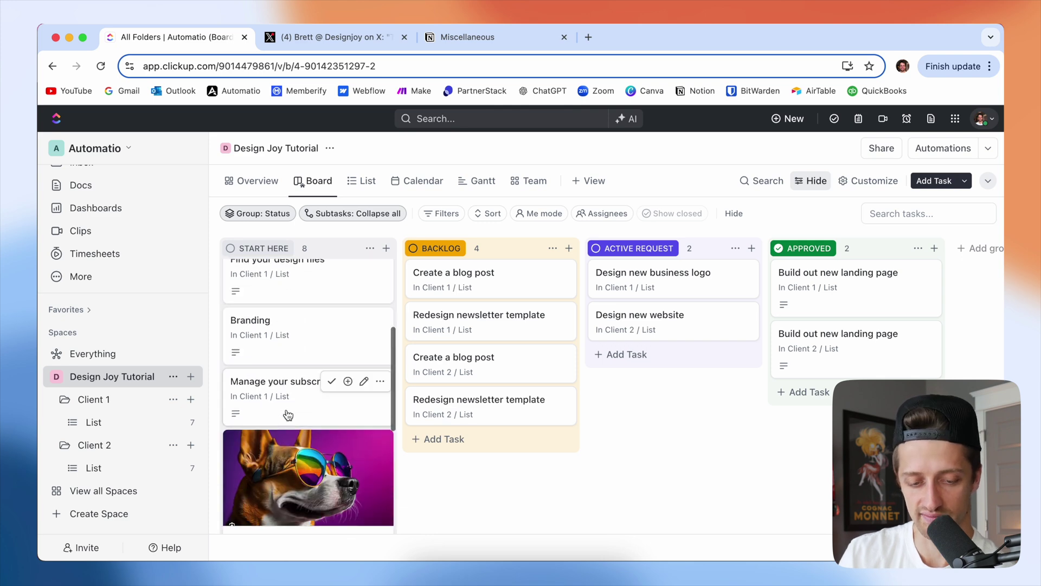
scroll(296, 367, "up", 3)
scroll(296, 367, "down", 3)
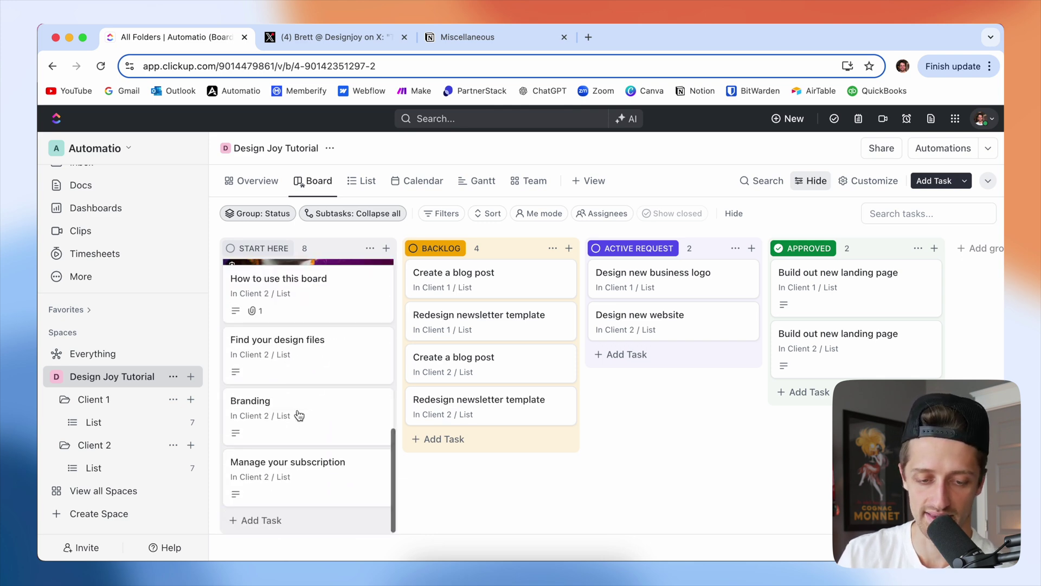
scroll(297, 415, "up", 3)
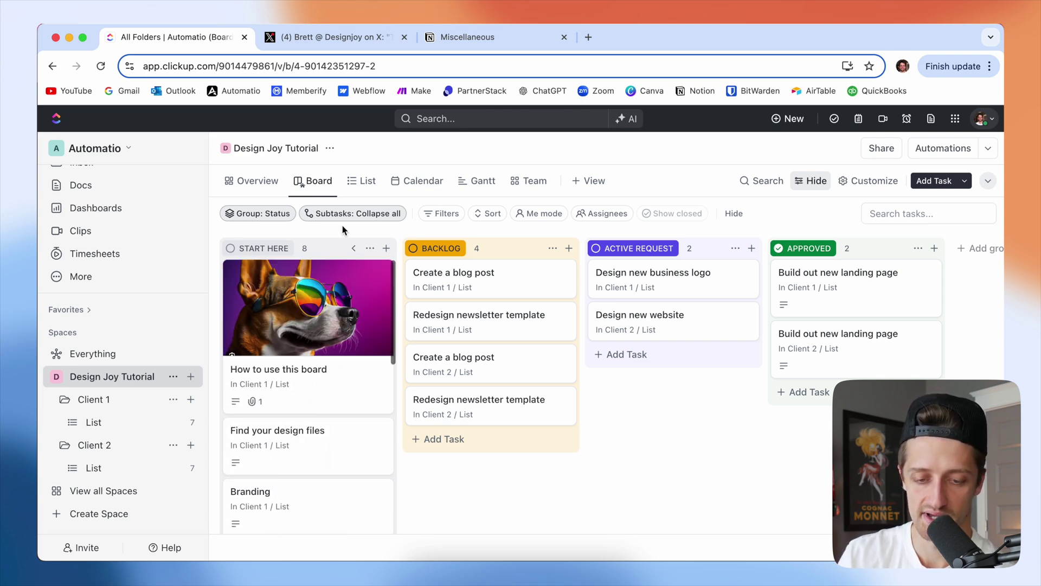
left_click(453, 214)
- Add a 'Status is not START HERE' filter to the space board, leaving BACKLOG, ACTIVE REQUEST and APPROVED
left_click(471, 345)
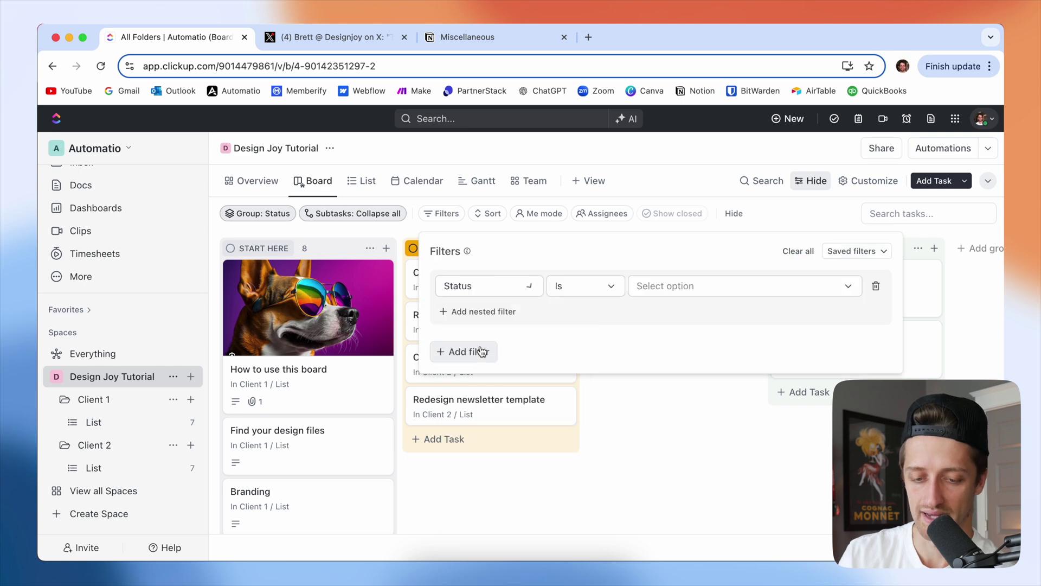
left_click(585, 286)
left_click(584, 344)
left_click(711, 285)
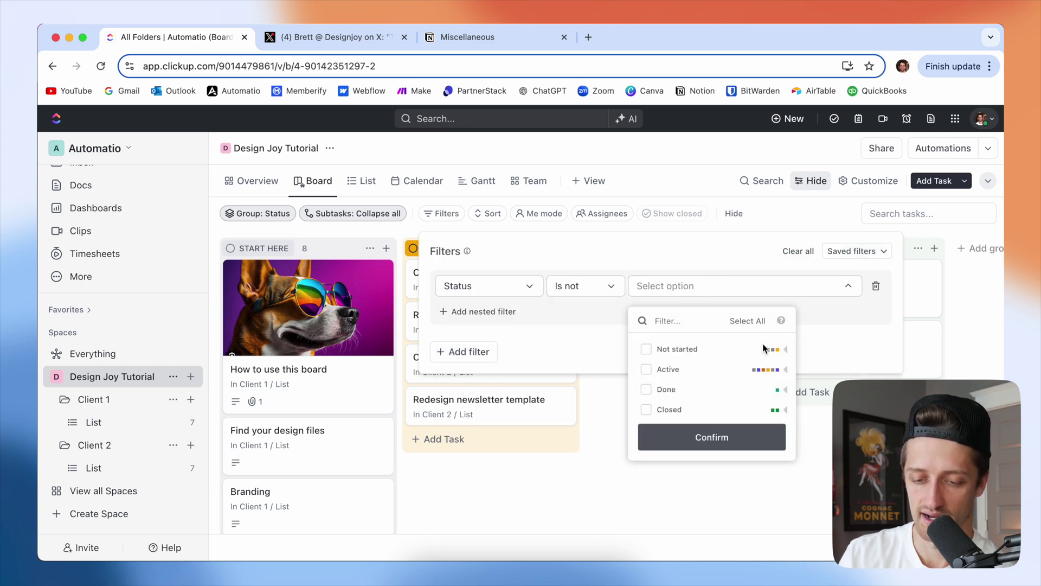
left_click(786, 350)
left_click(646, 389)
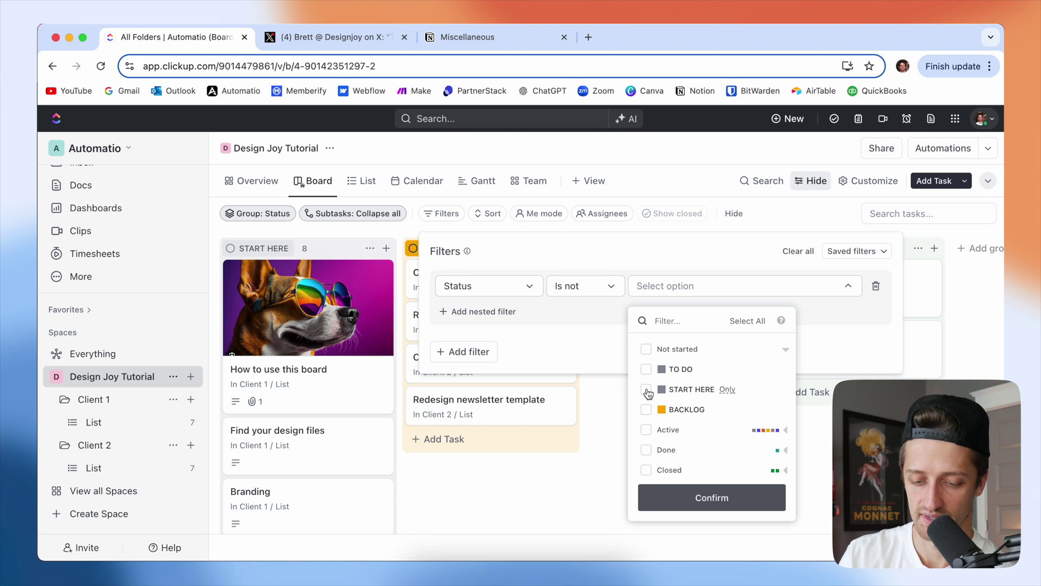
left_click(711, 496)
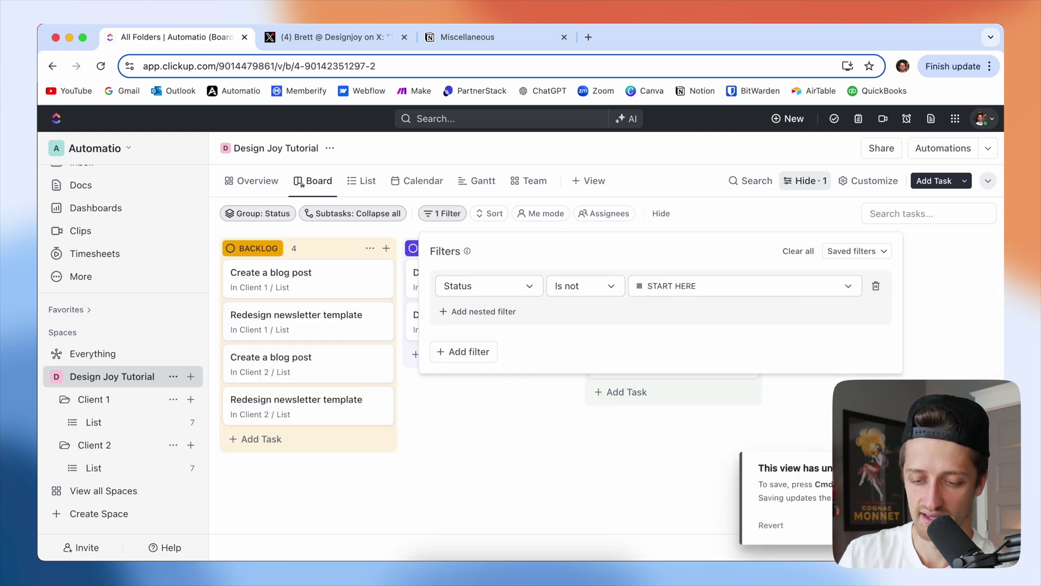
key("Escape")
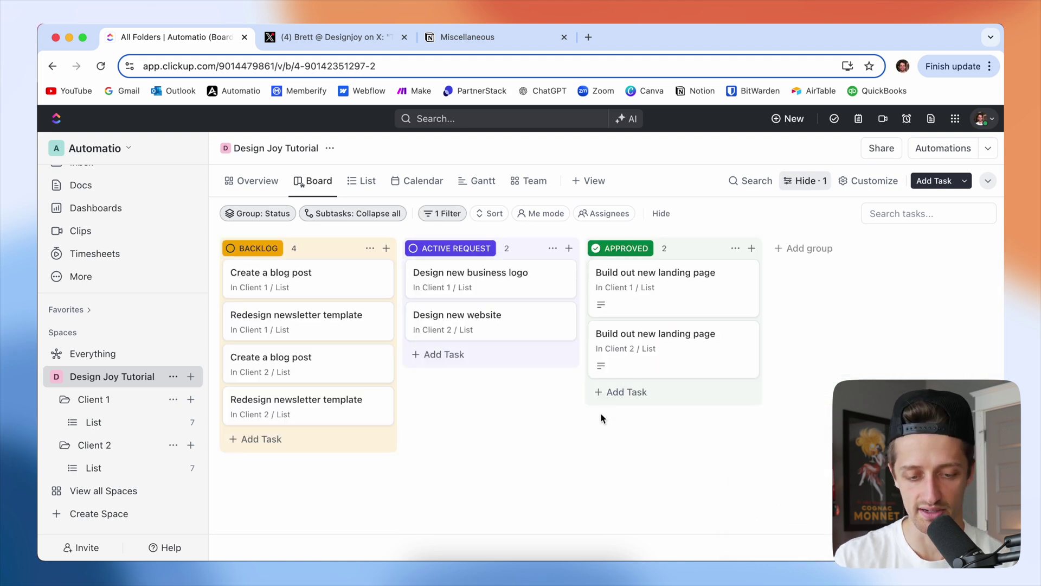